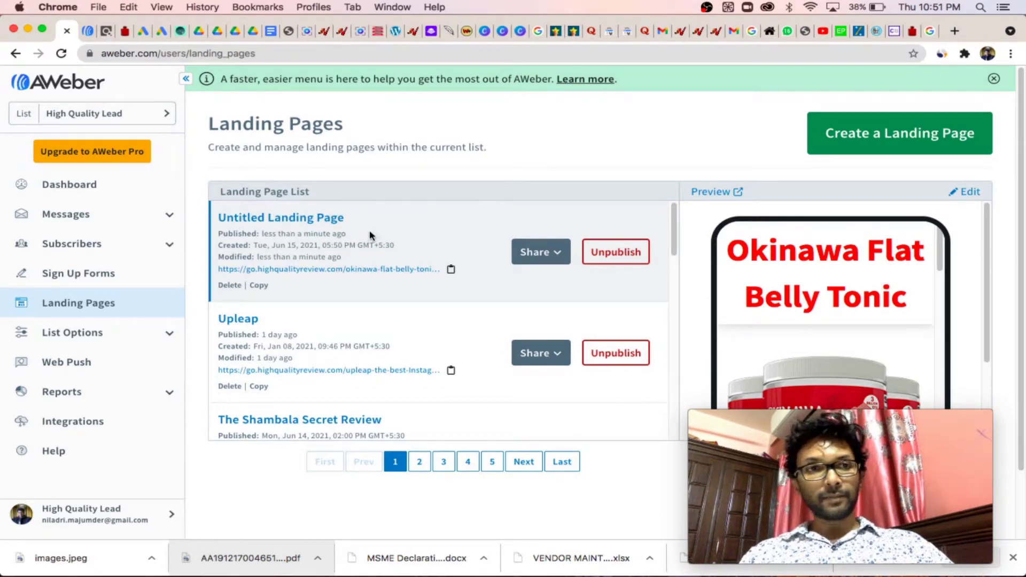
- Switch to the ClickBank marketplace and look through the Diets & Weight Loss offers, including Okinawa Flat Belly Tonic
click(108, 36)
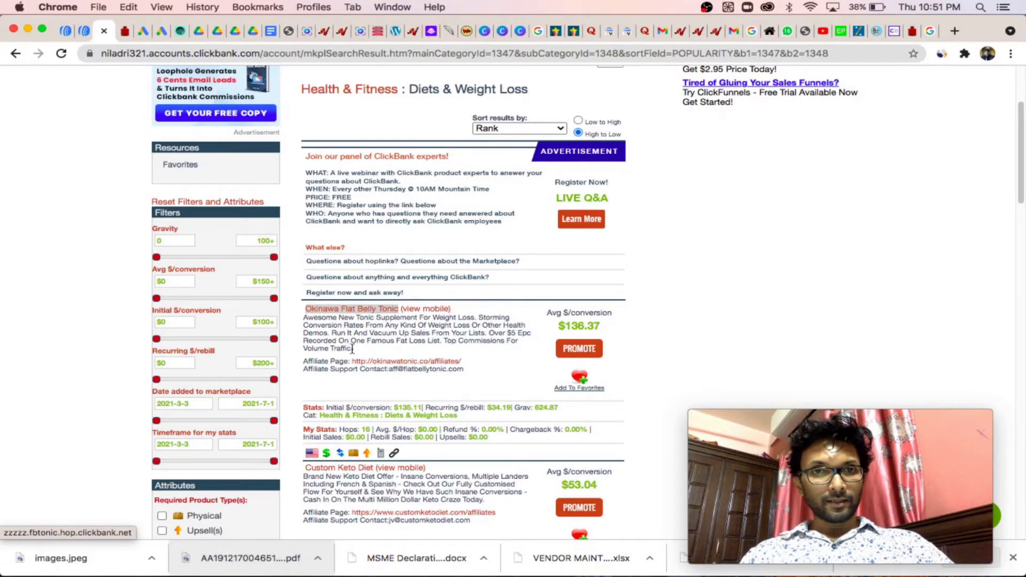
scroll(346, 328, down, 15)
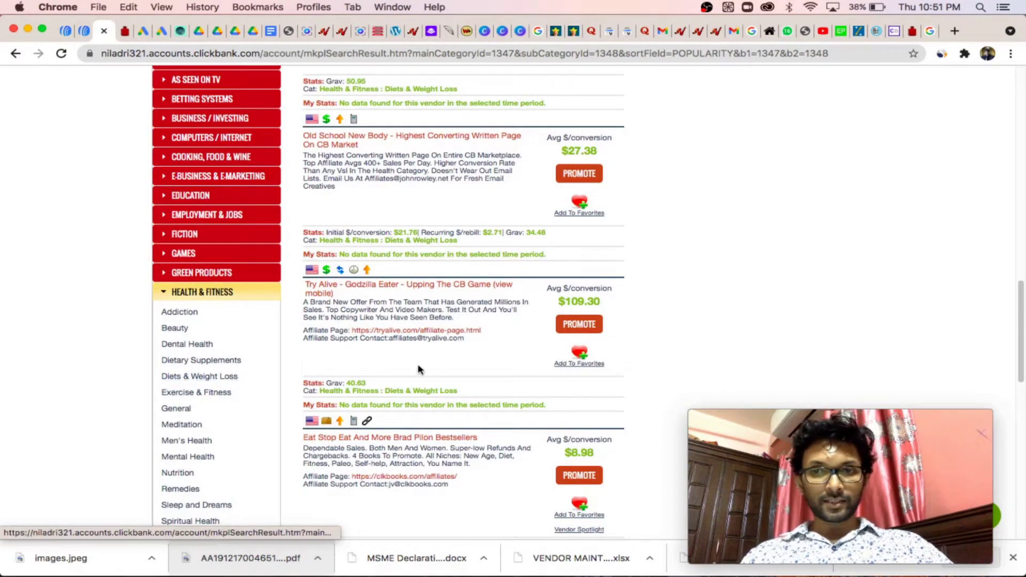
scroll(492, 331, up, 10)
scroll(491, 338, up, 3)
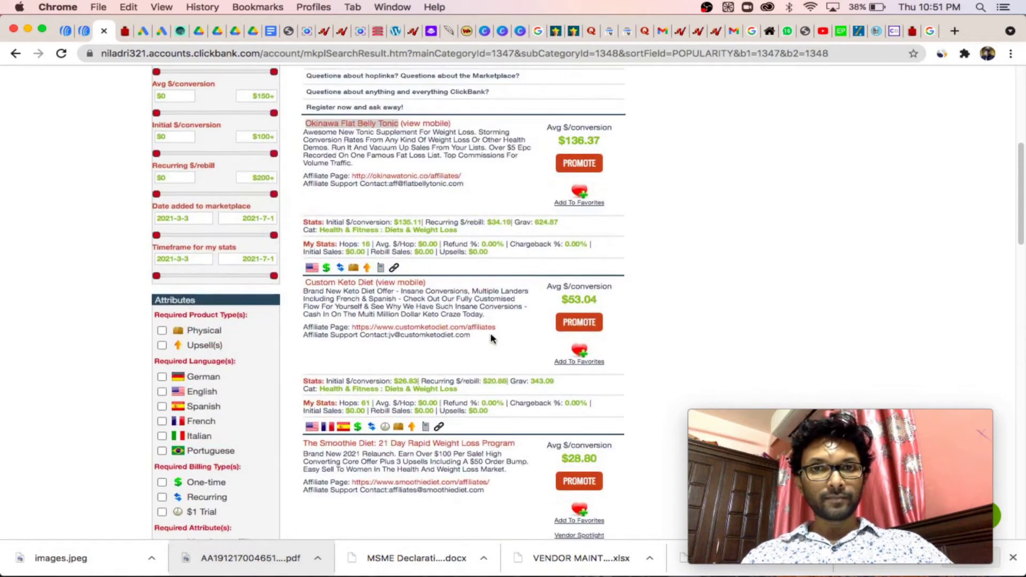
scroll(492, 339, up, 8)
scroll(618, 362, down, 4)
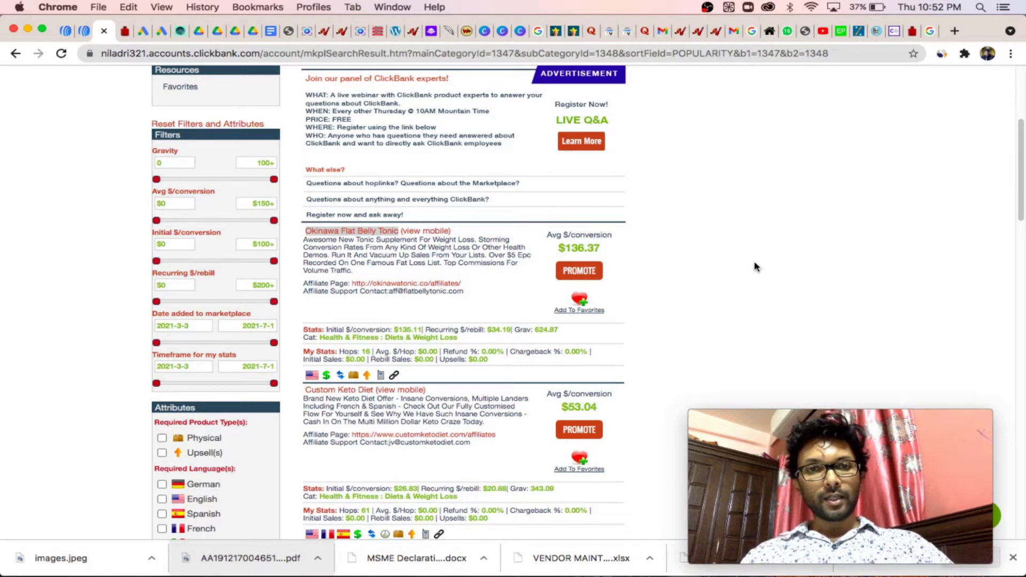
- Switch to the official Okinawa tonic sales page and examine its video, pricing, FAQ and footer sections
click(125, 32)
scroll(467, 335, up, 10)
scroll(467, 335, up, 20)
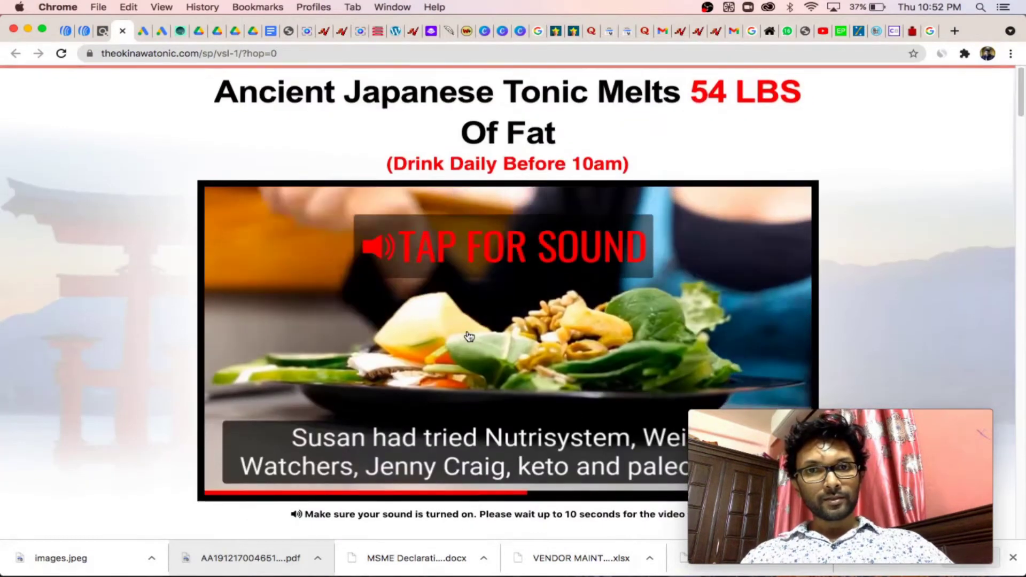
scroll(469, 335, down, 15)
scroll(467, 331, up, 15)
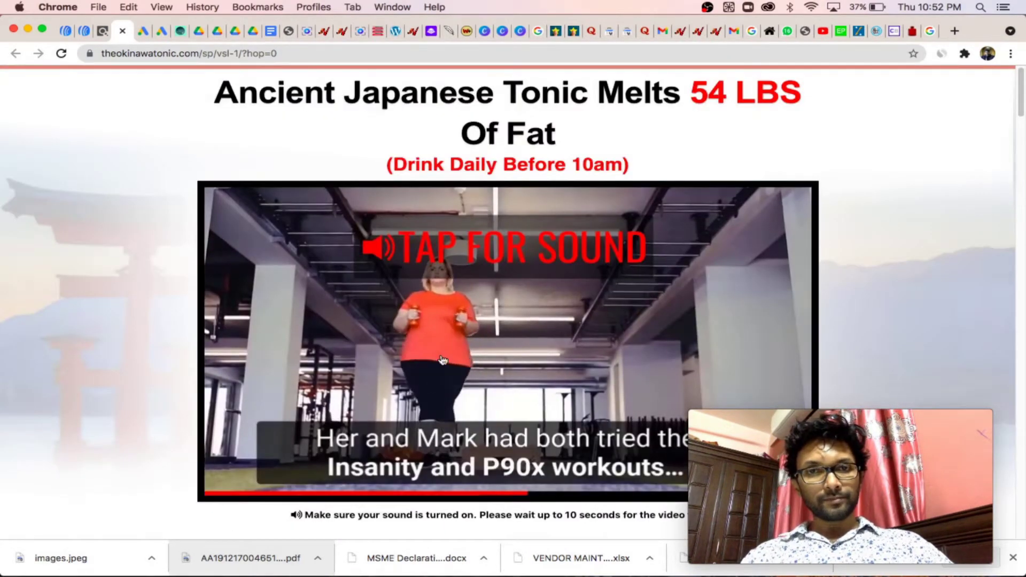
scroll(512, 334, down, 20)
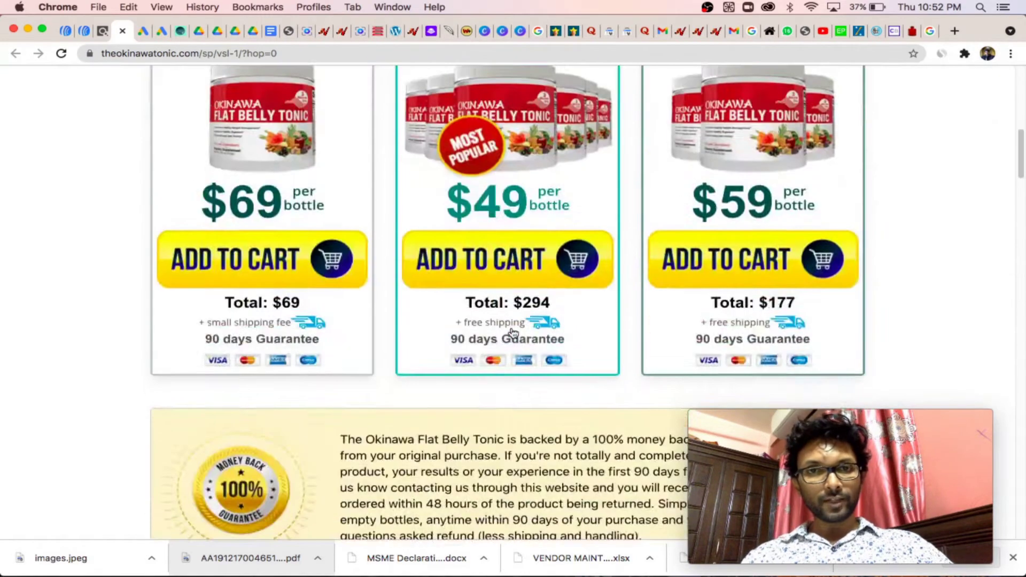
scroll(512, 333, down, 20)
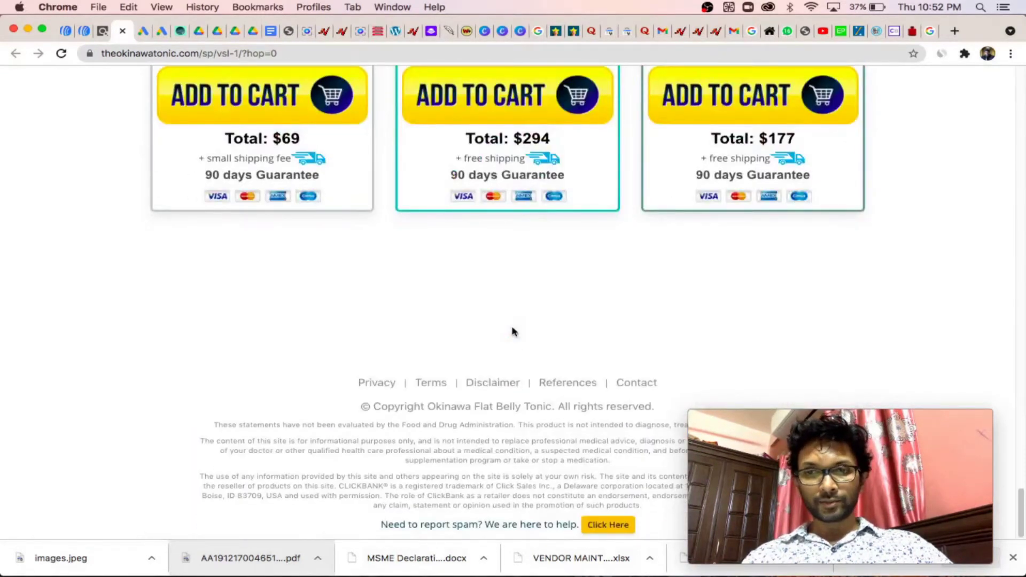
scroll(512, 332, up, 15)
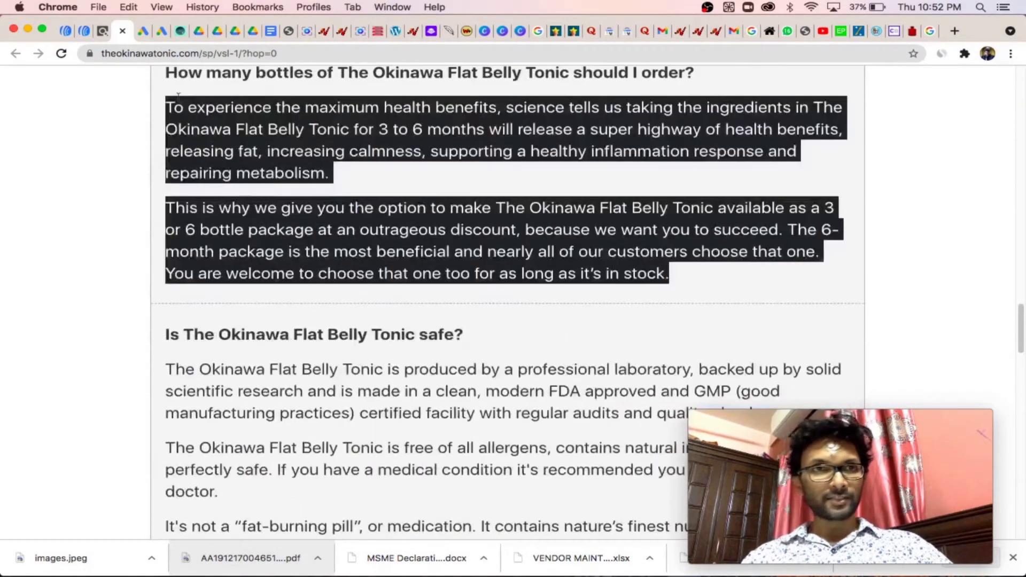
- Check the published Okinawa Flat Belly Tonic page, and open the Untitled Landing Page in the AWeber editor
click(85, 28)
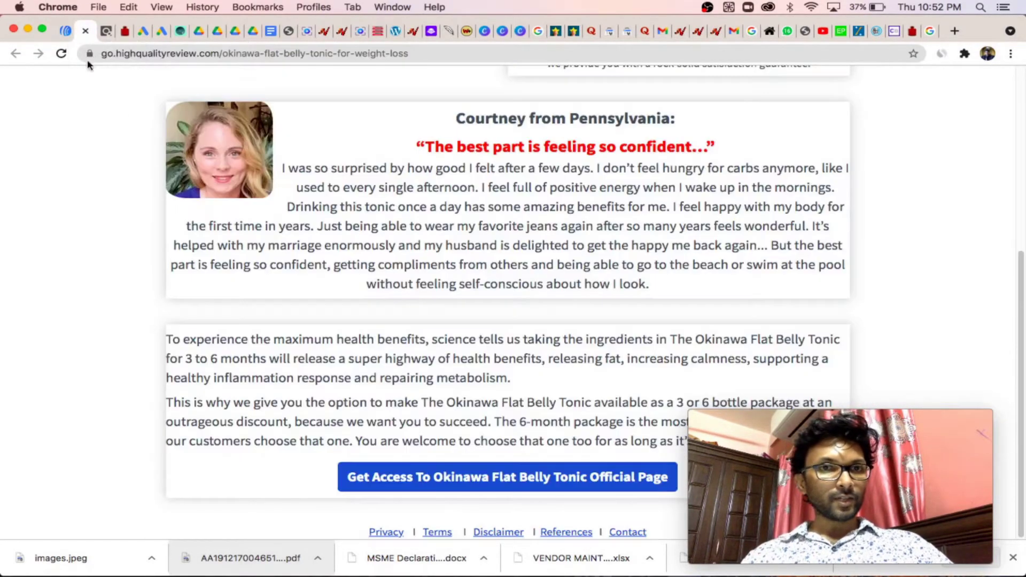
scroll(421, 210, up, 5)
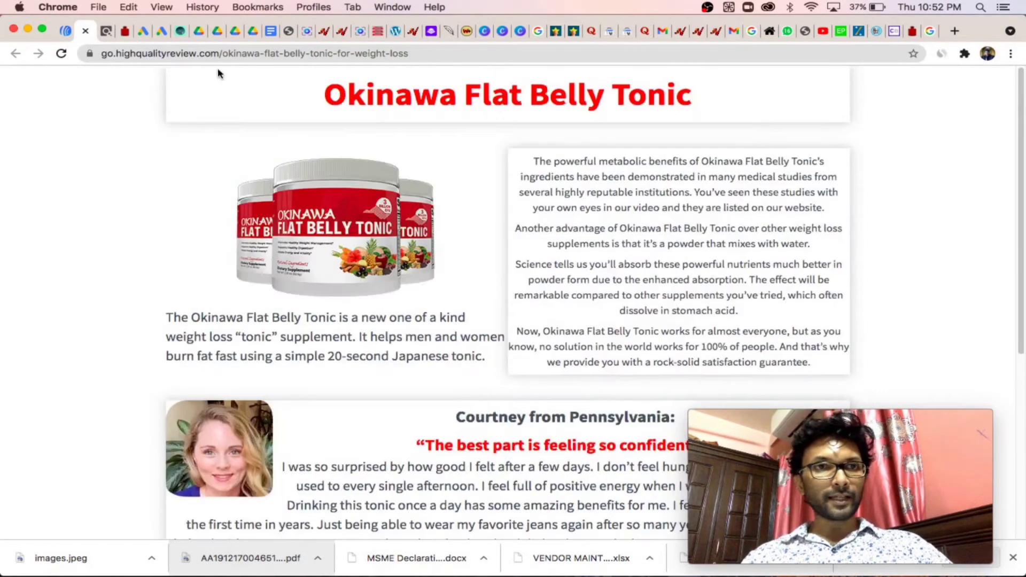
click(66, 38)
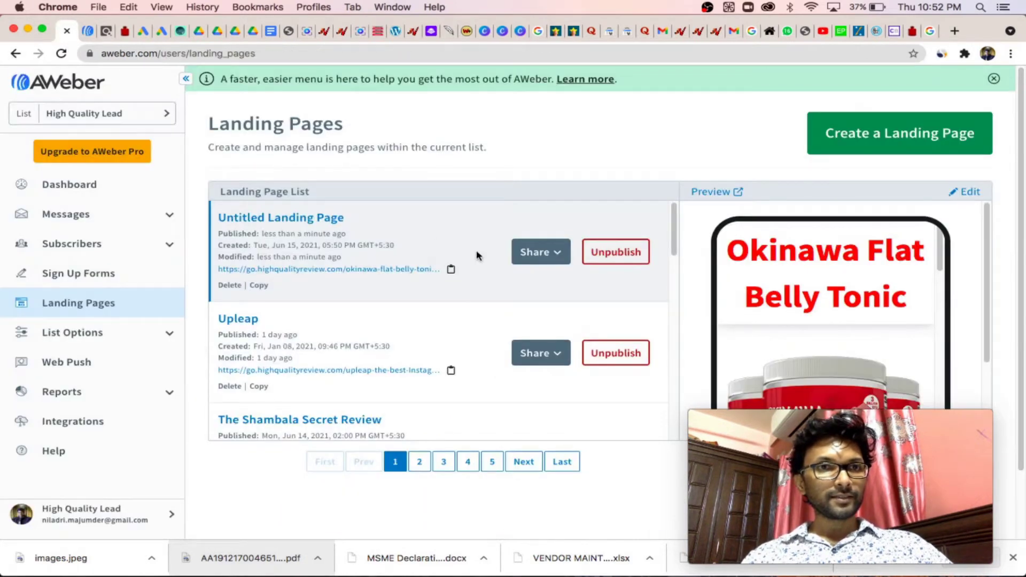
click(281, 219)
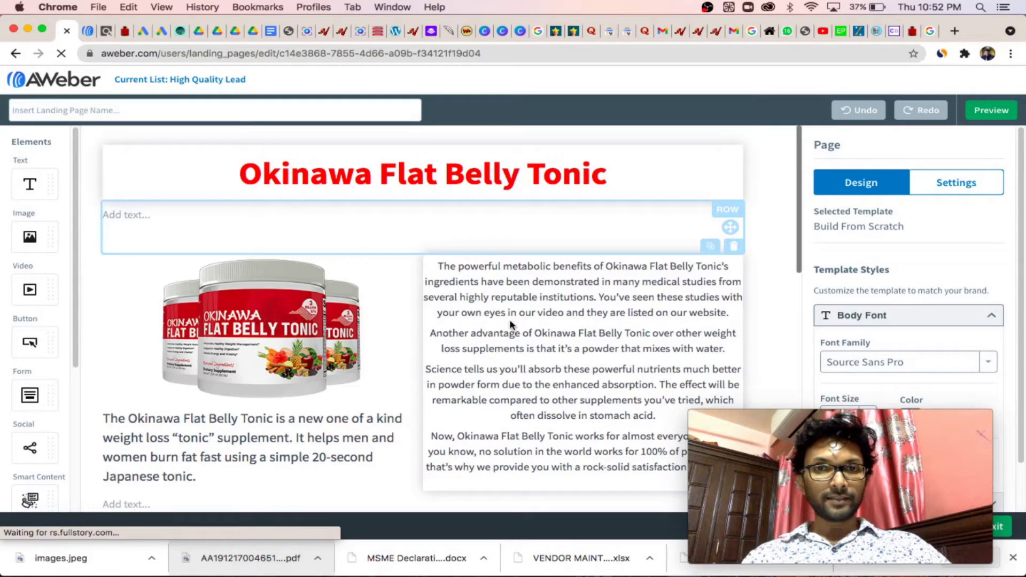
- Review the page's rows, then select the product image and inspect its attributes, design and sizing settings
scroll(510, 321, down, 1)
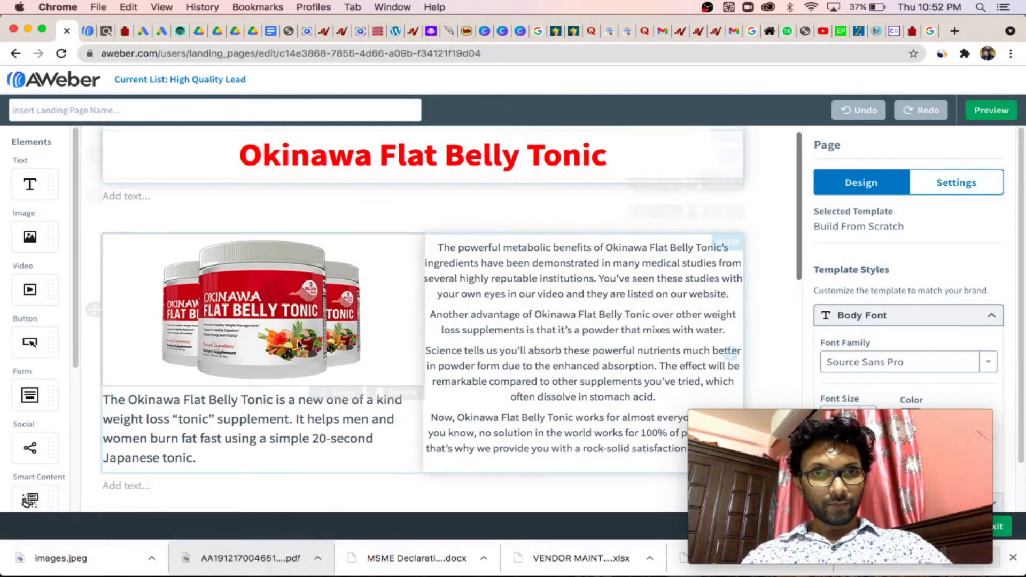
scroll(359, 346, down, 5)
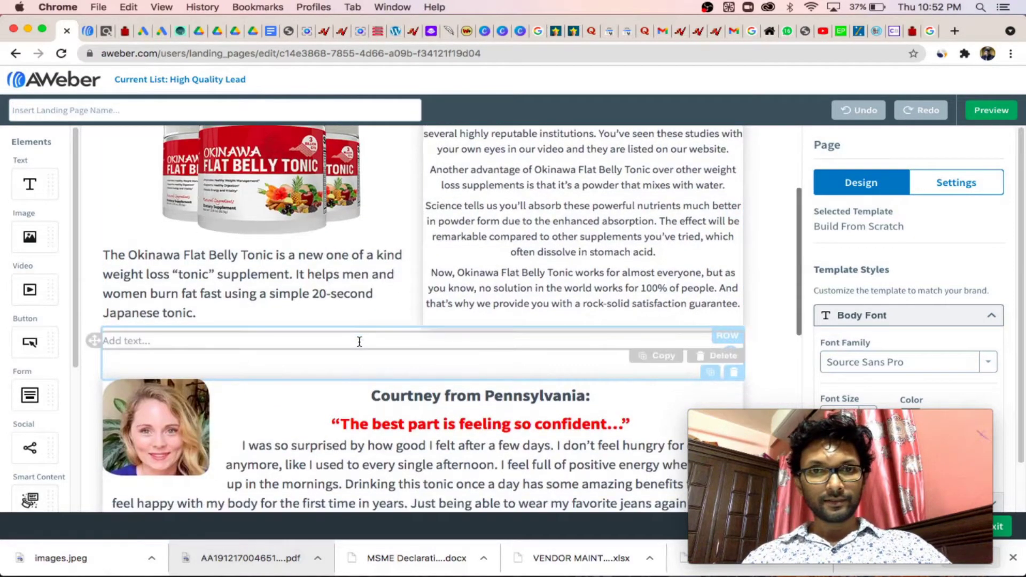
scroll(359, 342, up, 5)
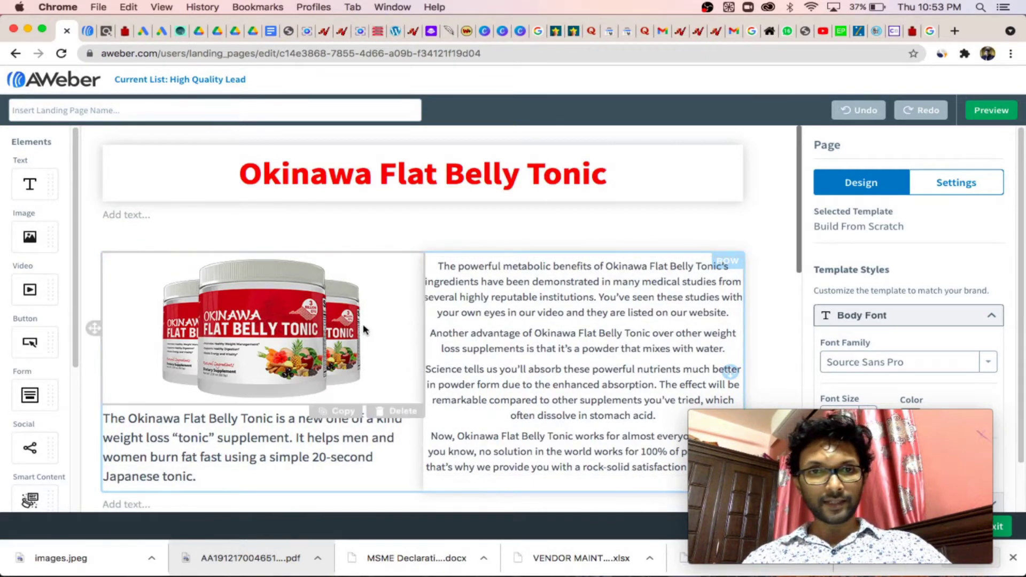
click(399, 327)
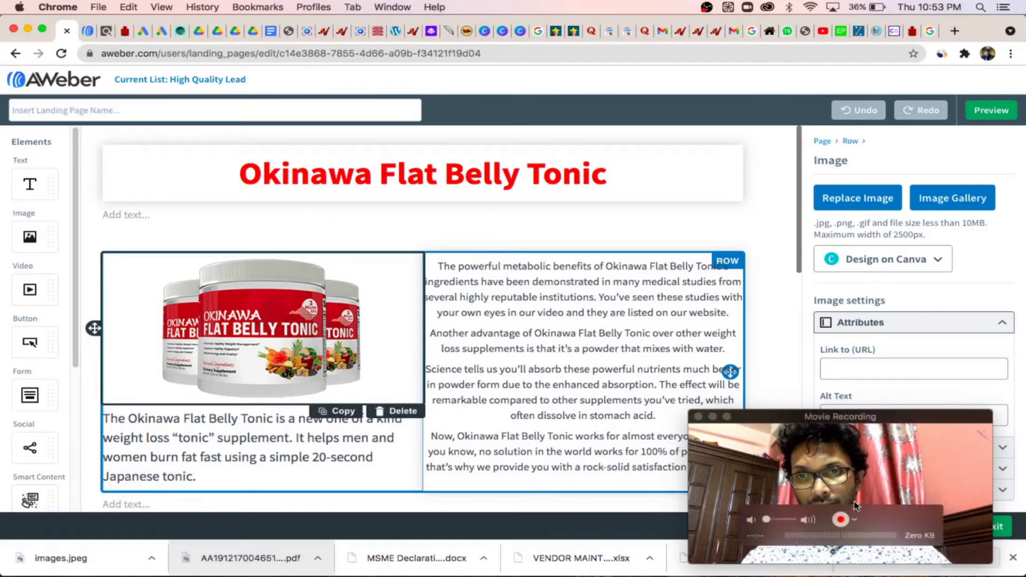
click(850, 482)
drag(849, 482, 738, 93)
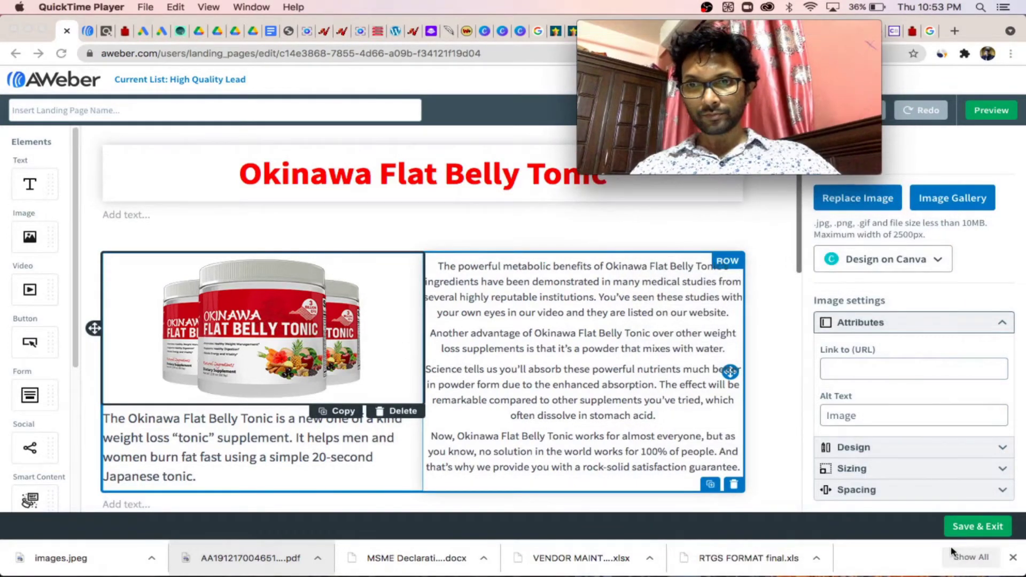
click(914, 454)
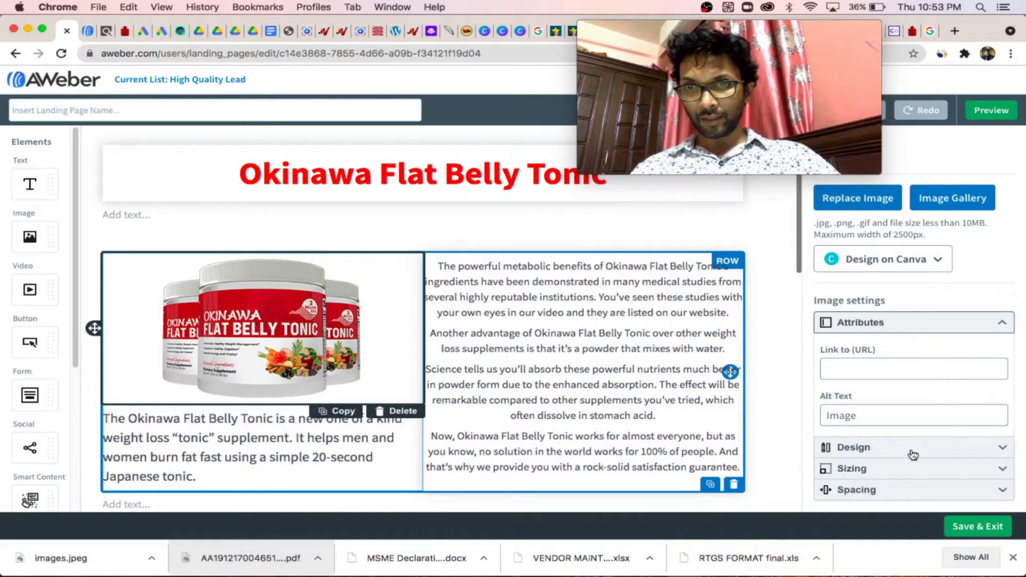
click(913, 454)
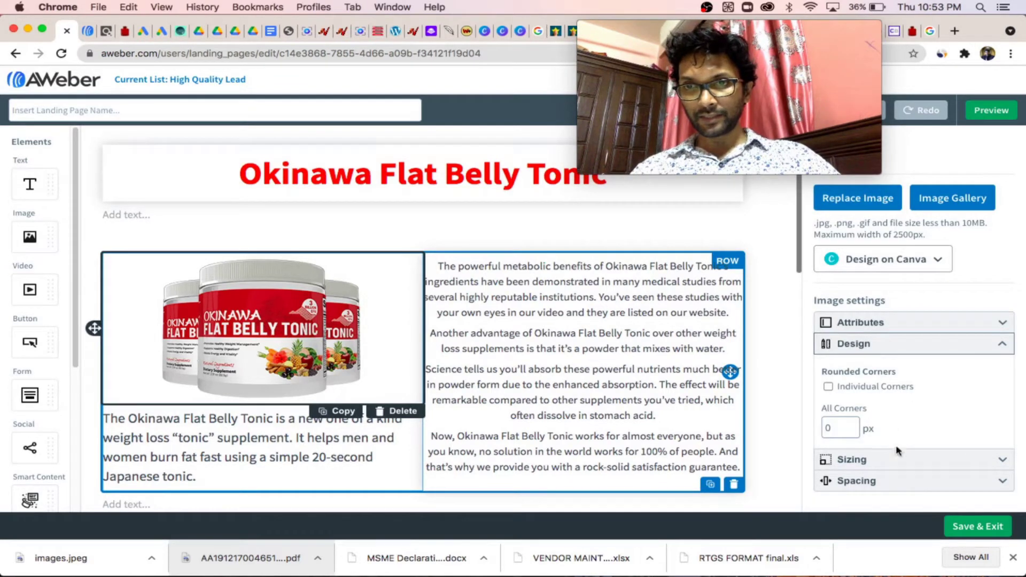
click(890, 463)
scroll(888, 461, down, 2)
scroll(889, 460, up, 2)
click(904, 322)
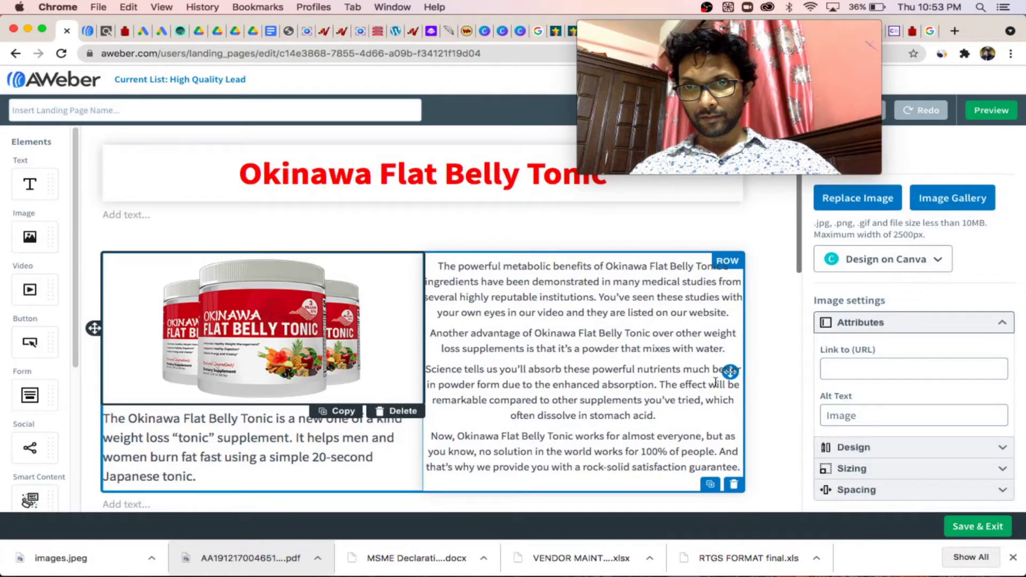
- Inspect the column 2 settings of the benefits text and the appearance settings of the Courtney testimonial row
click(714, 417)
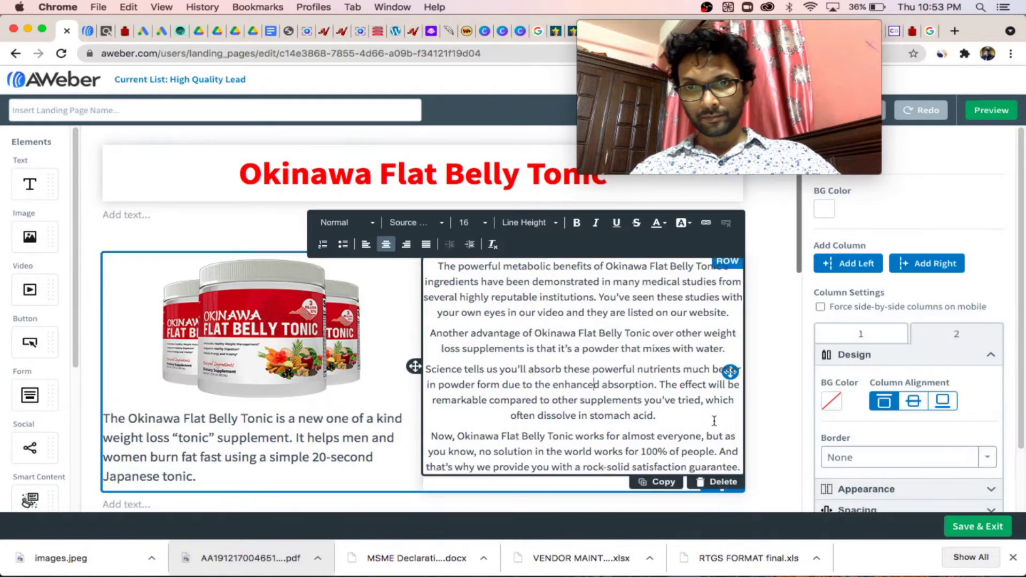
click(951, 335)
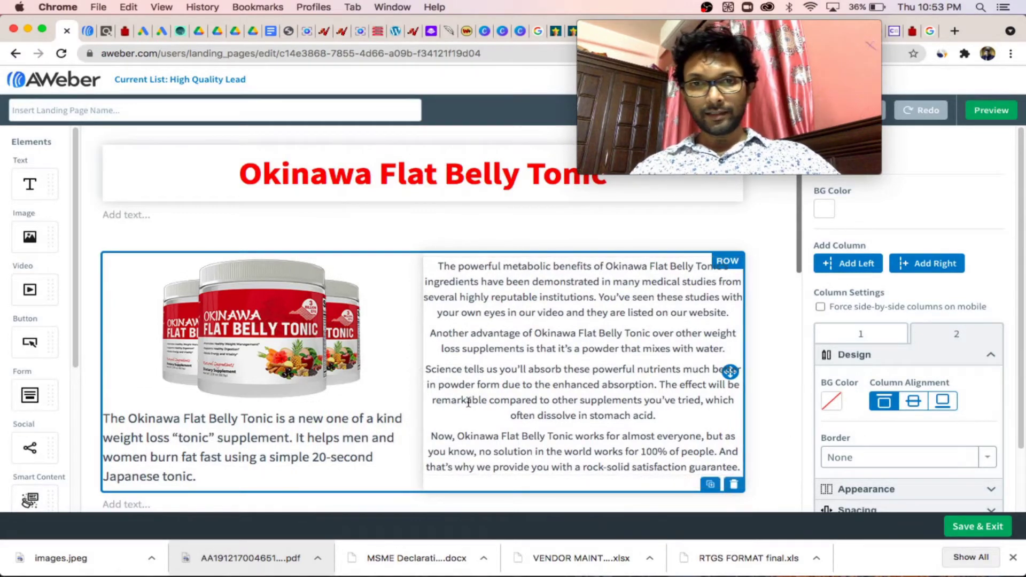
scroll(471, 395, down, 10)
scroll(470, 395, up, 5)
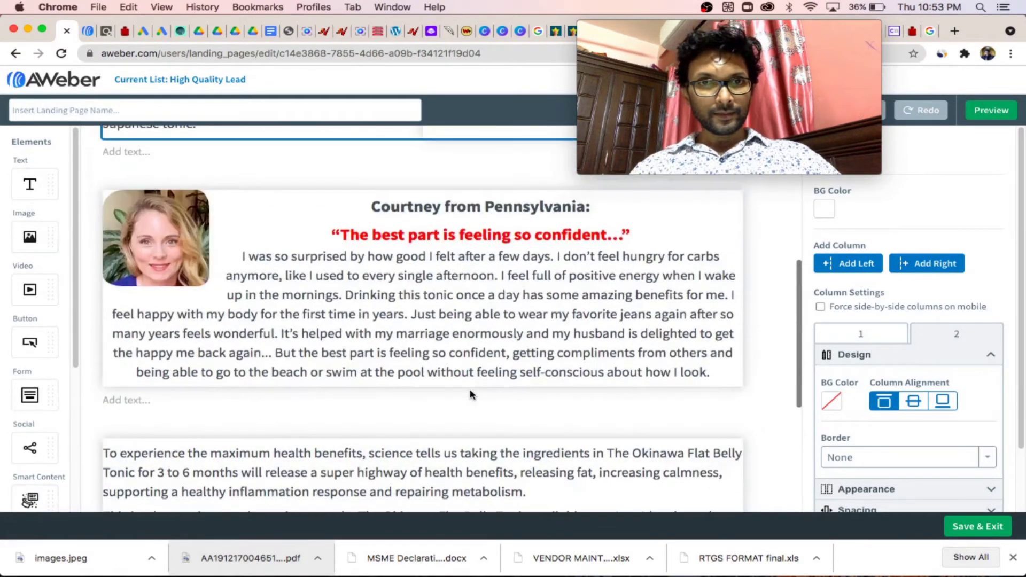
click(468, 331)
scroll(978, 425, down, 2)
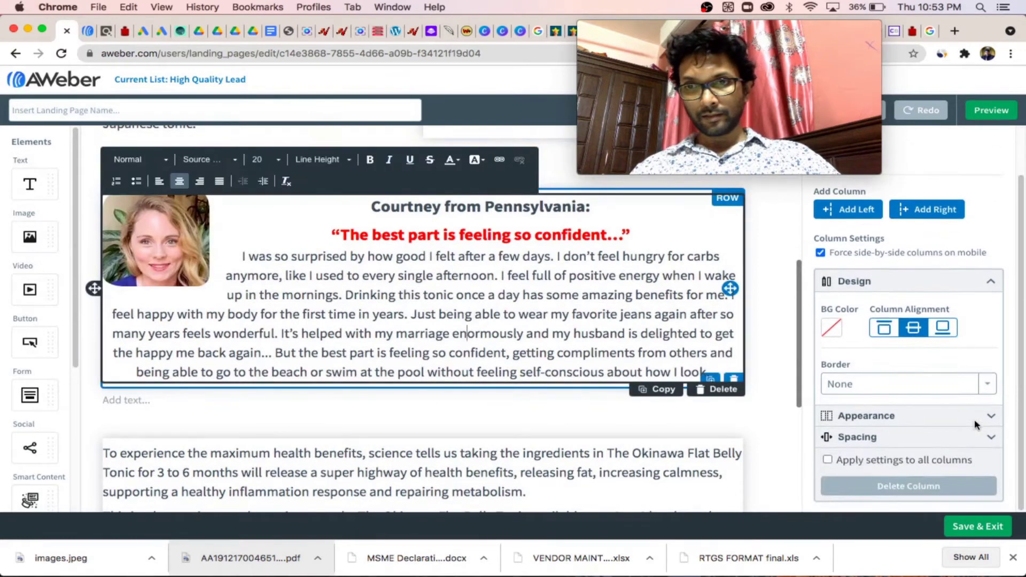
click(907, 417)
scroll(907, 416, down, 2)
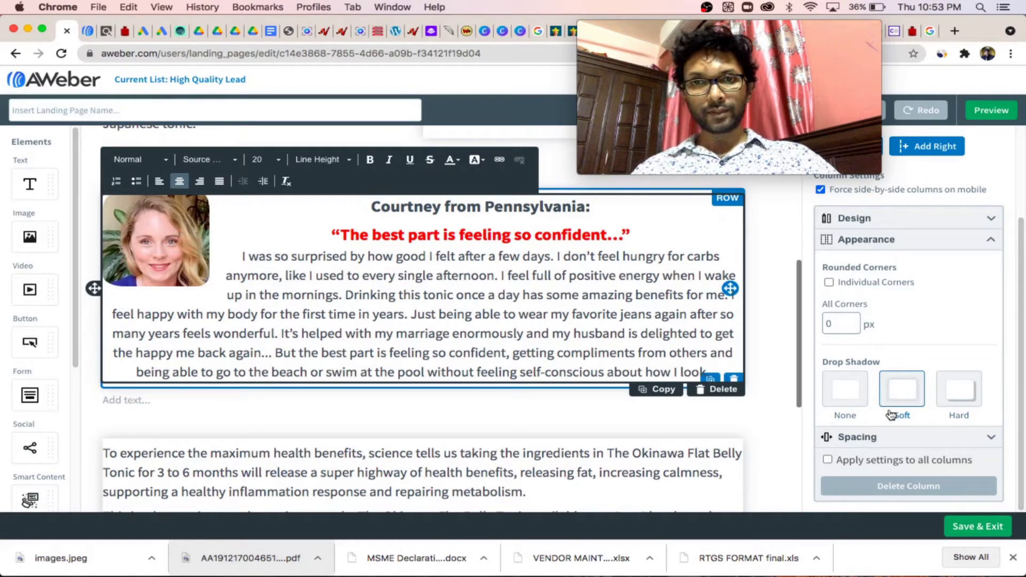
- Preview the landing page and examine it from the headline down to the call-to-action button and footer links
click(997, 114)
scroll(513, 382, down, 5)
scroll(508, 384, down, 1)
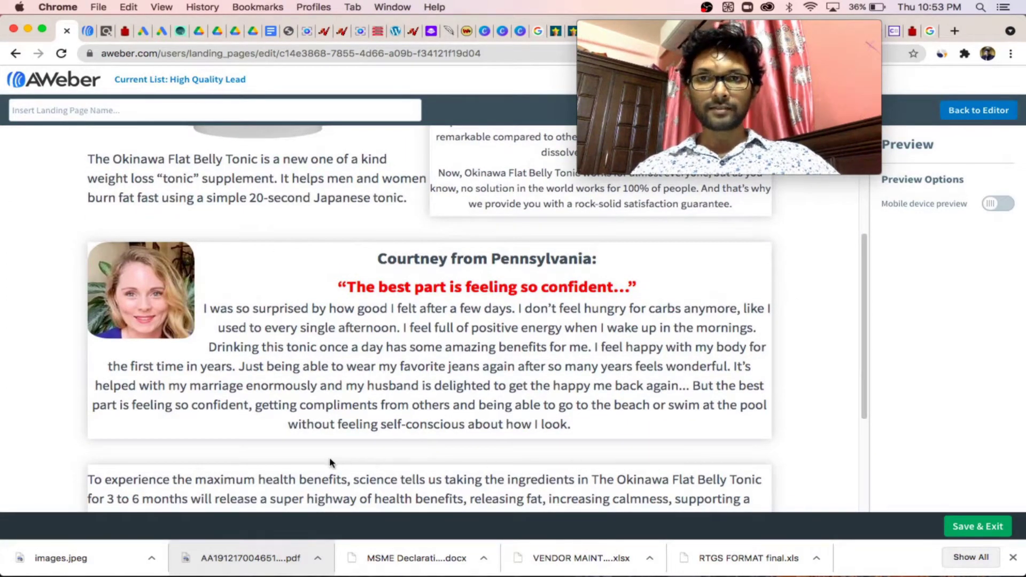
scroll(412, 372, down, 5)
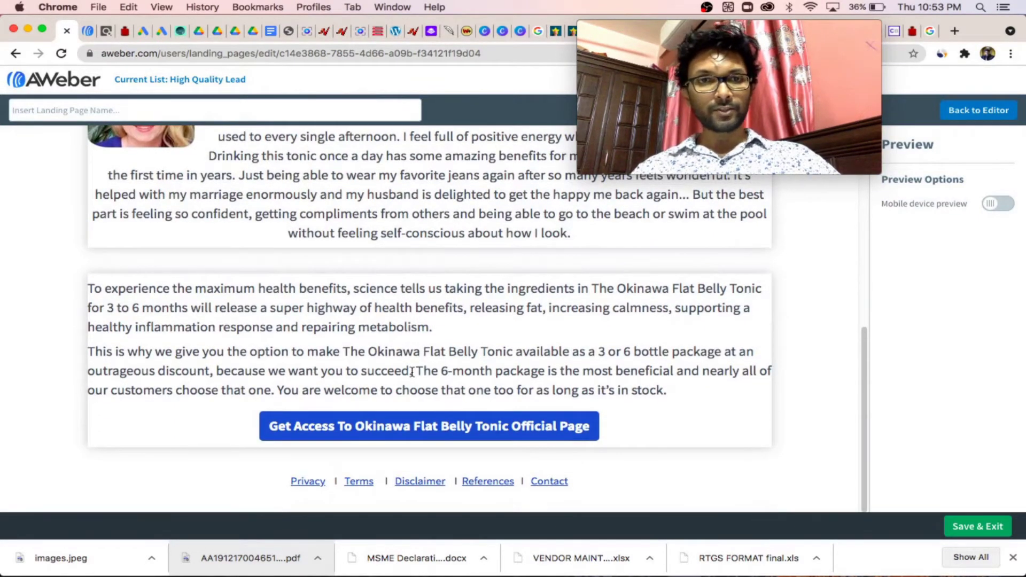
scroll(412, 372, up, 10)
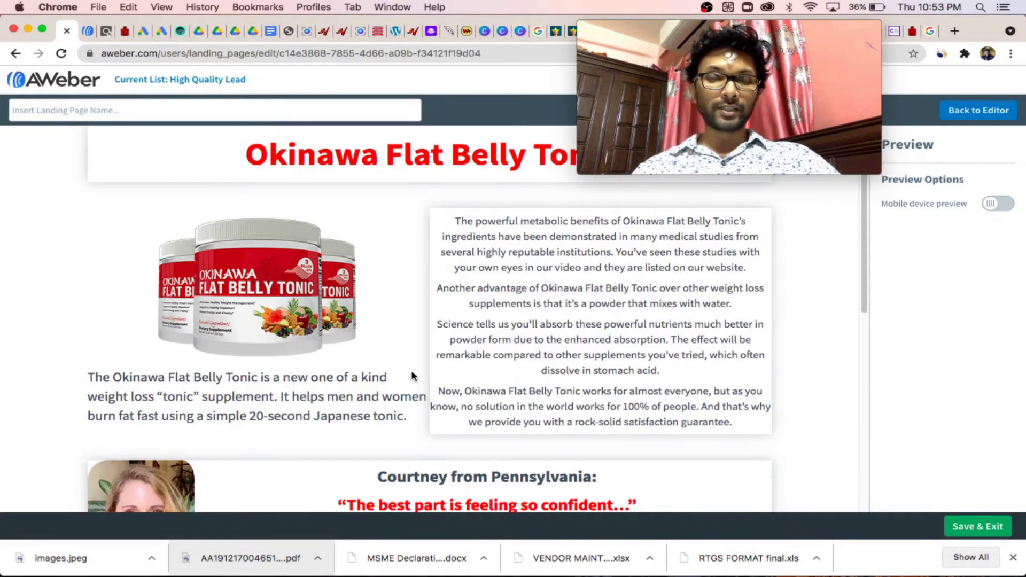
scroll(408, 443, down, 10)
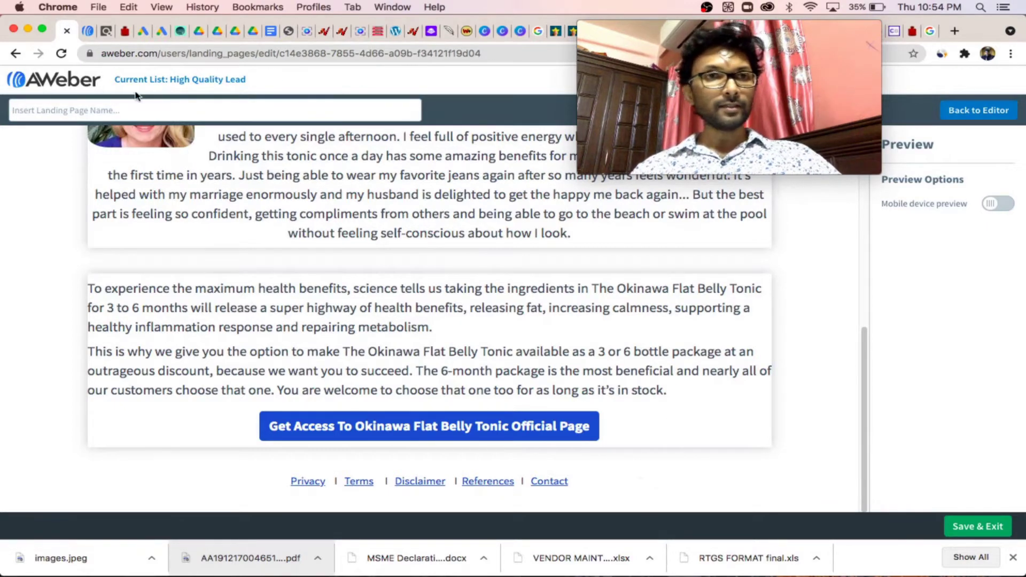
- Return to the official Okinawa tonic sales page and examine the policy links in its footer
click(117, 33)
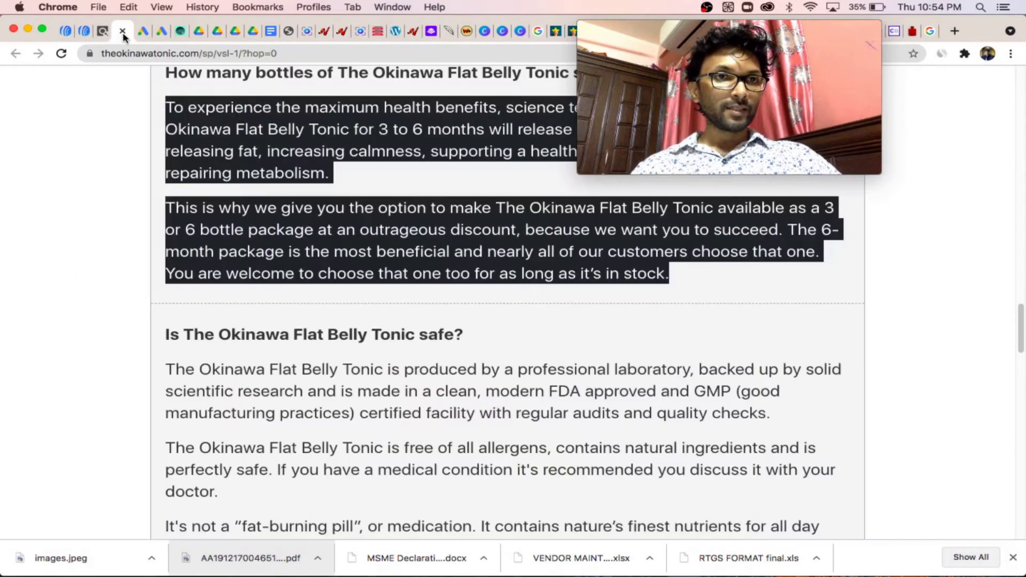
scroll(522, 298, down, 5)
scroll(519, 297, down, 20)
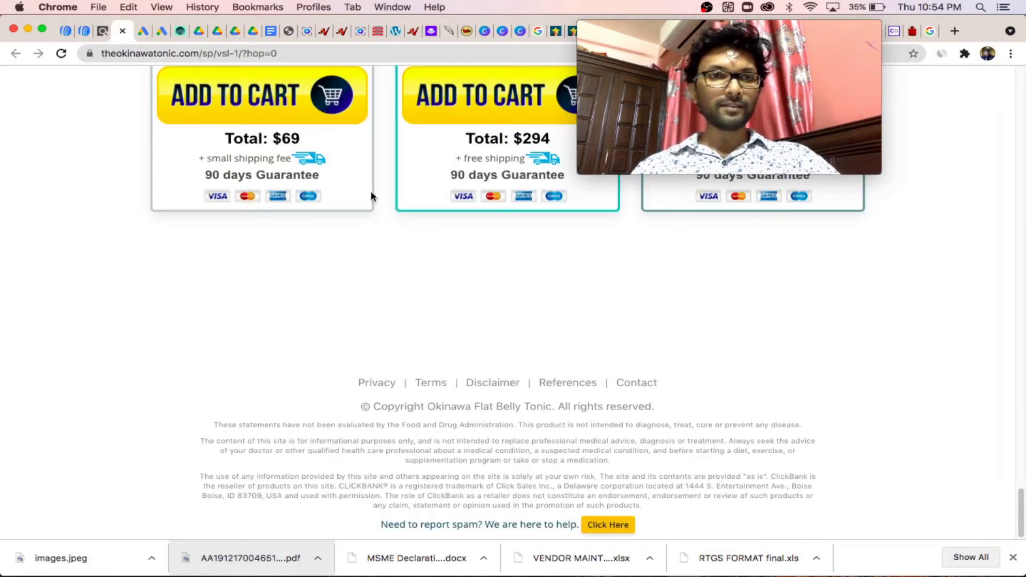
- Switch to the published Okinawa landing page and review its testimonial, official-page button and footer links
click(78, 33)
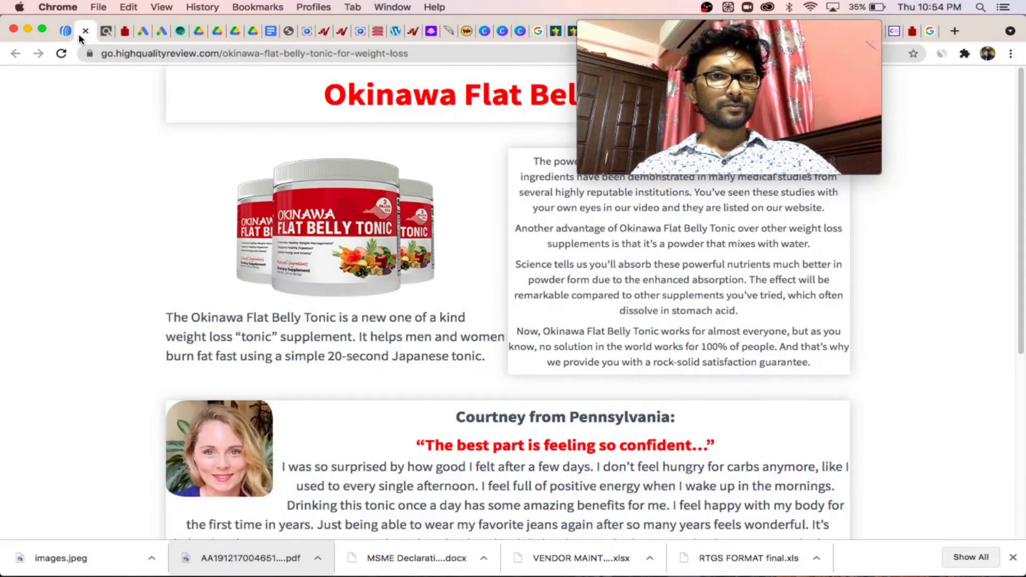
scroll(475, 375, down, 5)
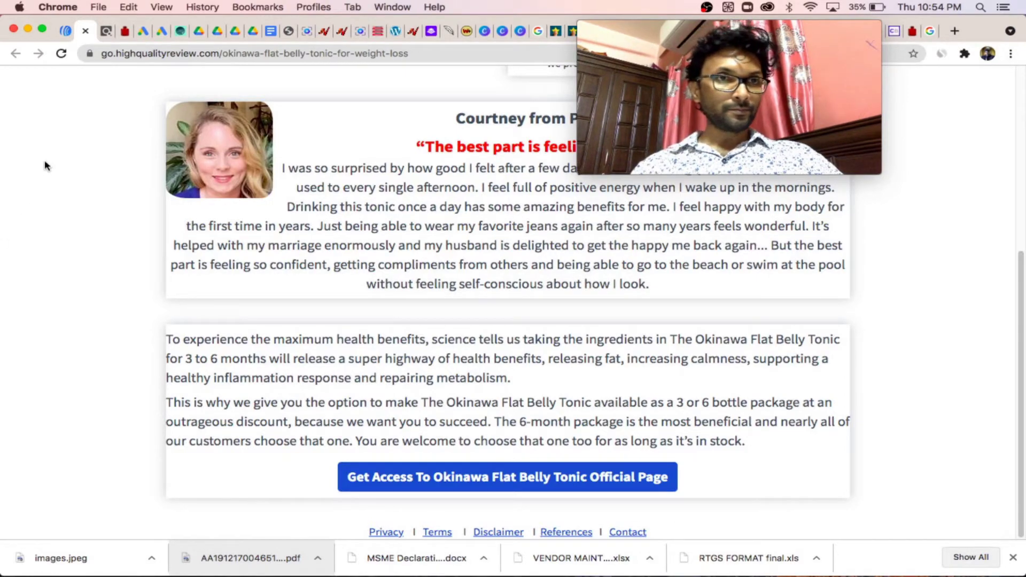
scroll(338, 309, up, 5)
drag(829, 96, 950, 453)
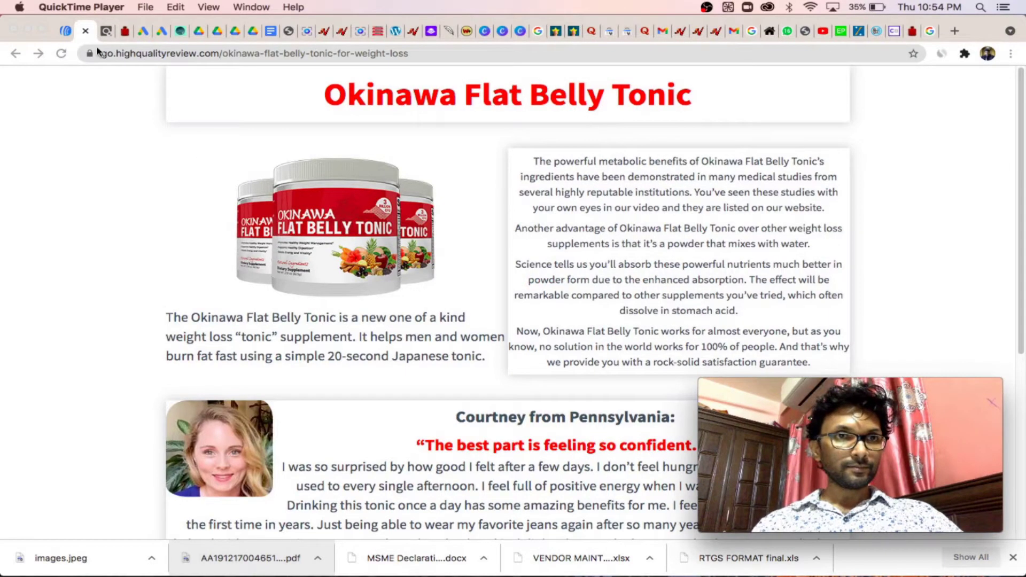
- Switch back to the AWeber preview, review it from the call-to-action section up to the headline, and return to the editor
click(65, 31)
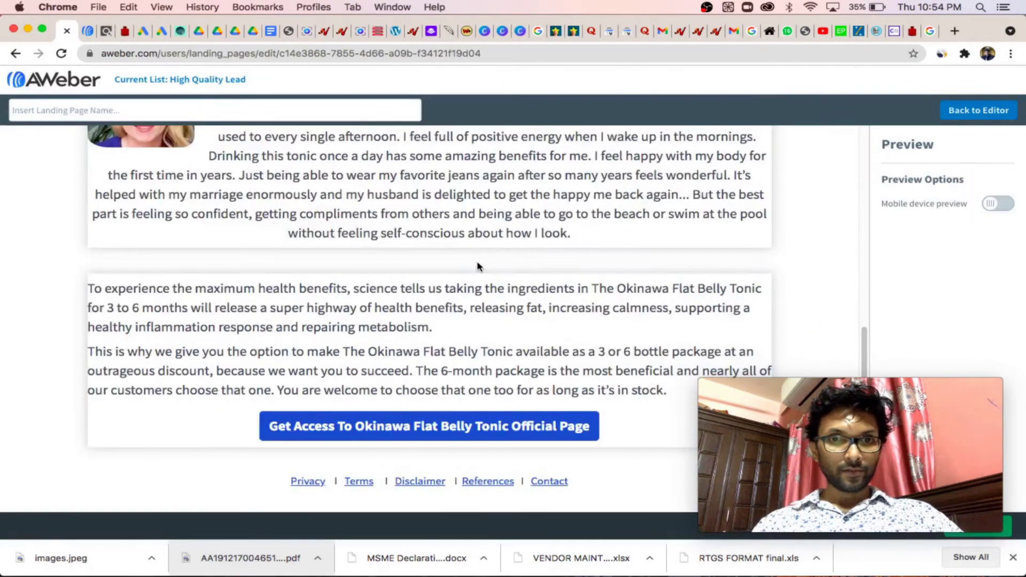
scroll(172, 212, up, 6)
scroll(353, 269, down, 6)
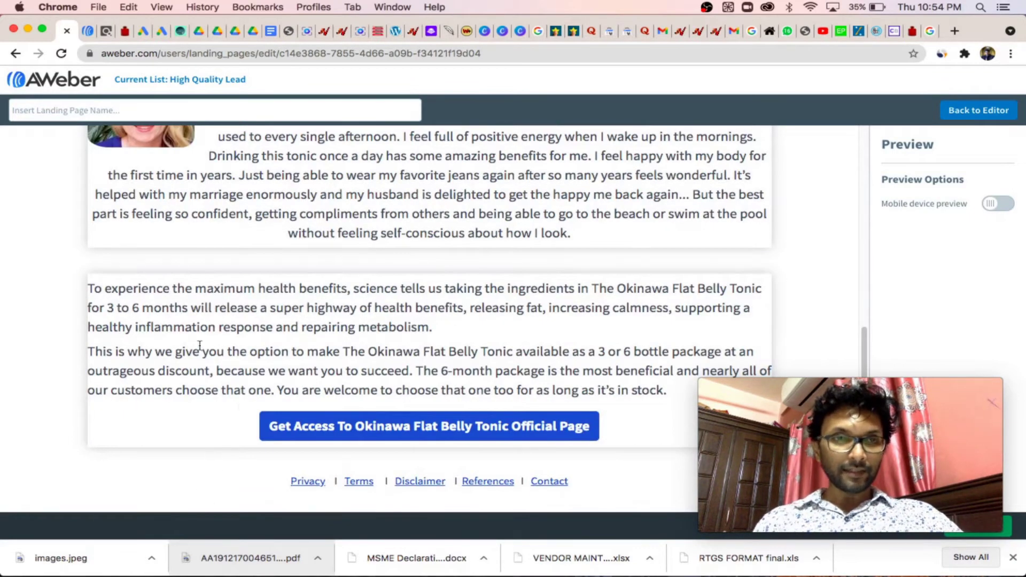
scroll(199, 346, up, 10)
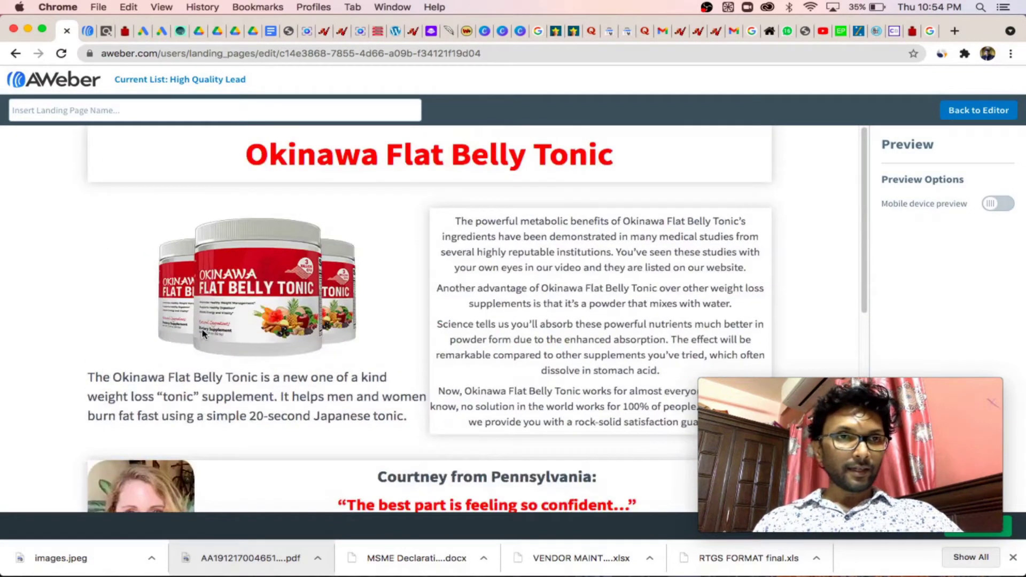
click(973, 112)
- Examine the available page elements from Text to Row and review the landing page's rows up to the Okinawa Flat Belly Tonic headline
scroll(374, 240, down, 2)
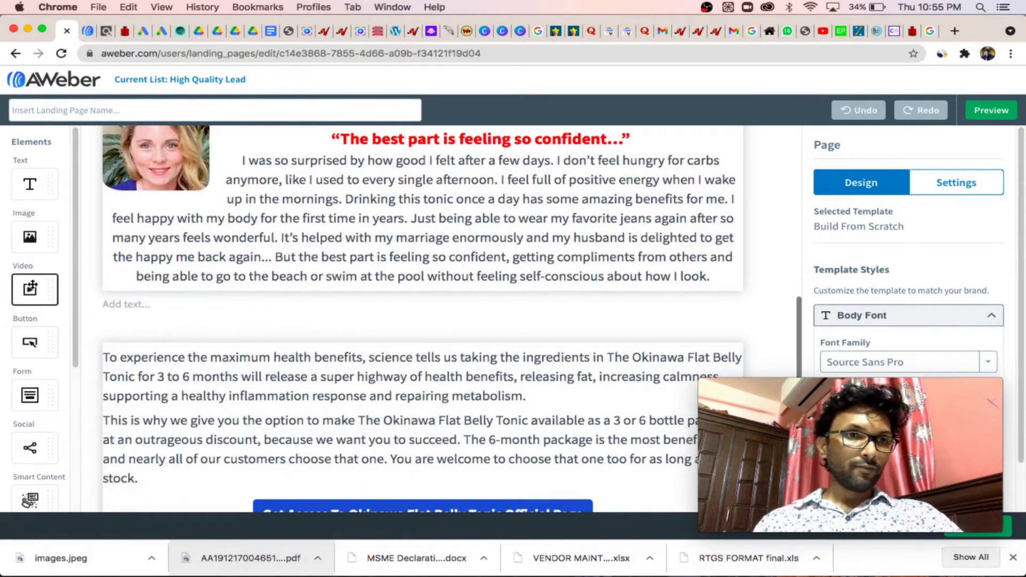
scroll(31, 288, down, 3)
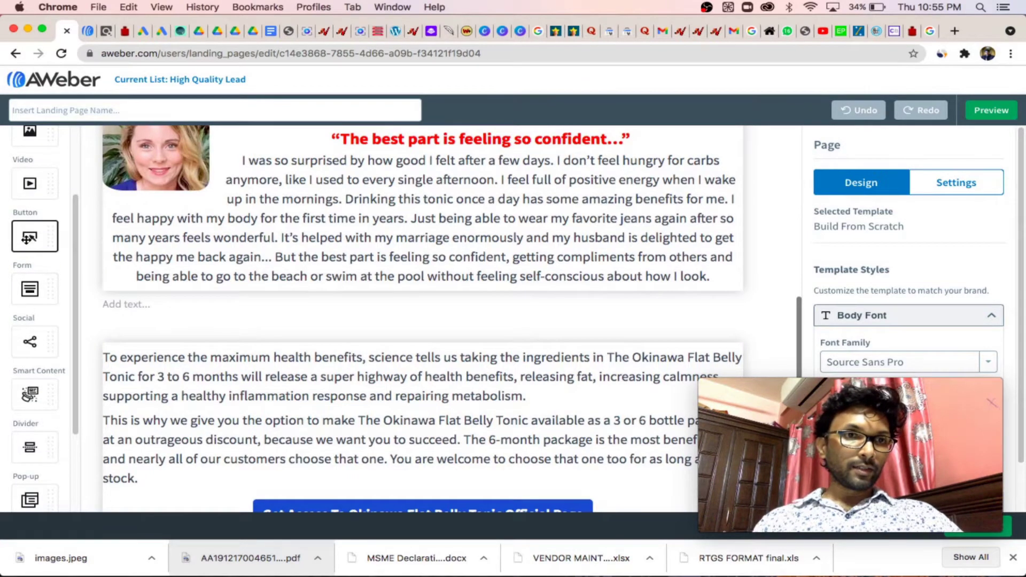
scroll(449, 410, down, 5)
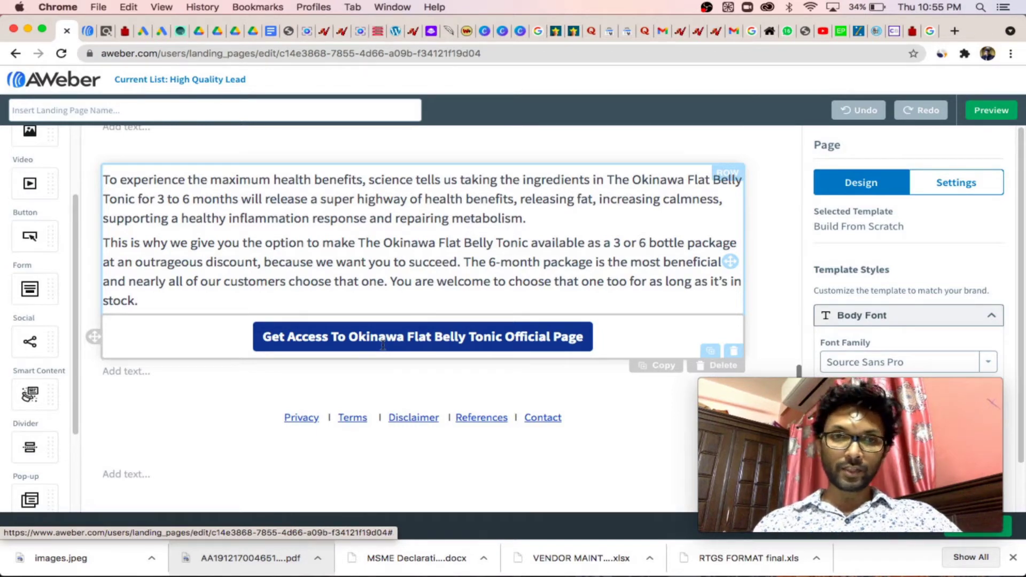
scroll(31, 365, down, 3)
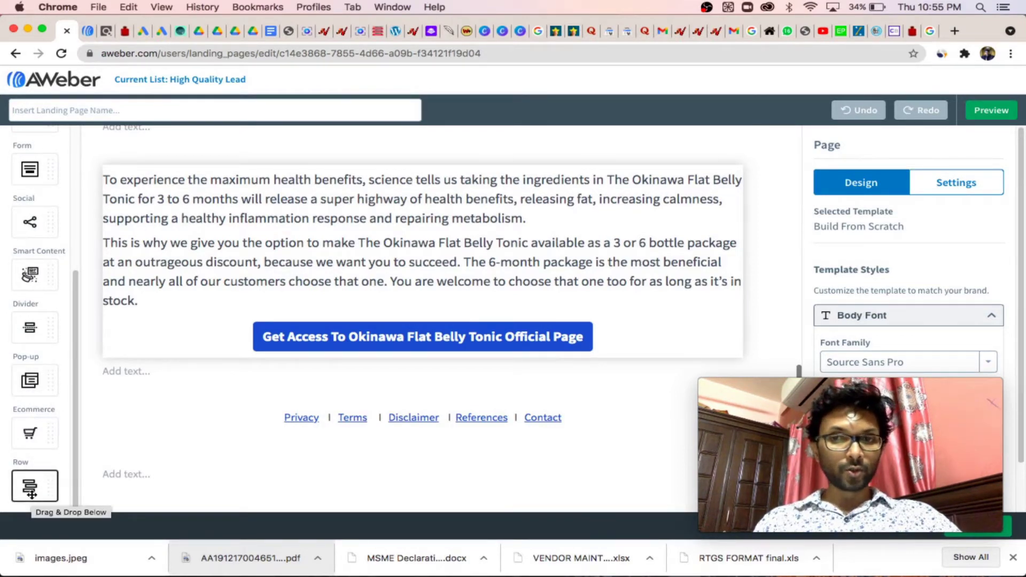
scroll(30, 486, up, 2)
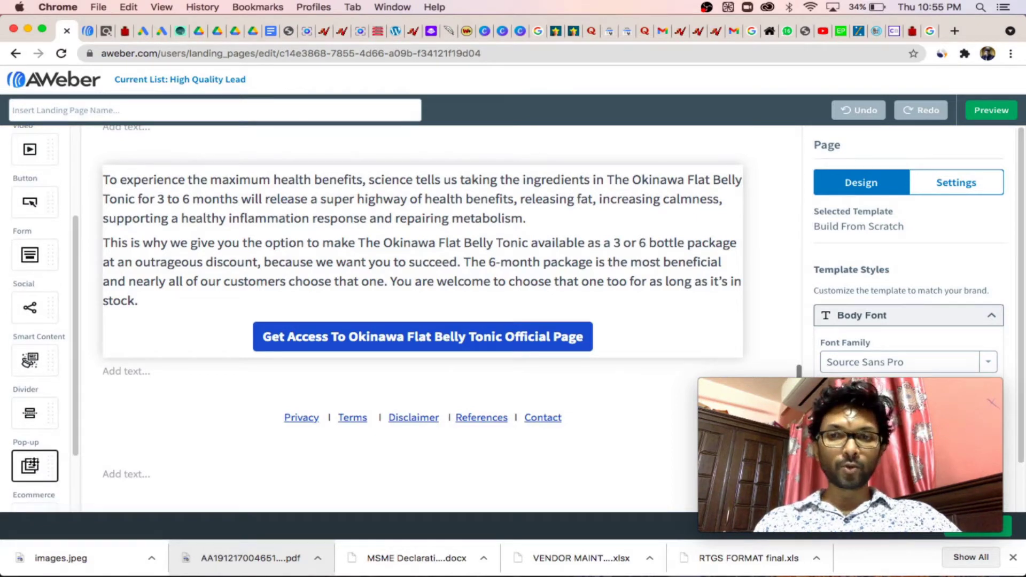
scroll(37, 375, up, 3)
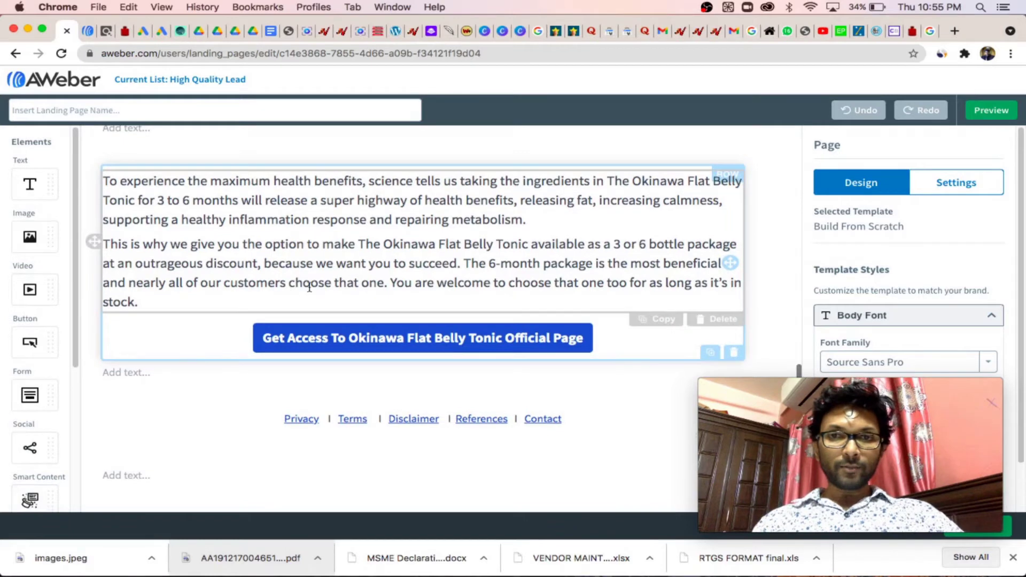
scroll(317, 290, up, 10)
scroll(317, 290, up, 5)
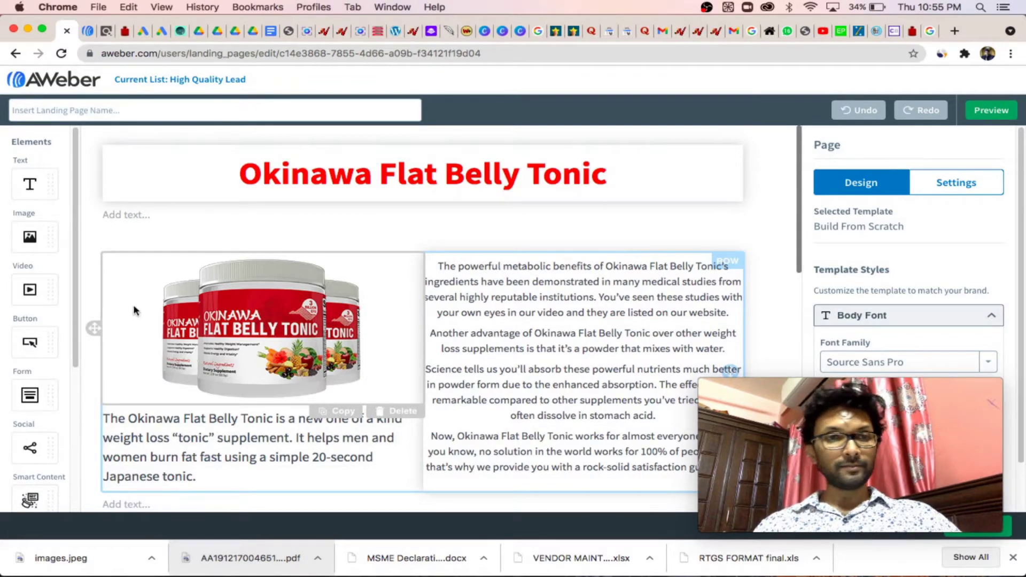
- Compare the editor with the published page and inspect the custom domain and custom page path in the page's Landing Page URL settings
click(88, 37)
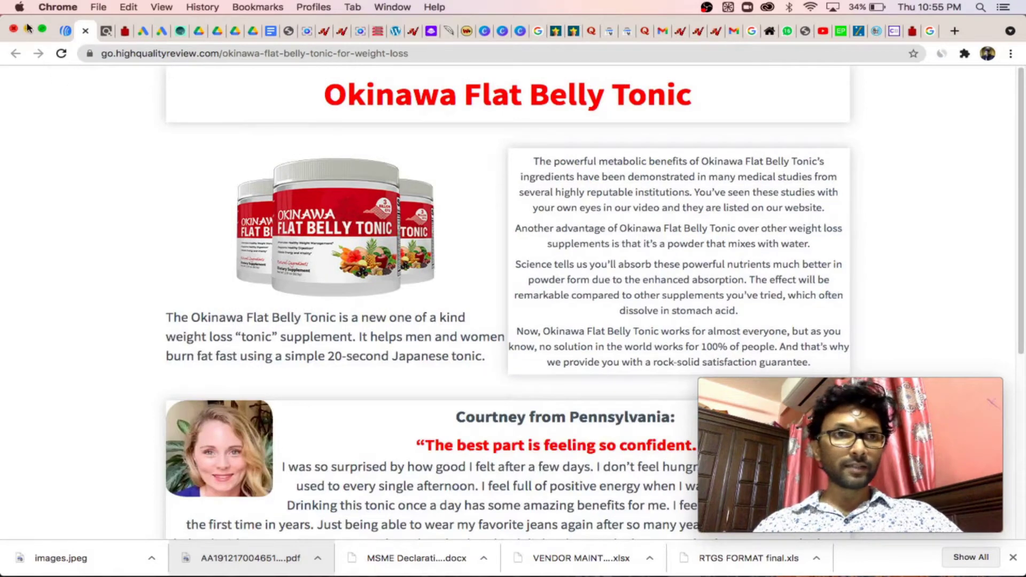
click(67, 32)
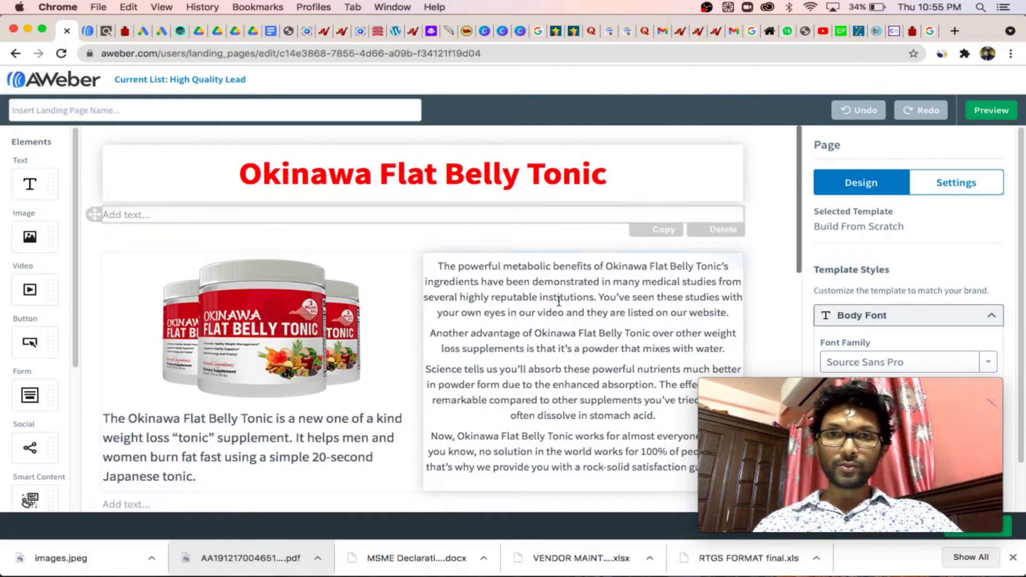
scroll(558, 302, down, 5)
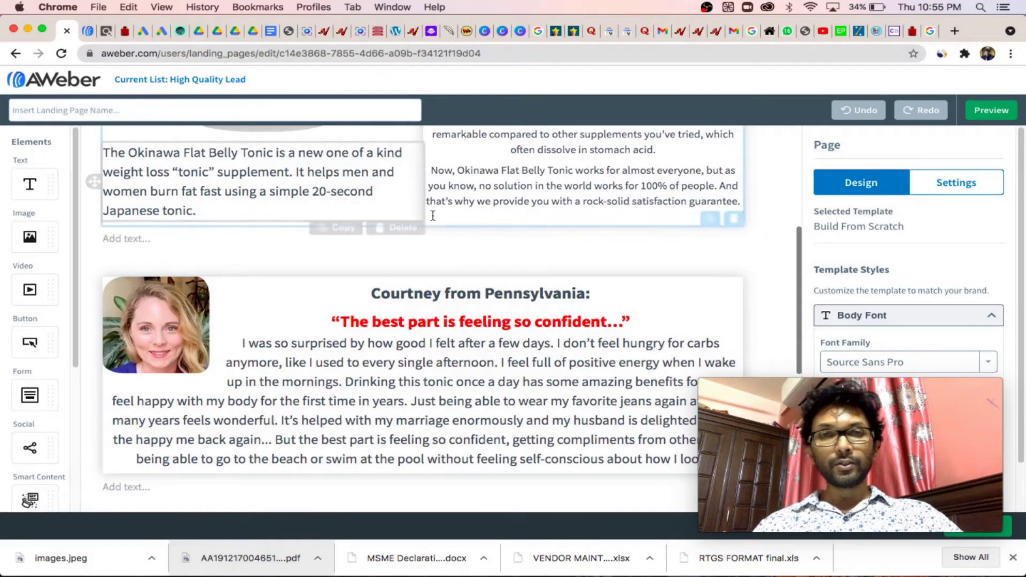
scroll(535, 347, down, 4)
drag(834, 424, 672, 78)
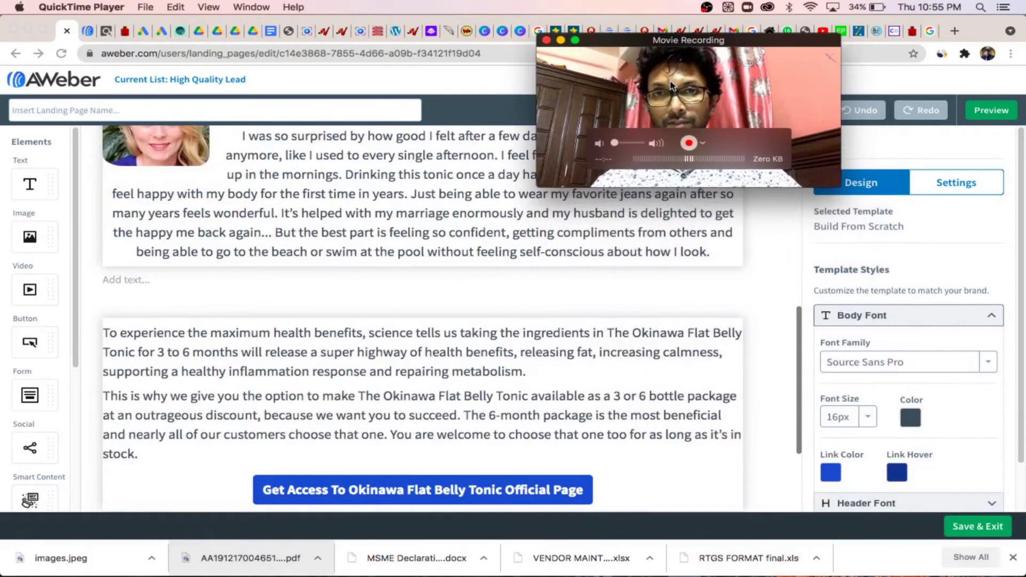
click(962, 183)
click(941, 191)
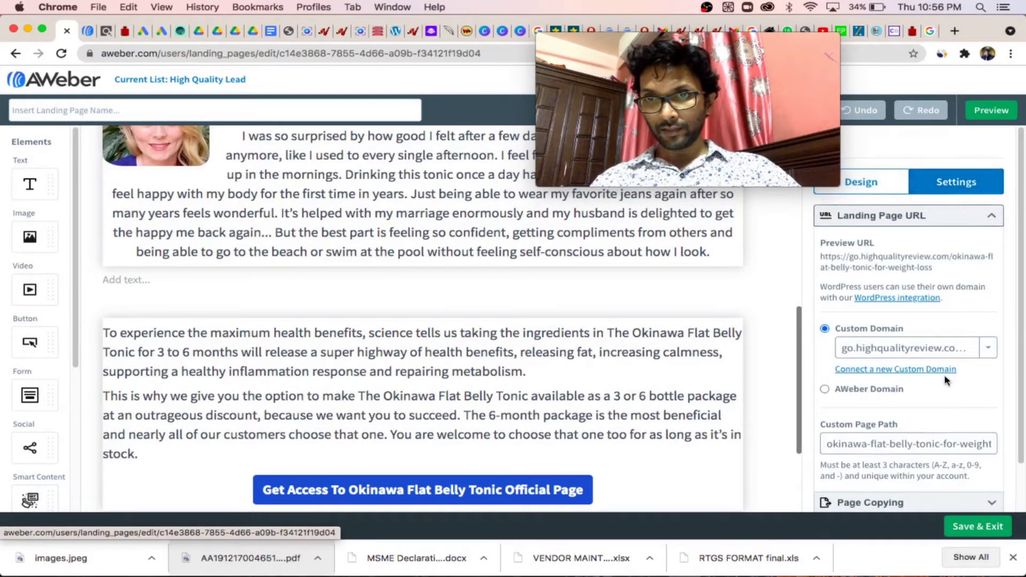
scroll(929, 349, down, 2)
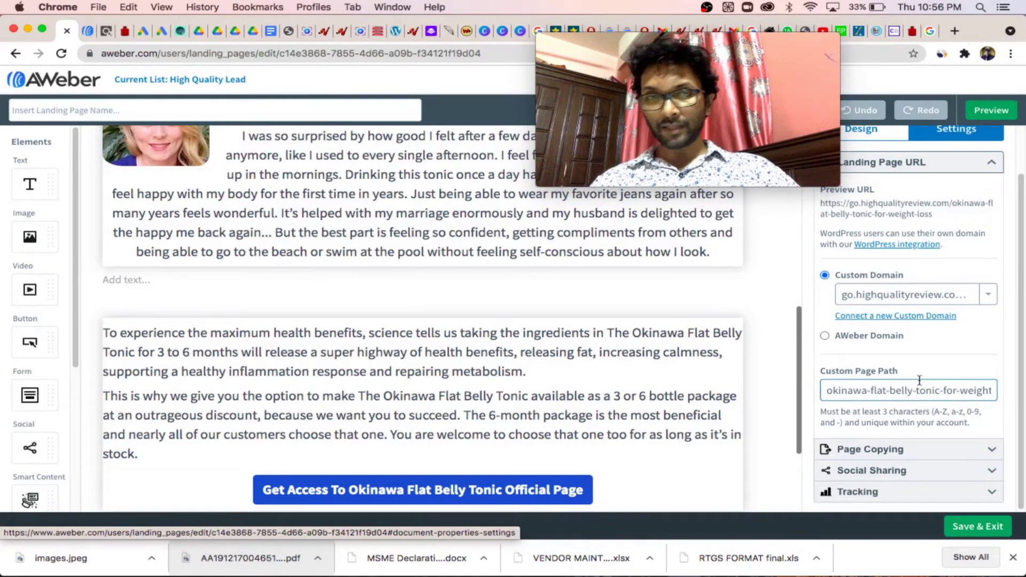
drag(690, 107, 744, 312)
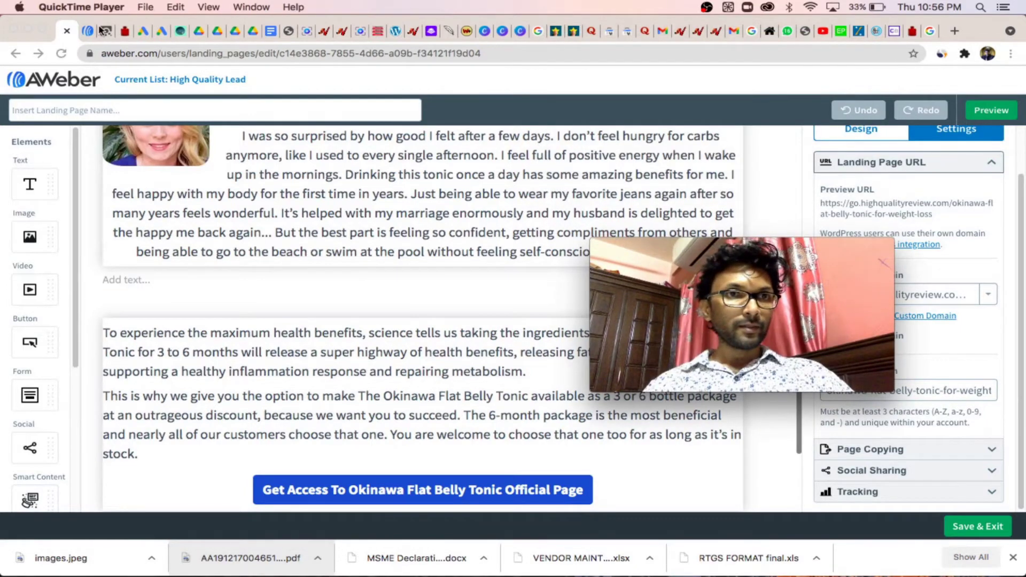
- Switch to the published Okinawa Flat Belly Tonic landing page and select its full web address
click(105, 30)
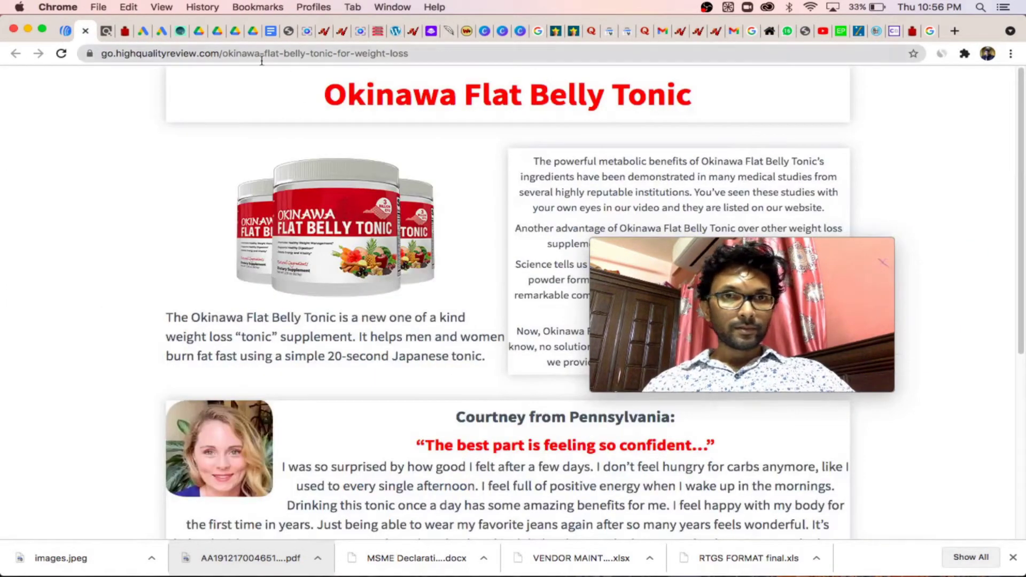
click(261, 54)
click(109, 145)
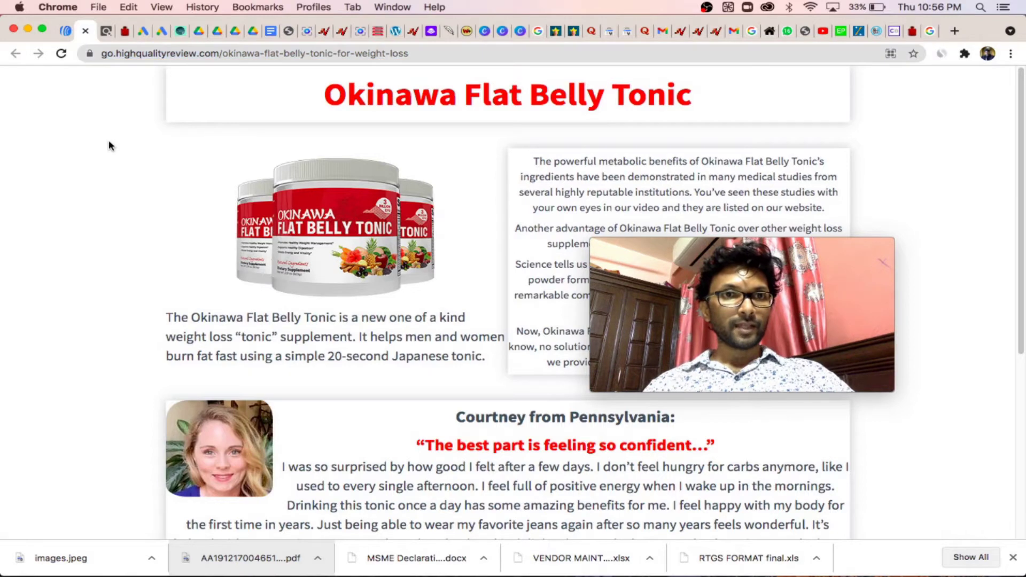
right_click(108, 145)
click(121, 157)
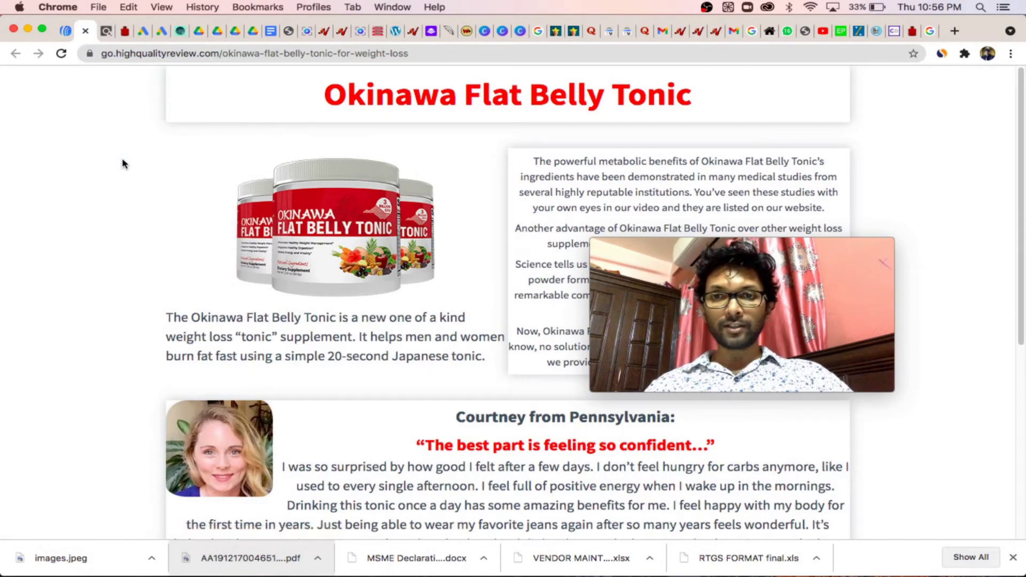
mouse_move(704, 289)
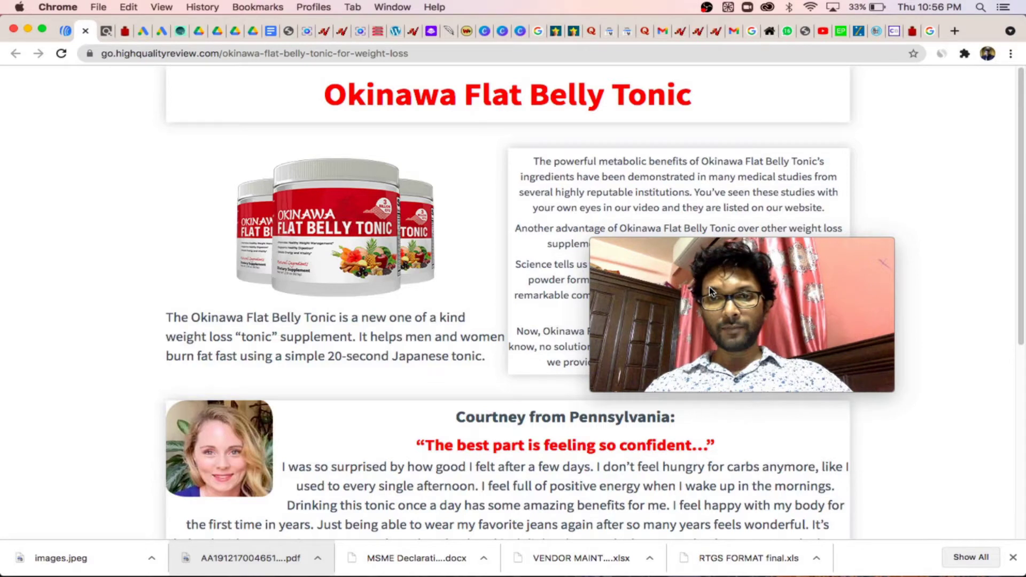
mouse_move(661, 310)
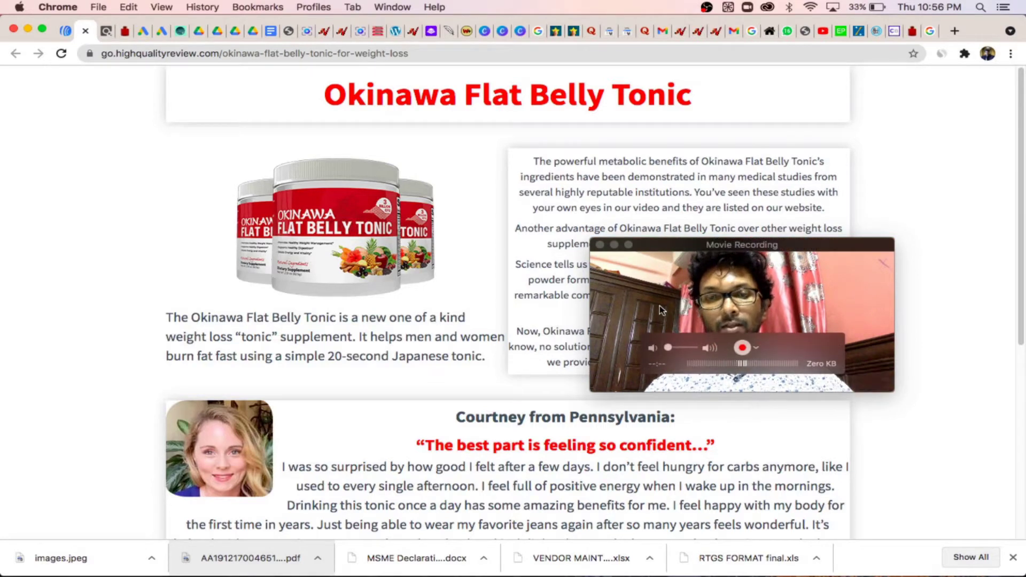
drag(661, 310, 835, 486)
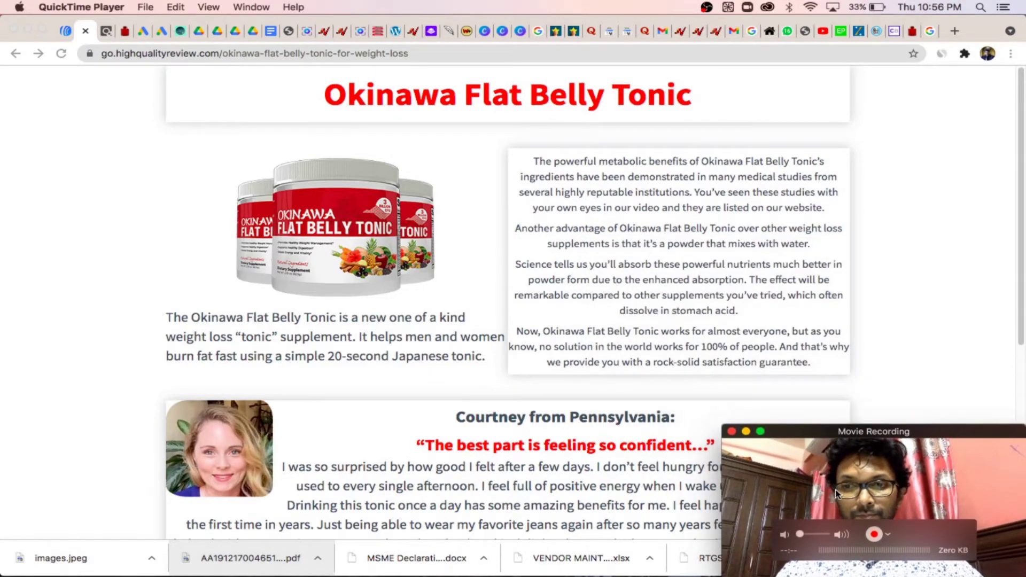
click(96, 144)
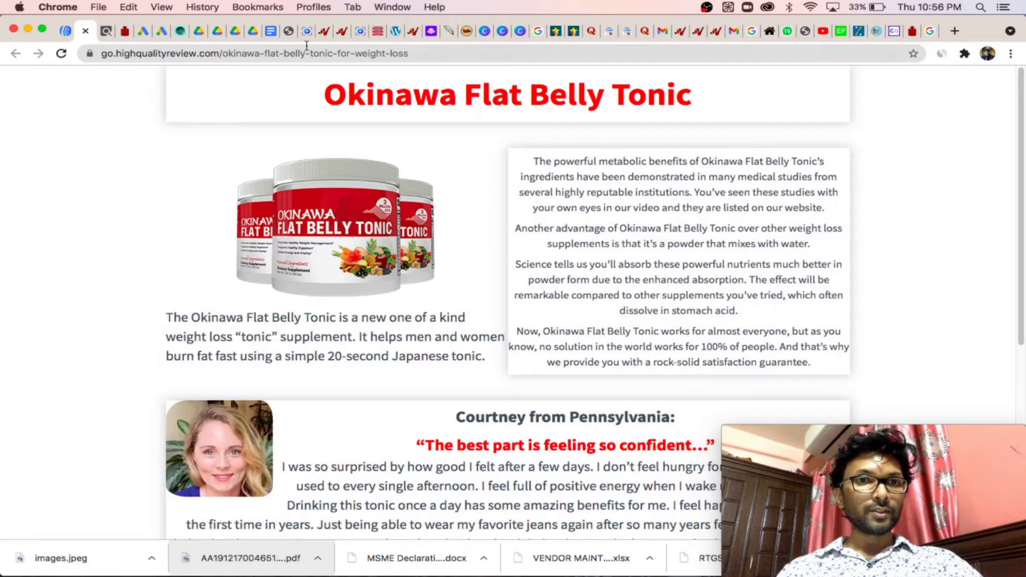
click(433, 55)
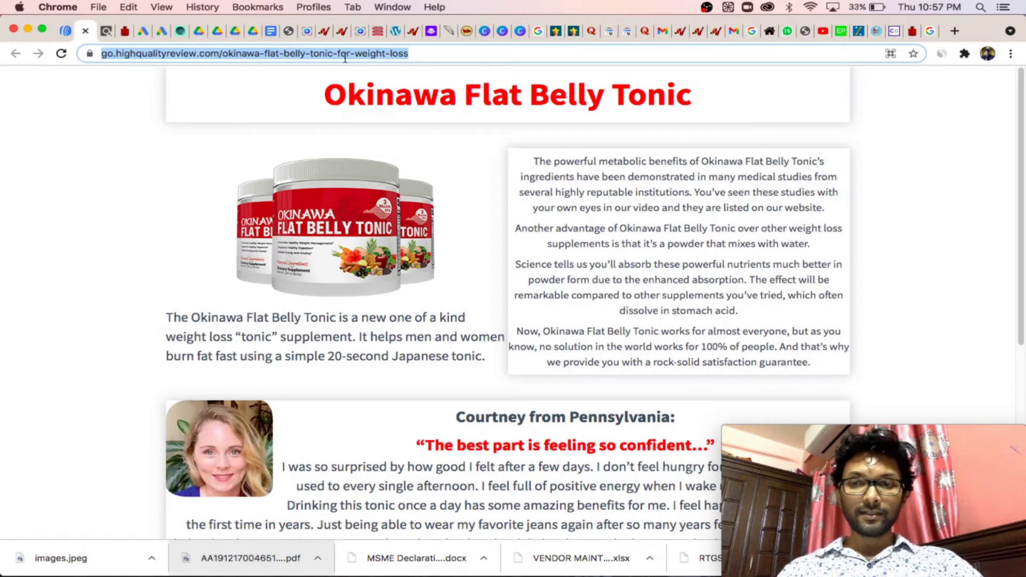
- Switch to Google Ads, look over both accounts' overviews, and open the Keyword Planner from the account showing the Upleap campaign
click(140, 31)
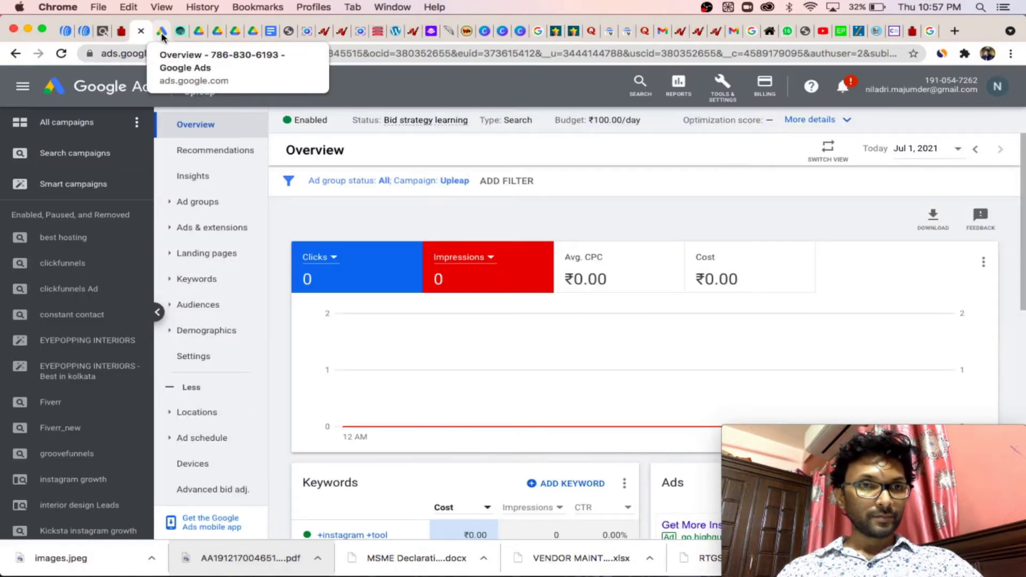
click(162, 35)
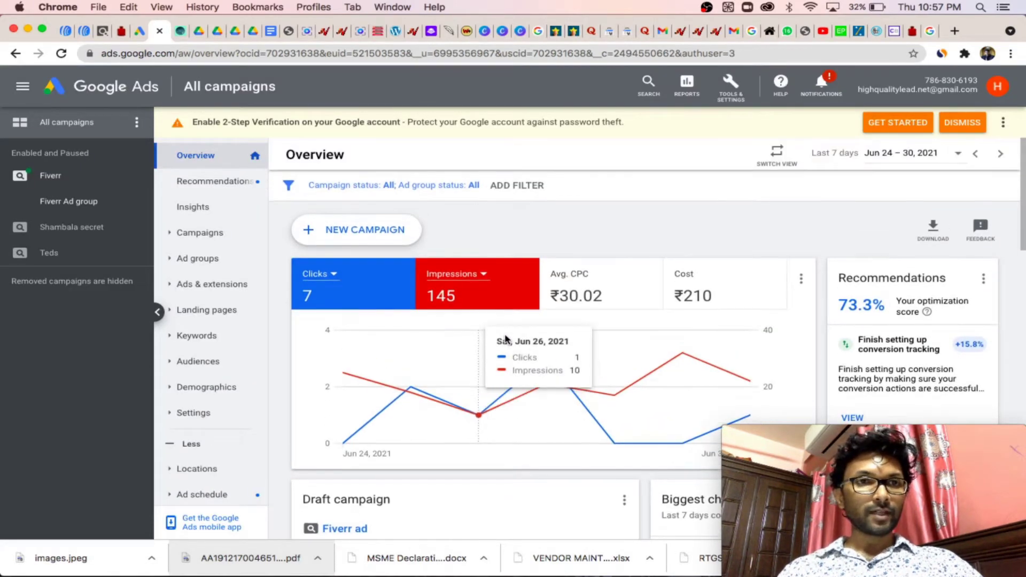
click(140, 32)
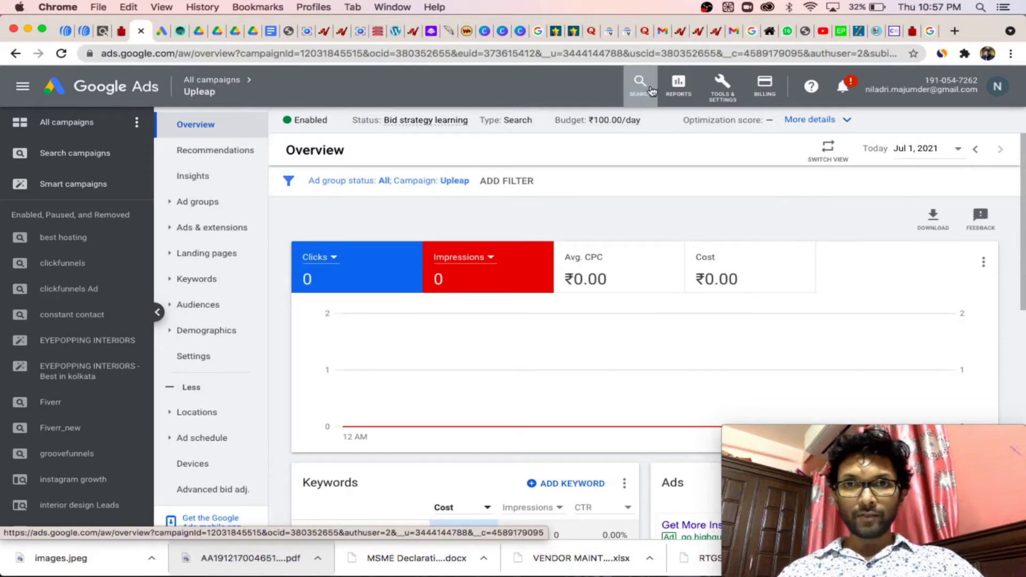
click(723, 84)
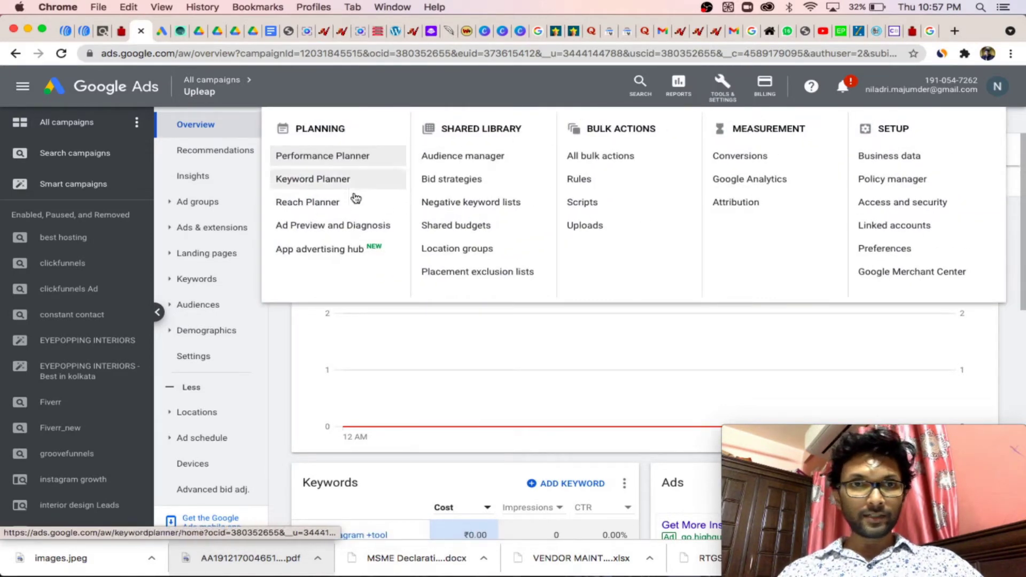
click(299, 180)
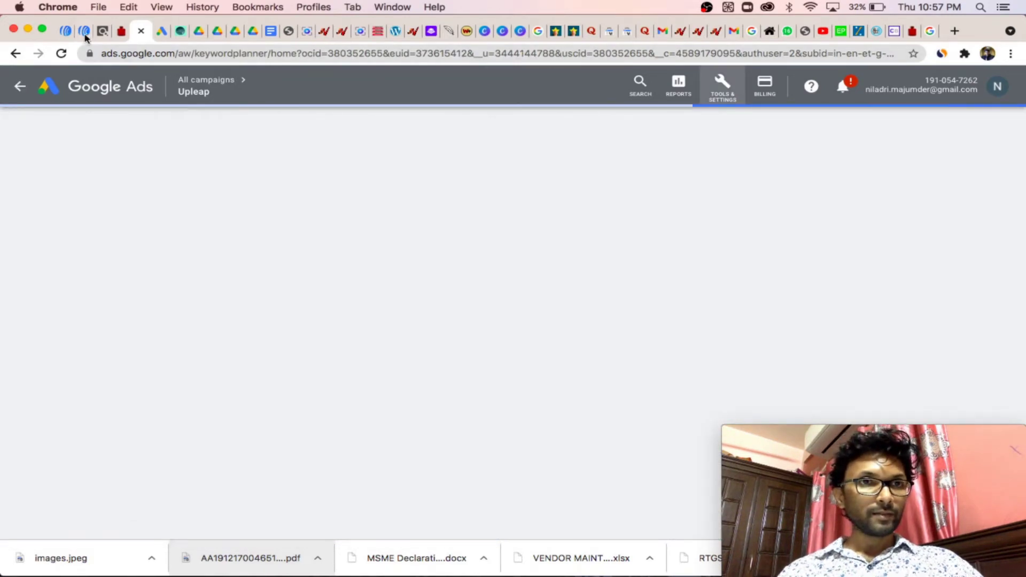
click(84, 32)
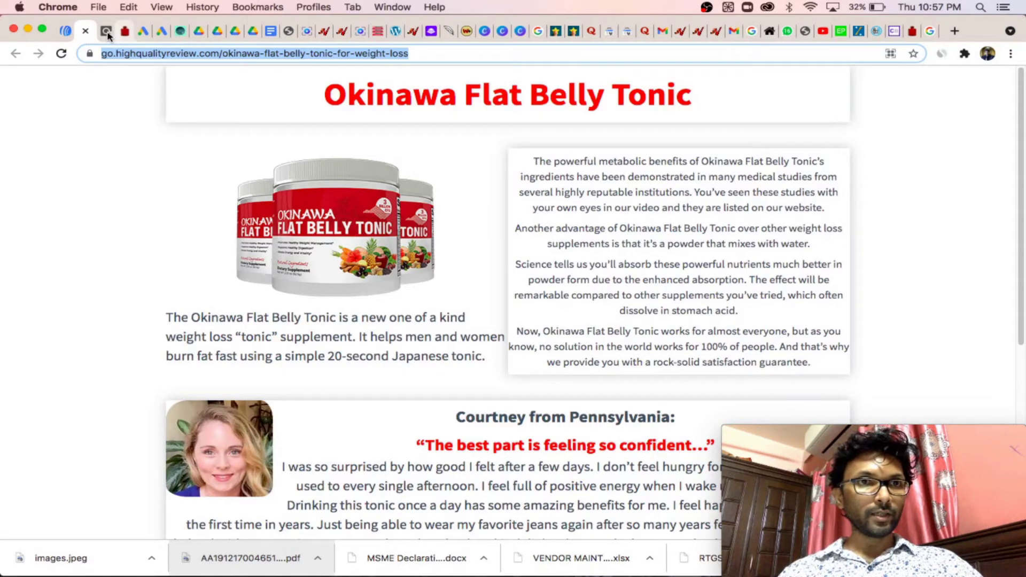
click(142, 31)
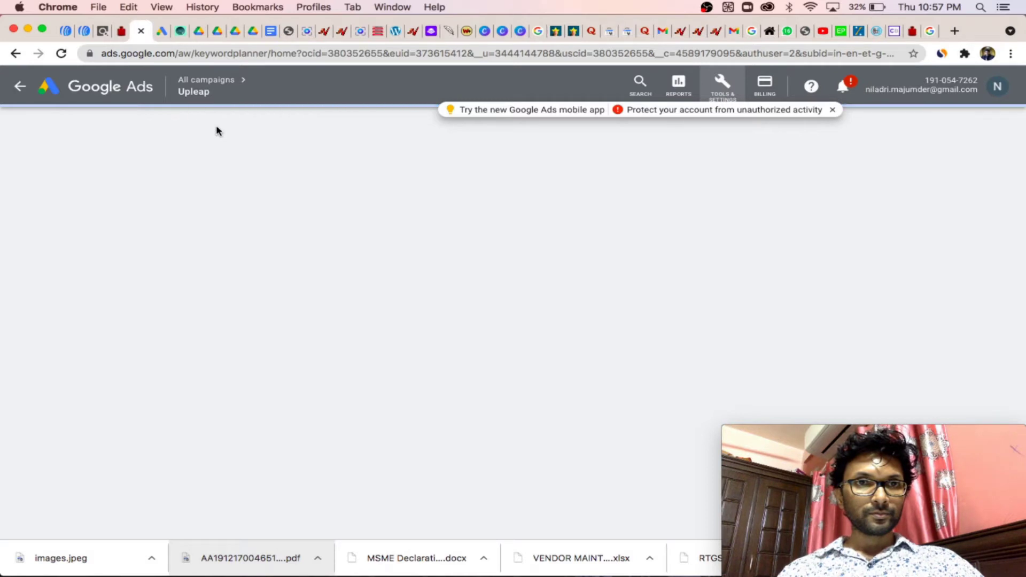
- Start creating a new campaign in the Google Ads account that contains the Fiverr, Shambala secret and Teds campaigns
click(161, 32)
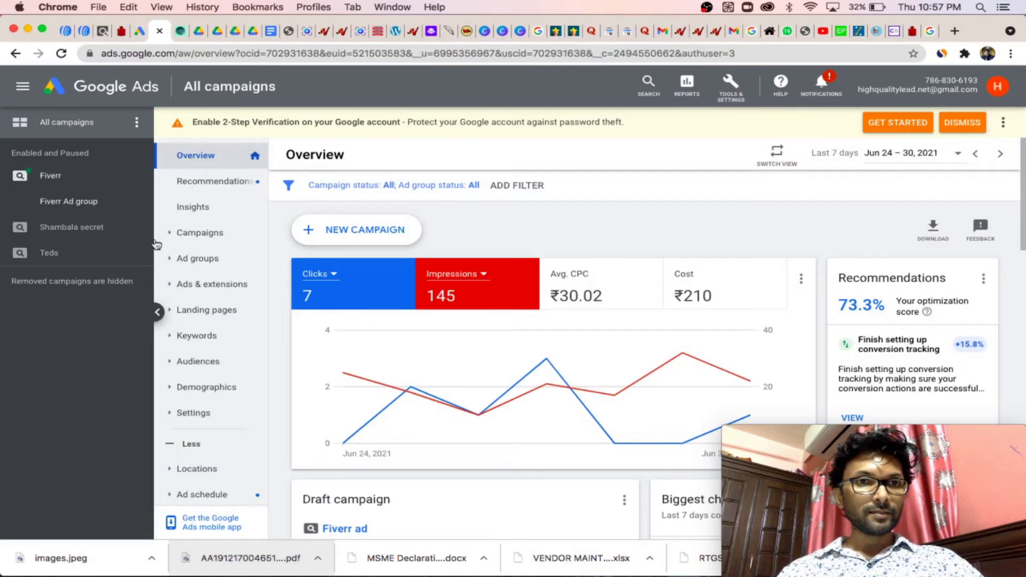
click(353, 231)
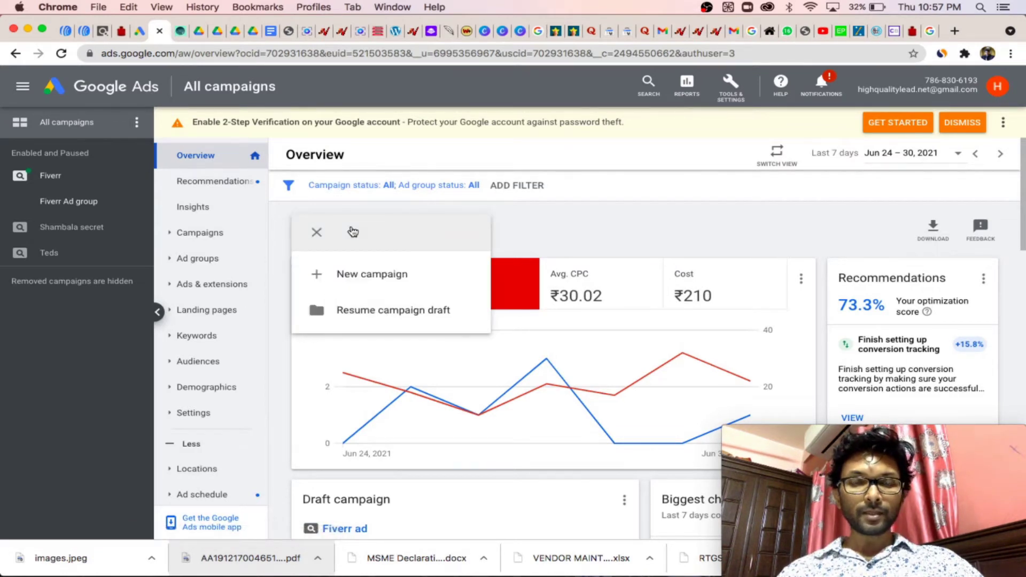
click(379, 276)
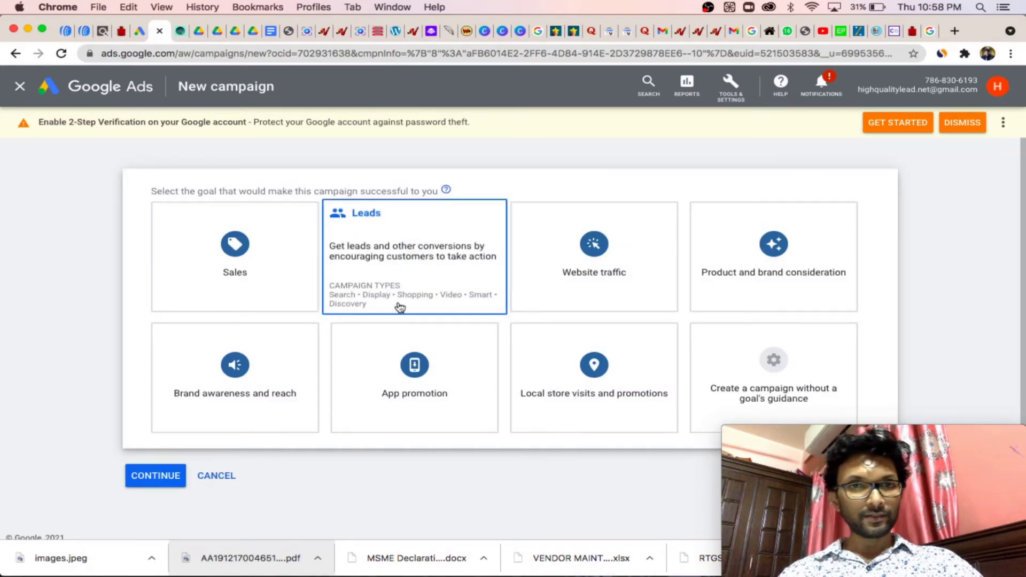
- Choose Website traffic as the new campaign's goal and Search as its campaign type
scroll(628, 480, down, 1)
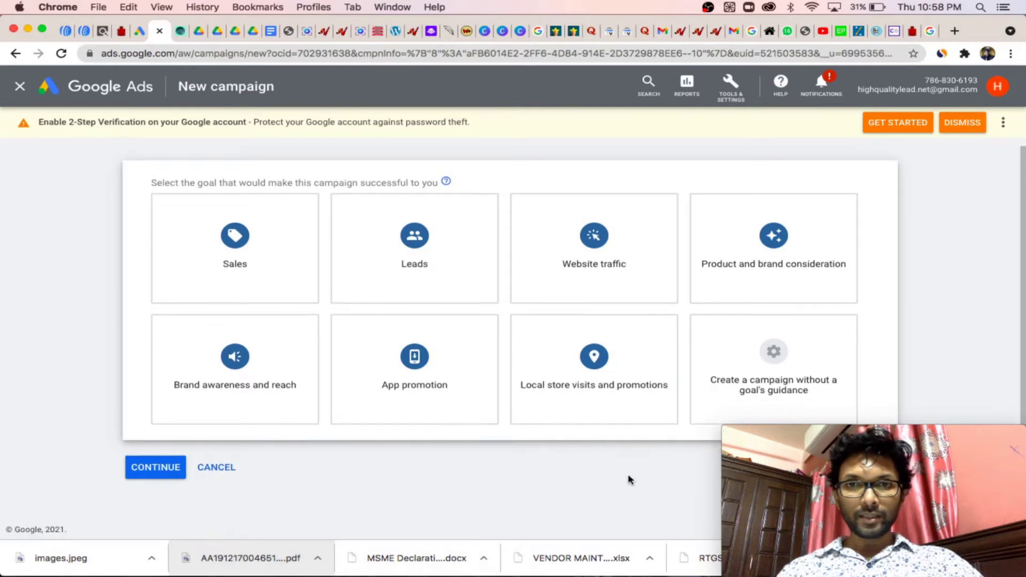
click(587, 251)
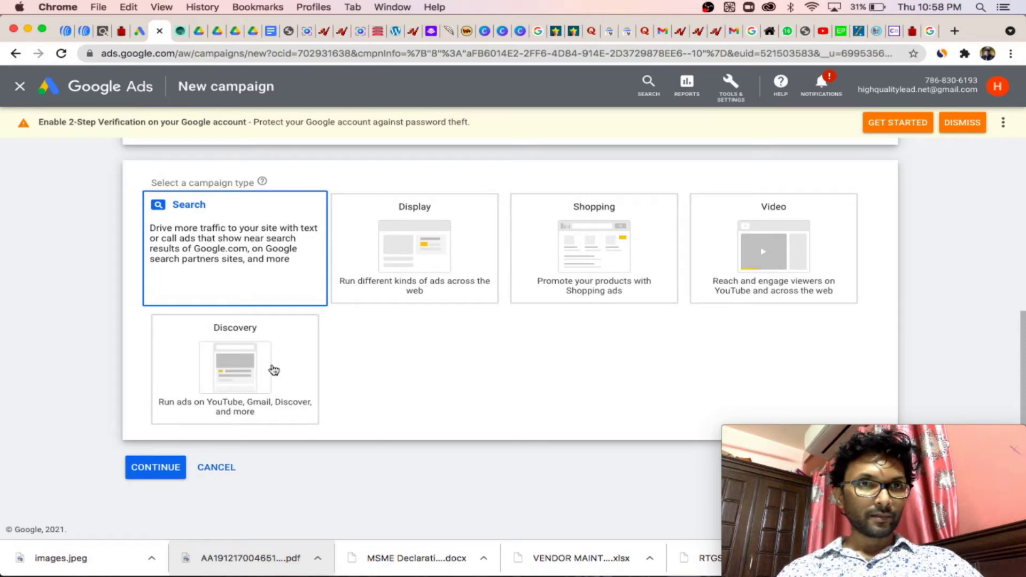
- Enter the published Okinawa Flat Belly Tonic landing page address as the business website and start a new campaign, discarding the saved Fiverr ad draft
click(84, 32)
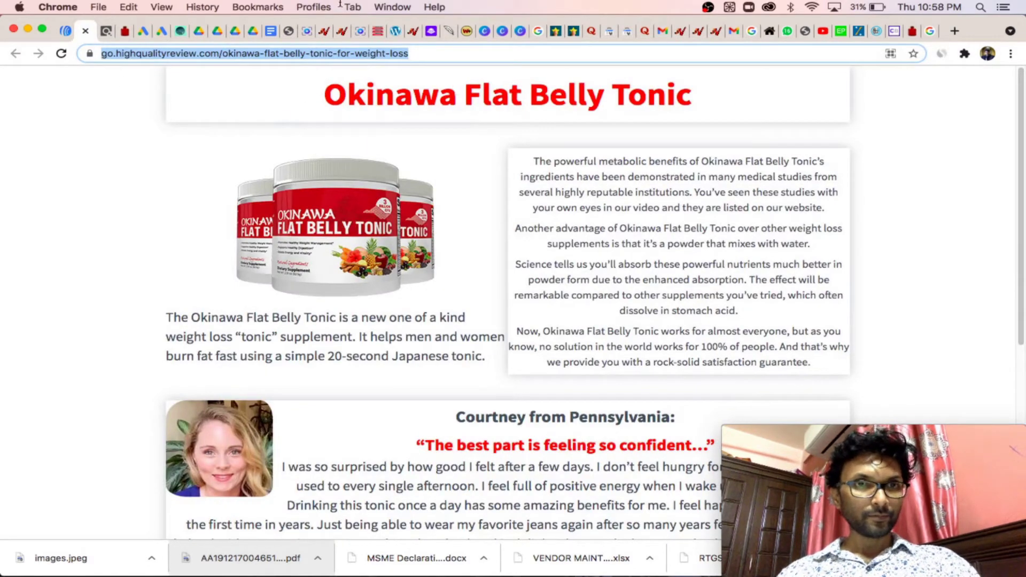
click(160, 32)
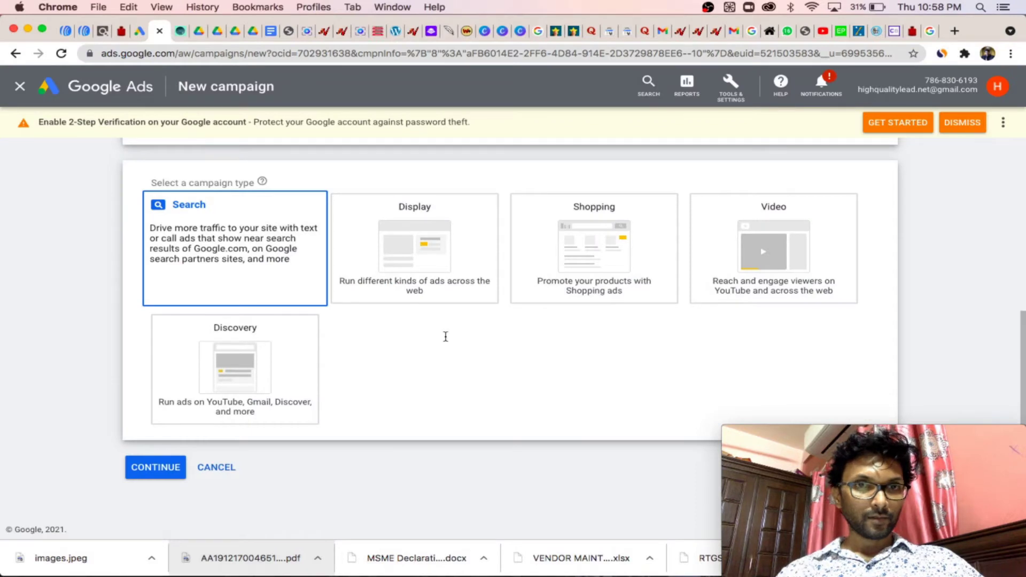
scroll(477, 343, up, 2)
scroll(477, 346, down, 2)
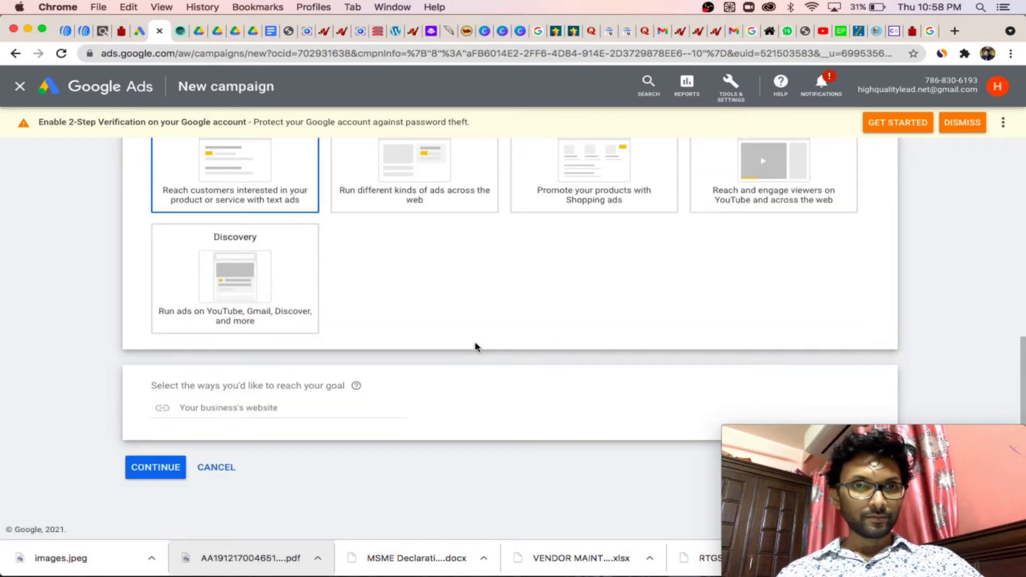
click(210, 409)
key(super+v)
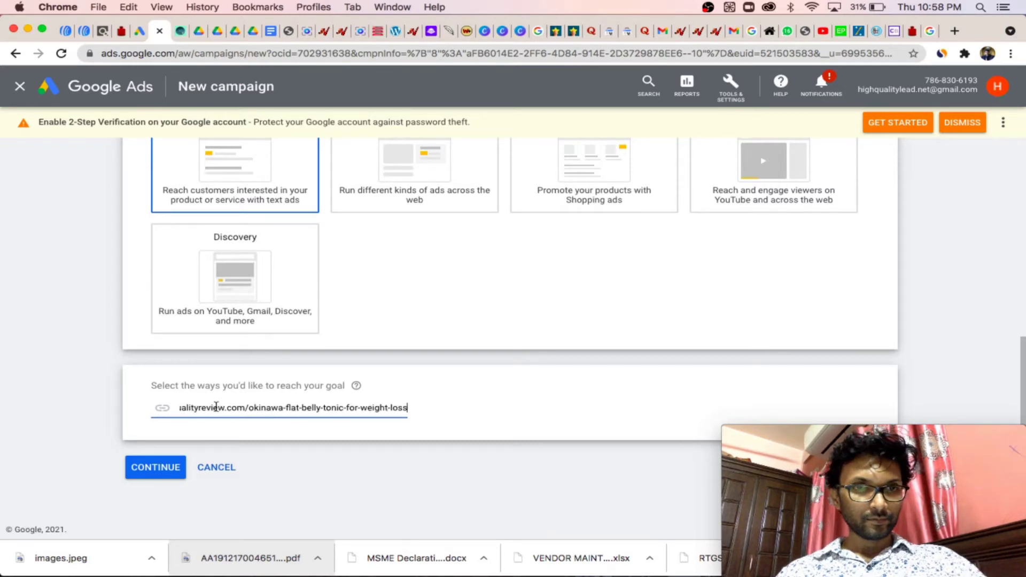
click(155, 470)
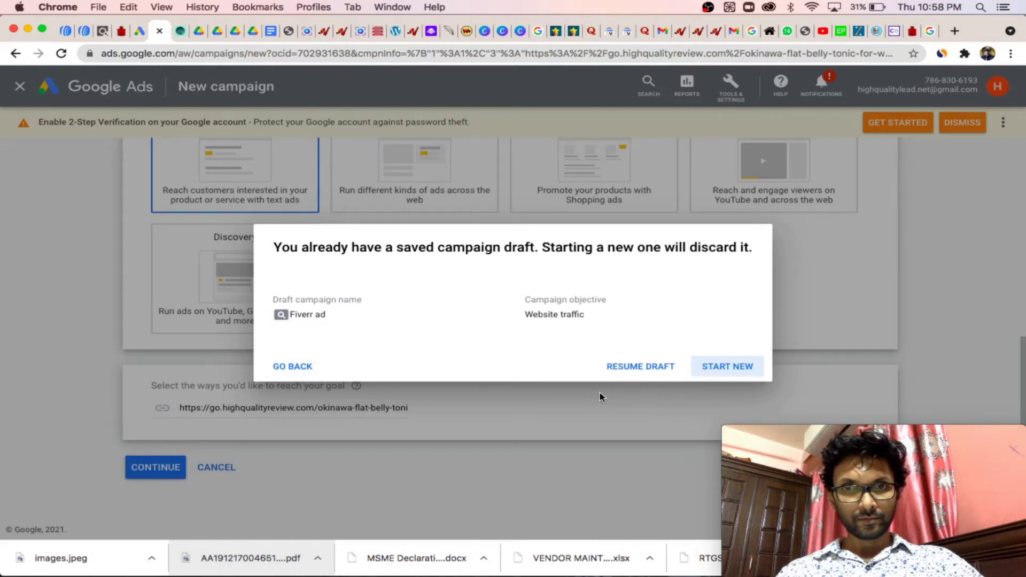
click(717, 368)
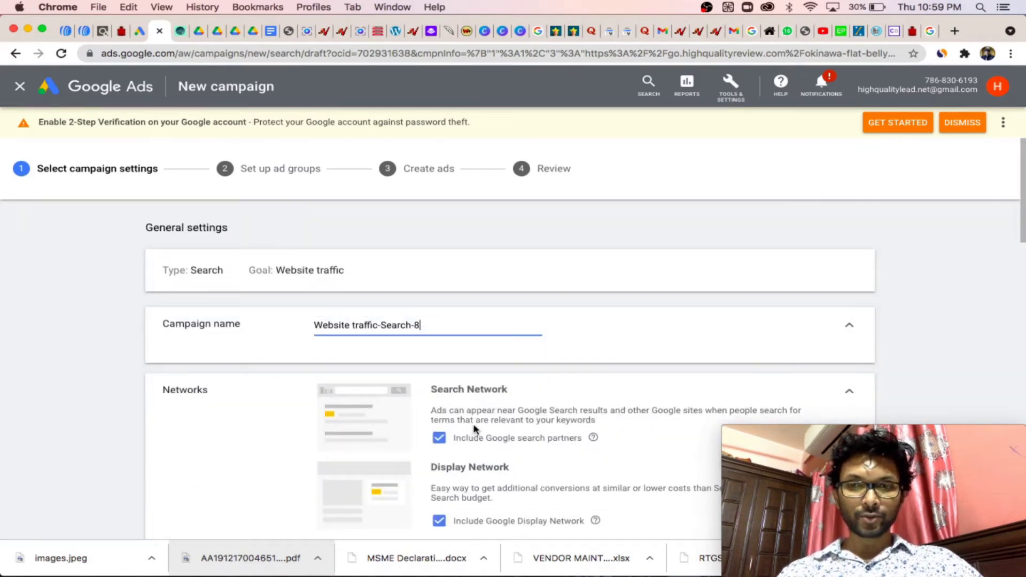
- Replace the default campaign name with "okinwa"
key(BackSpace)
key(BackSpace)
key(BackSpace)
key(BackSpace)
key(BackSpace)
key(BackSpace)
key(BackSpace)
key(BackSpace)
key(BackSpace)
key(BackSpace)
key(BackSpace)
key(BackSpace)
key(BackSpace)
key(BackSpace)
key(BackSpace)
key(BackSpace)
key(BackSpace)
key(BackSpace)
key(BackSpace)
key(BackSpace)
key(BackSpace)
key(BackSpace)
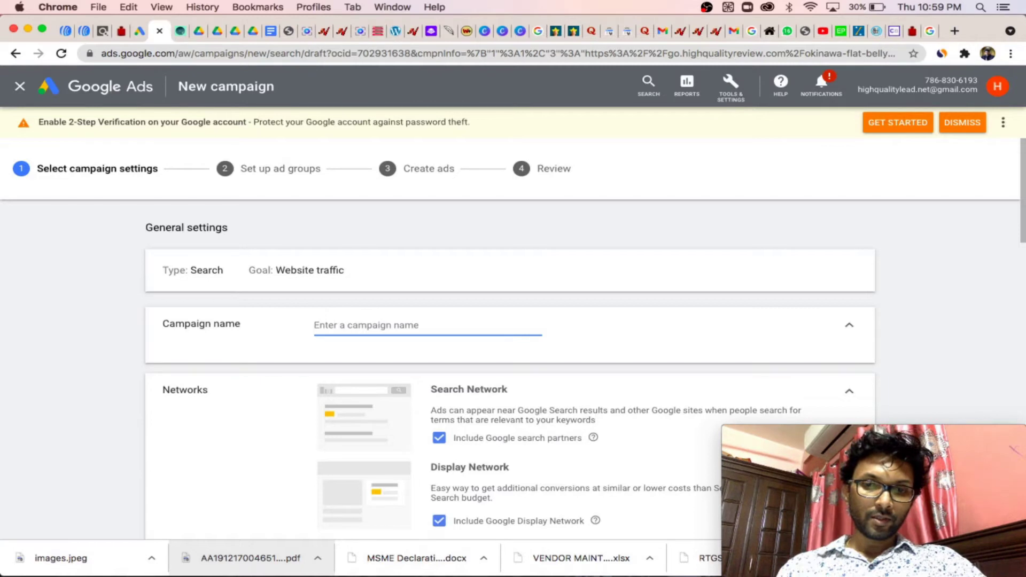
text(okinwa)
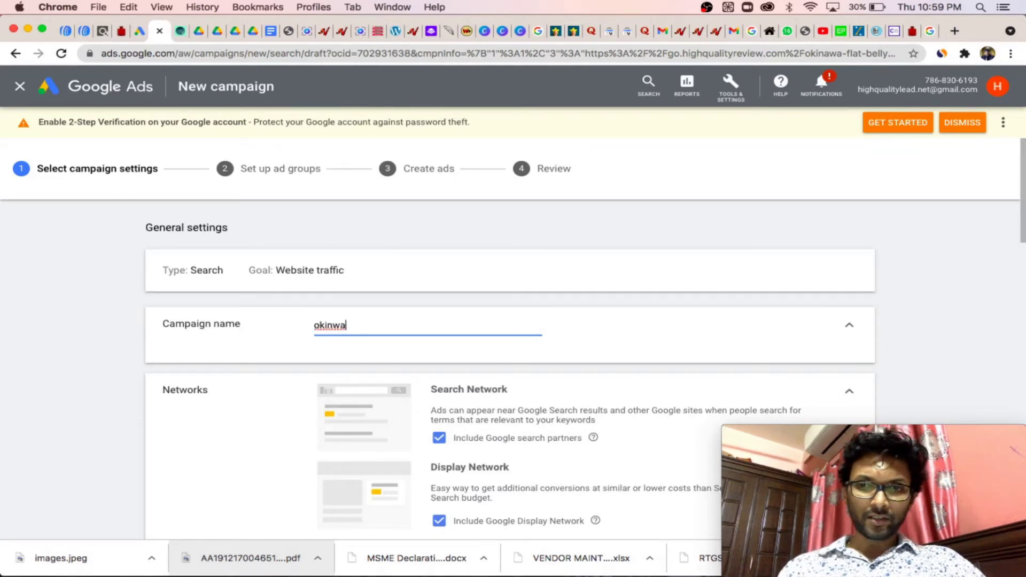
- Exclude Google search partners and the Google Display Network from the campaign's networks
scroll(468, 415, down, 5)
scroll(469, 420, up, 4)
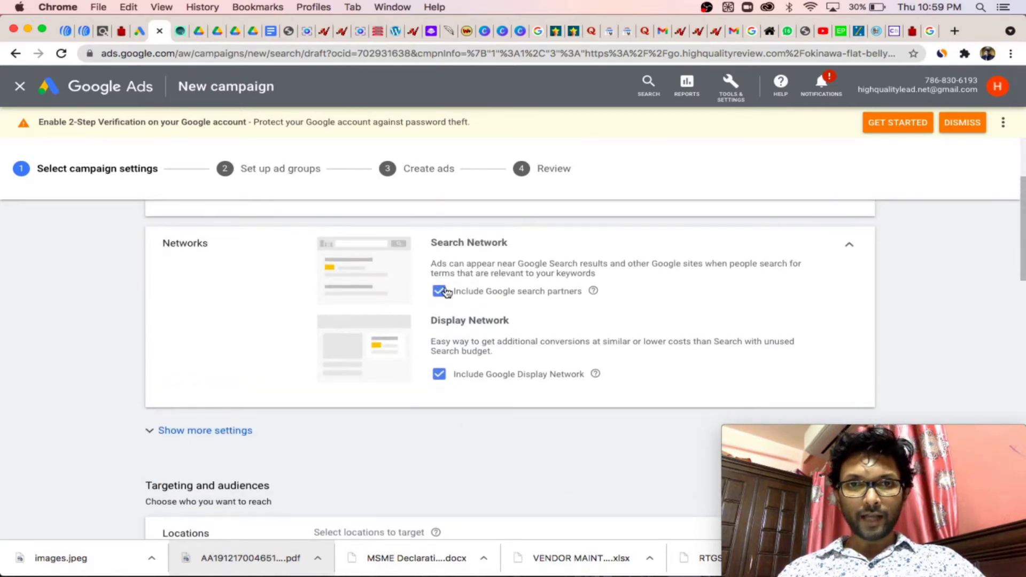
click(439, 292)
click(441, 386)
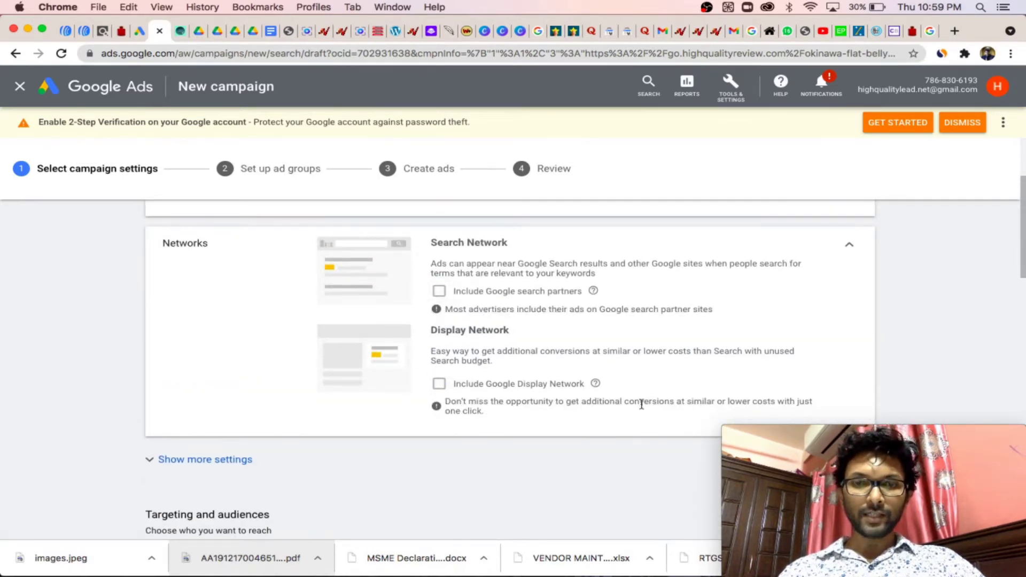
scroll(644, 404, up, 2)
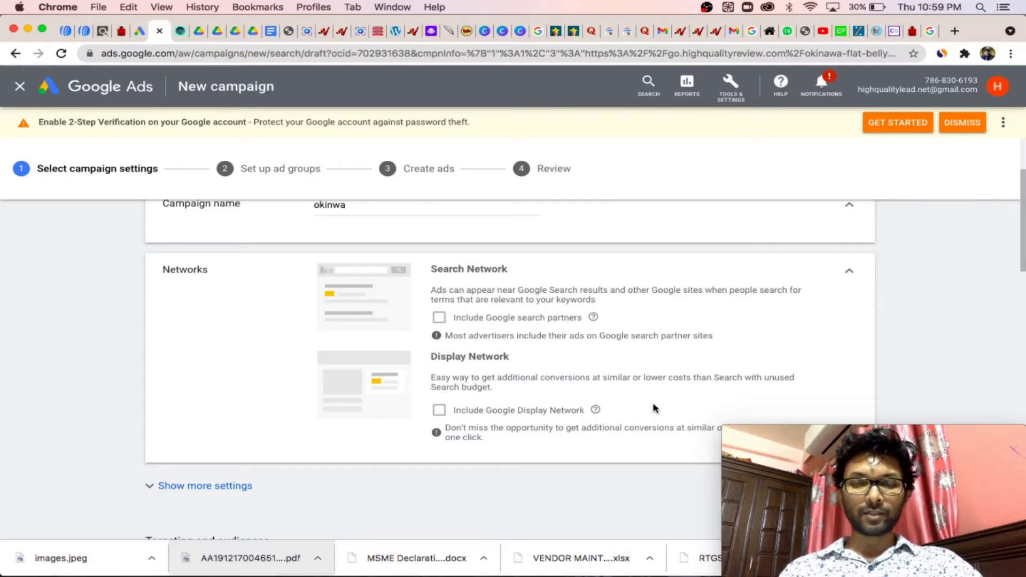
- Restrict the campaign's targeted locations to the United States
scroll(552, 432, down, 10)
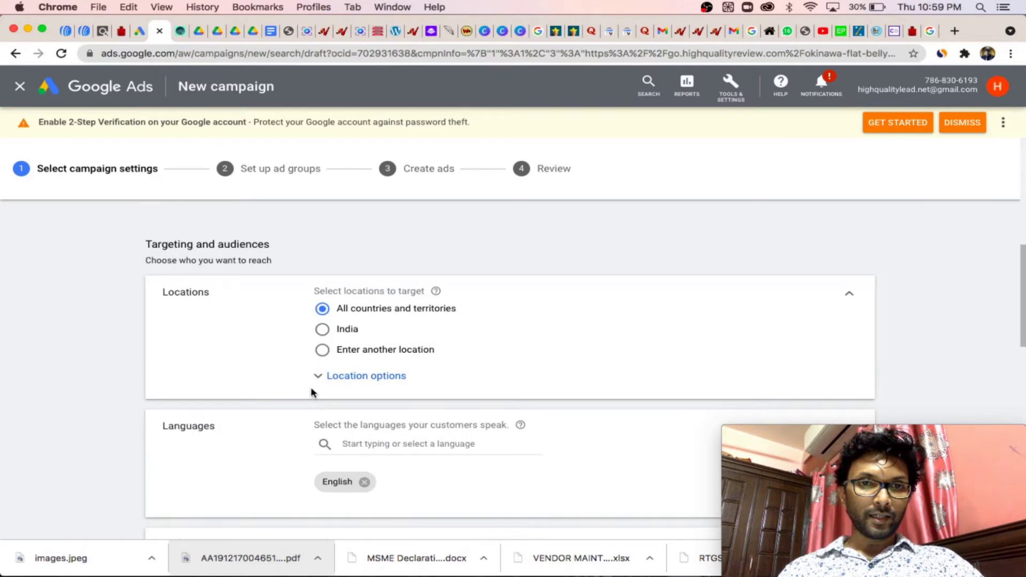
click(322, 349)
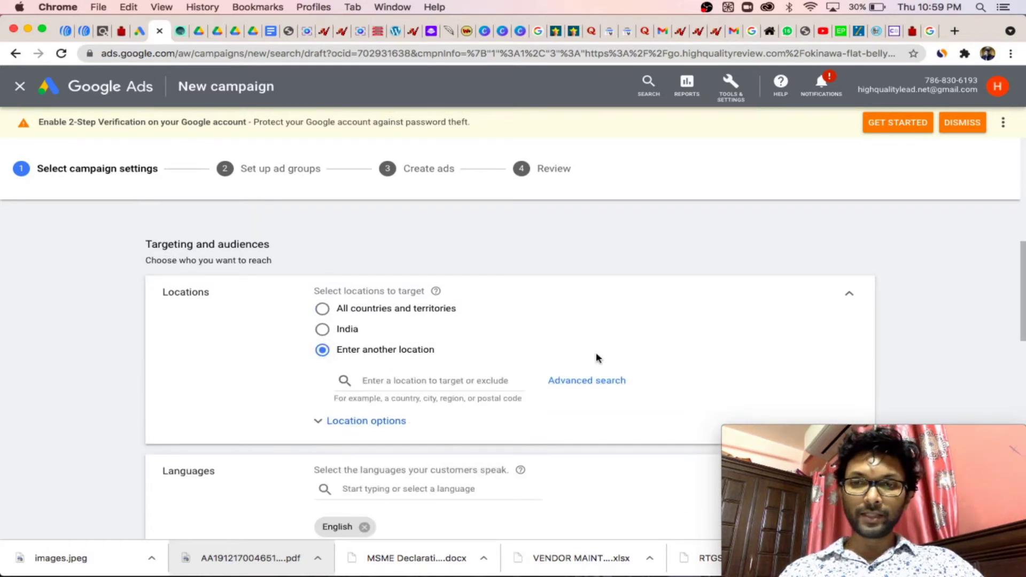
click(412, 381)
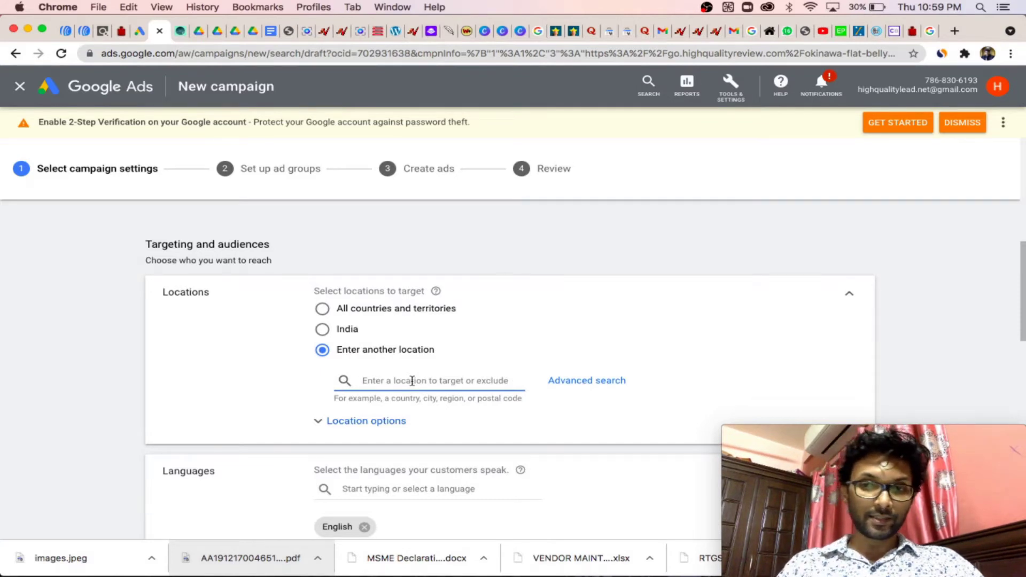
text(us)
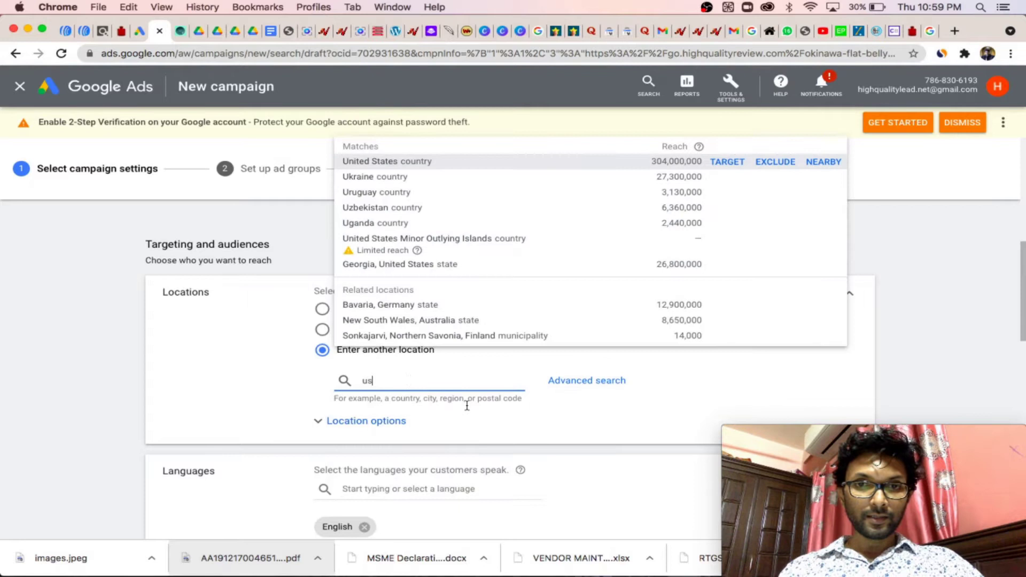
click(727, 172)
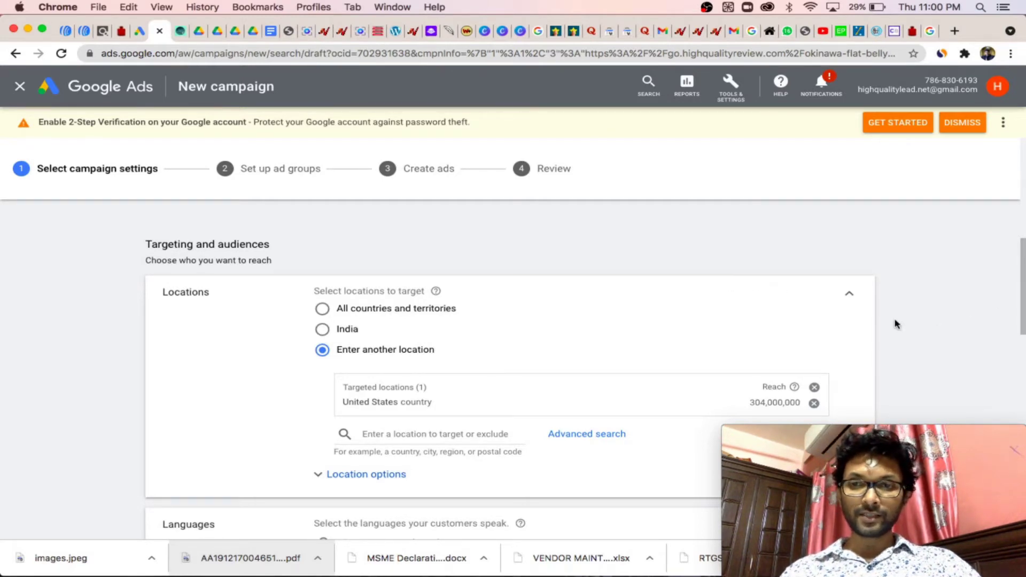
- Expand the audience settings and look over the language, audience, budget and ad extension sections of the campaign
scroll(856, 343, down, 3)
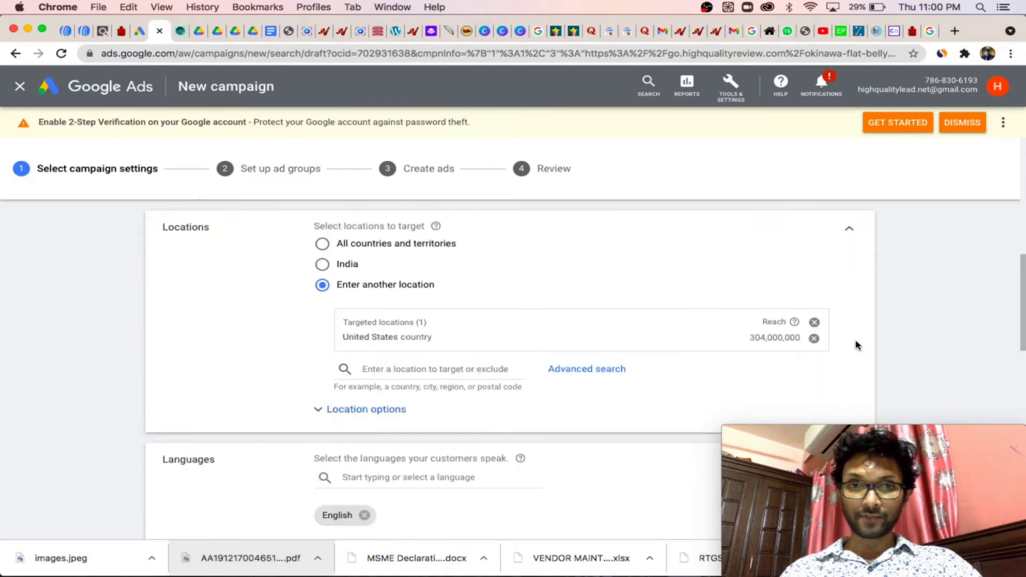
scroll(855, 345, down, 5)
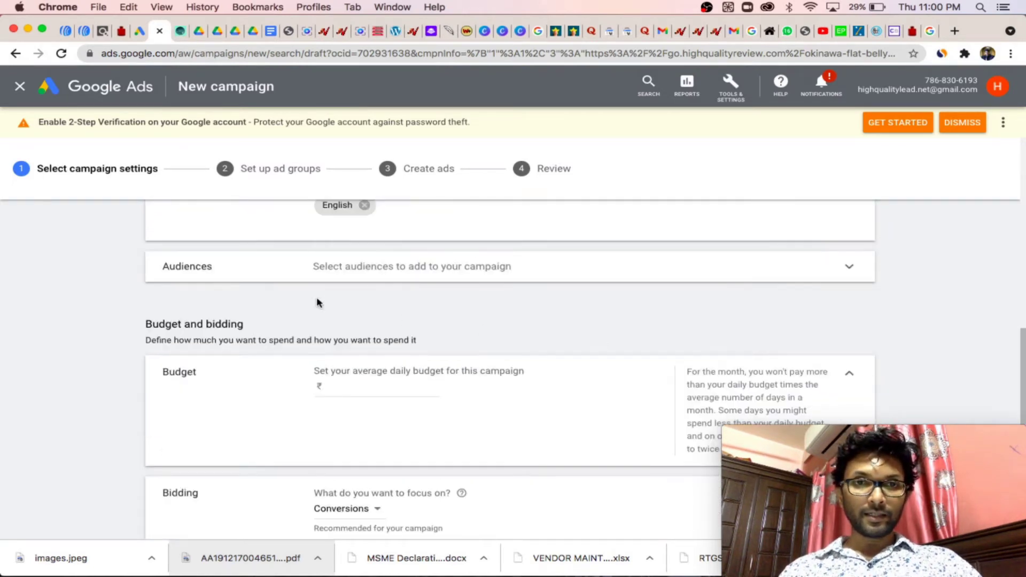
scroll(440, 349, up, 2)
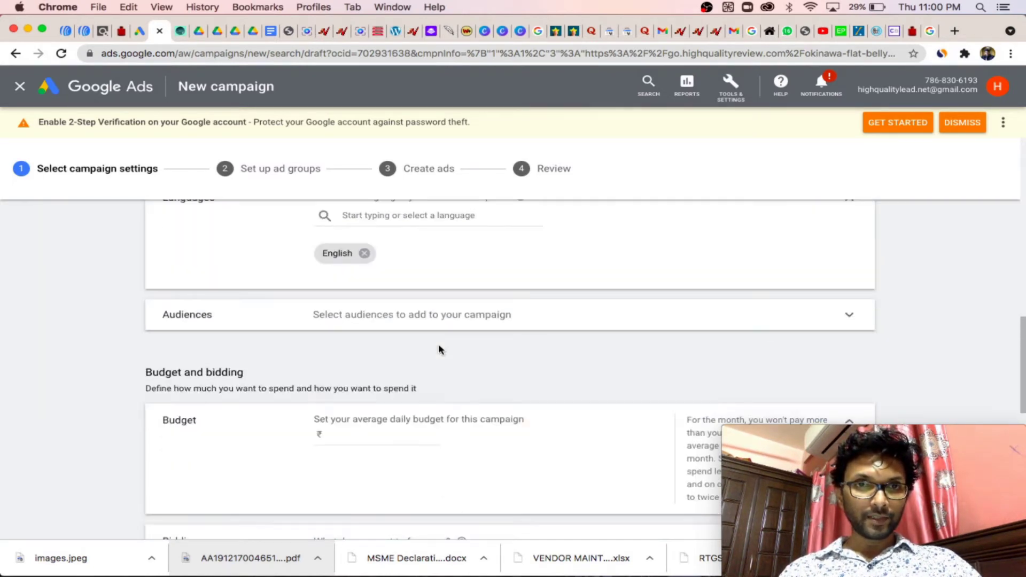
click(456, 317)
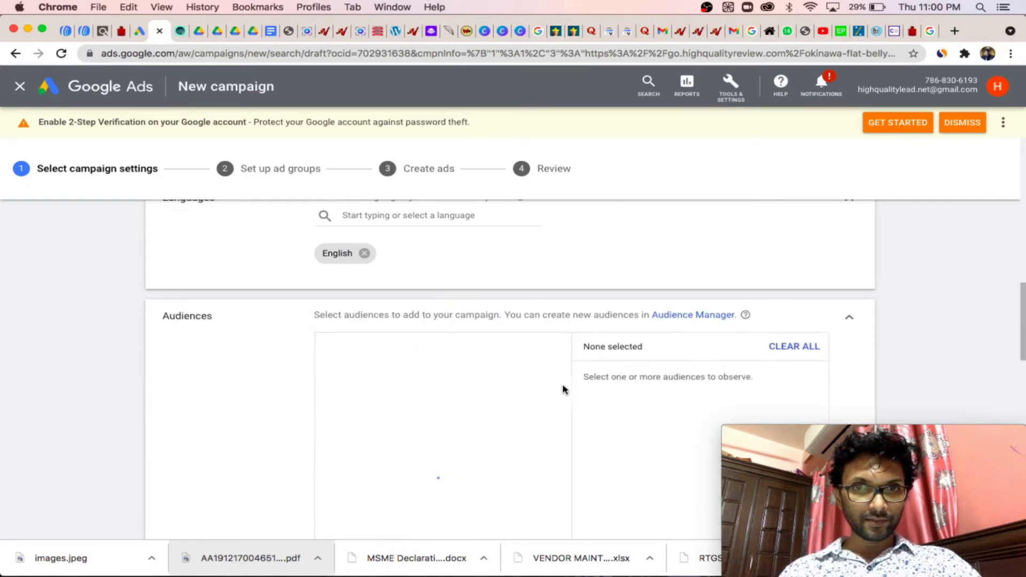
scroll(588, 388, down, 1)
scroll(588, 388, down, 5)
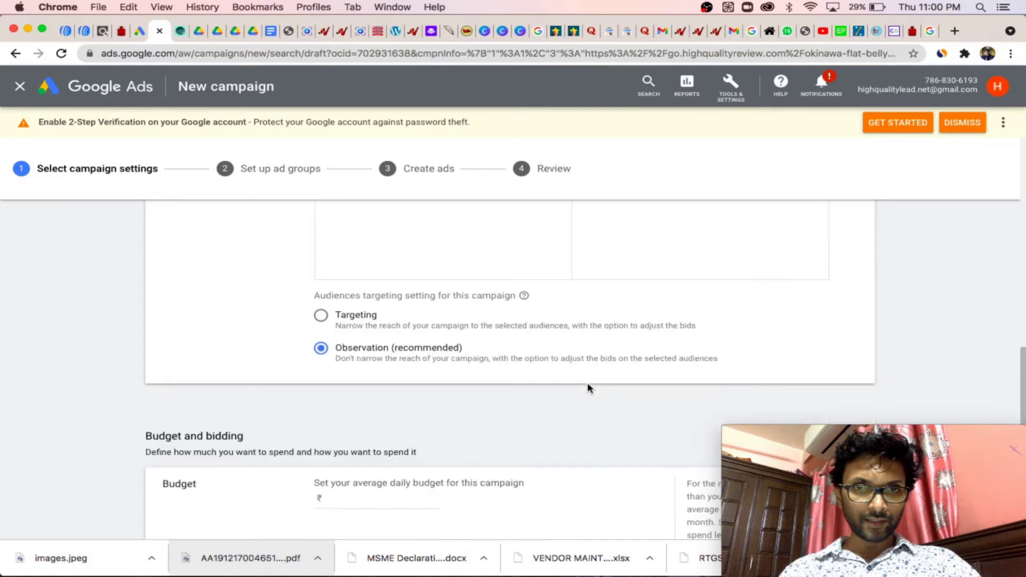
scroll(588, 389, down, 8)
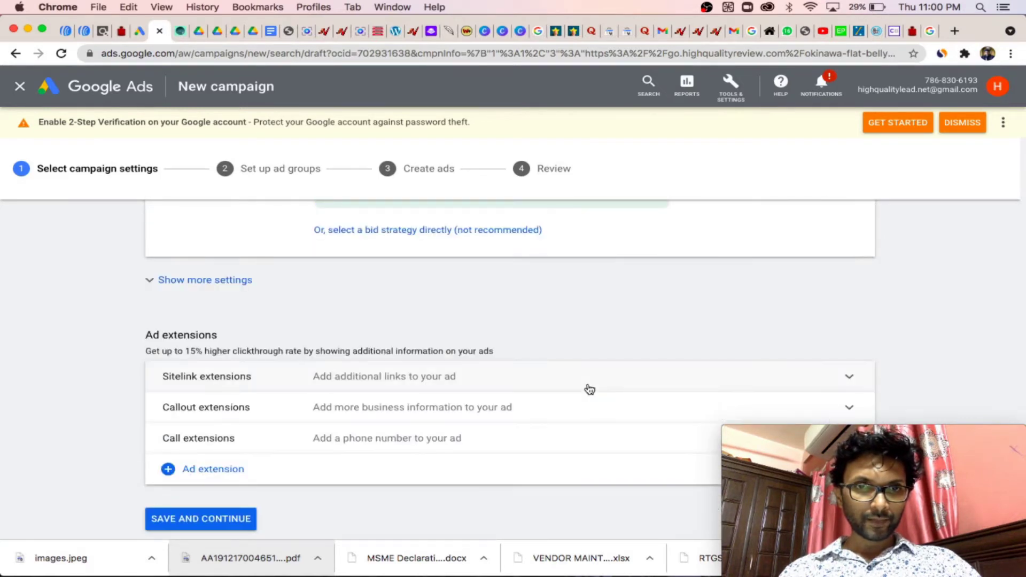
- Select the bid strategy directly and set it to Manual CPC
scroll(589, 389, up, 4)
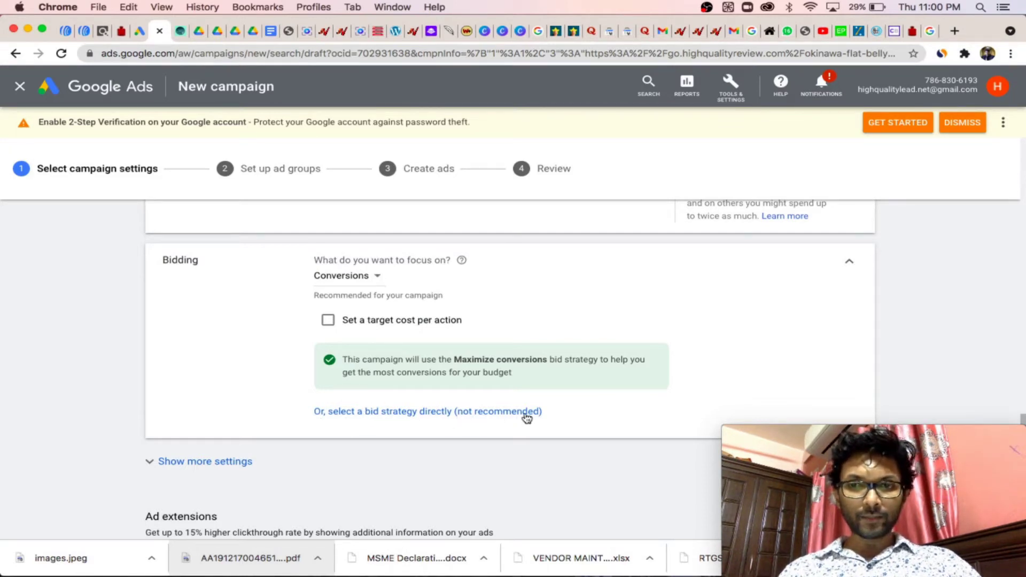
click(357, 412)
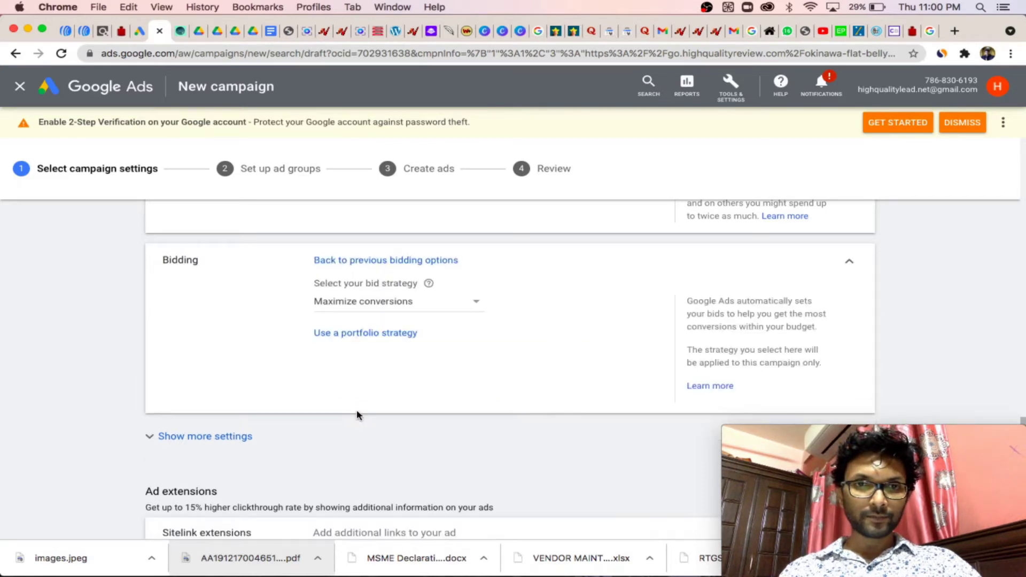
click(456, 304)
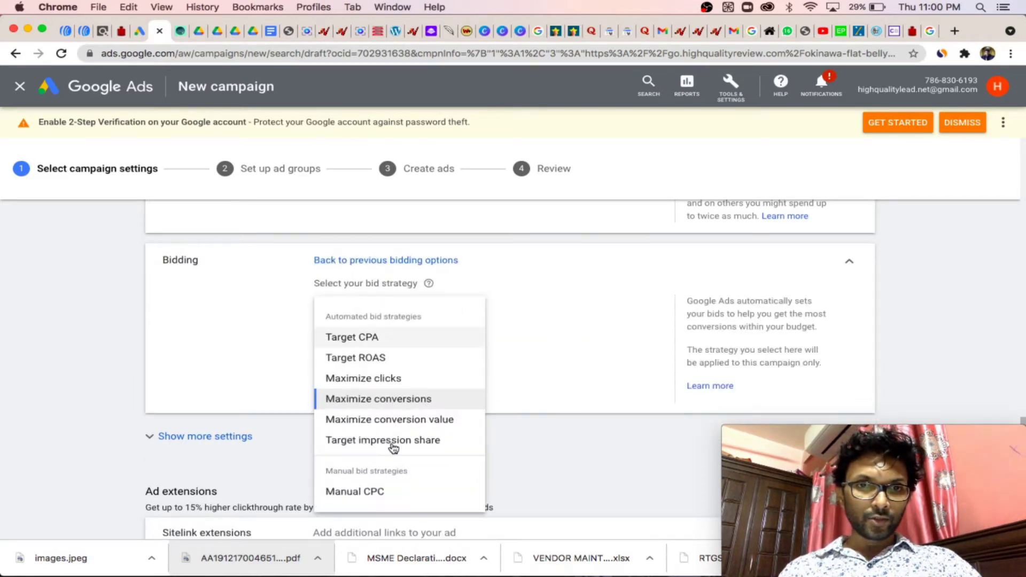
click(355, 490)
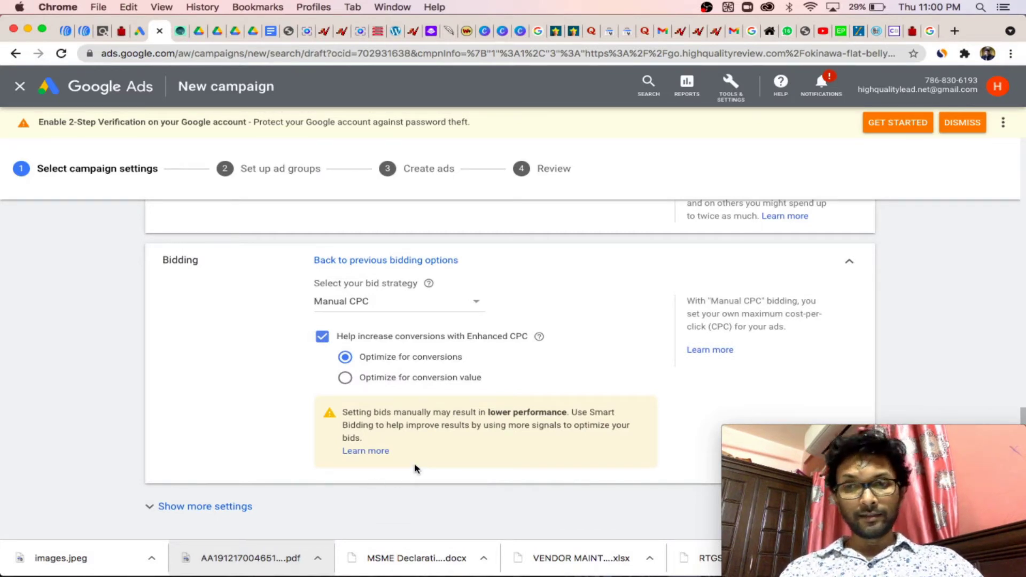
- Review the bidding and ad extension sections without adding any extensions, and save the campaign settings to continue
scroll(415, 468, down, 4)
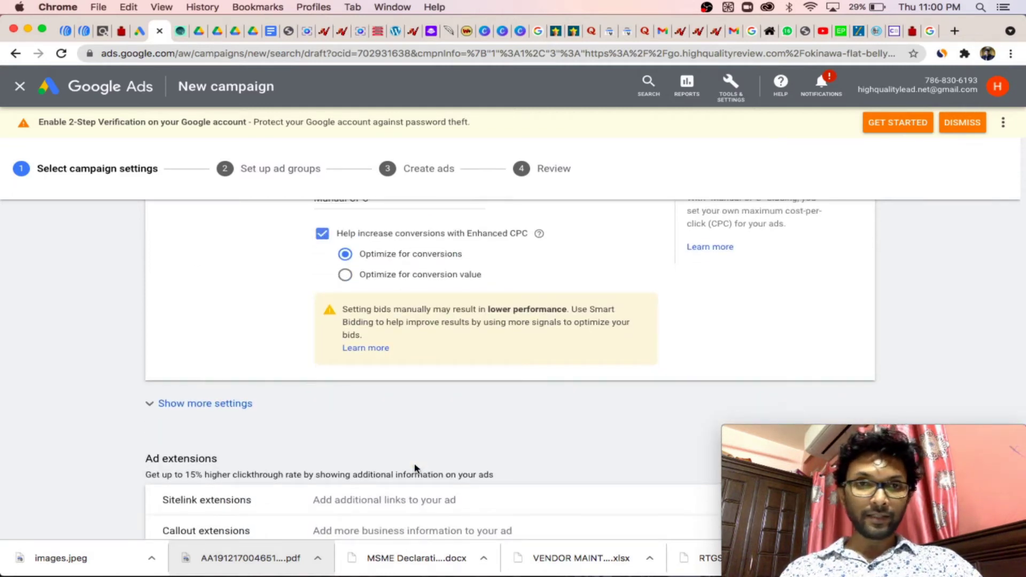
scroll(415, 469, down, 3)
scroll(416, 468, down, 4)
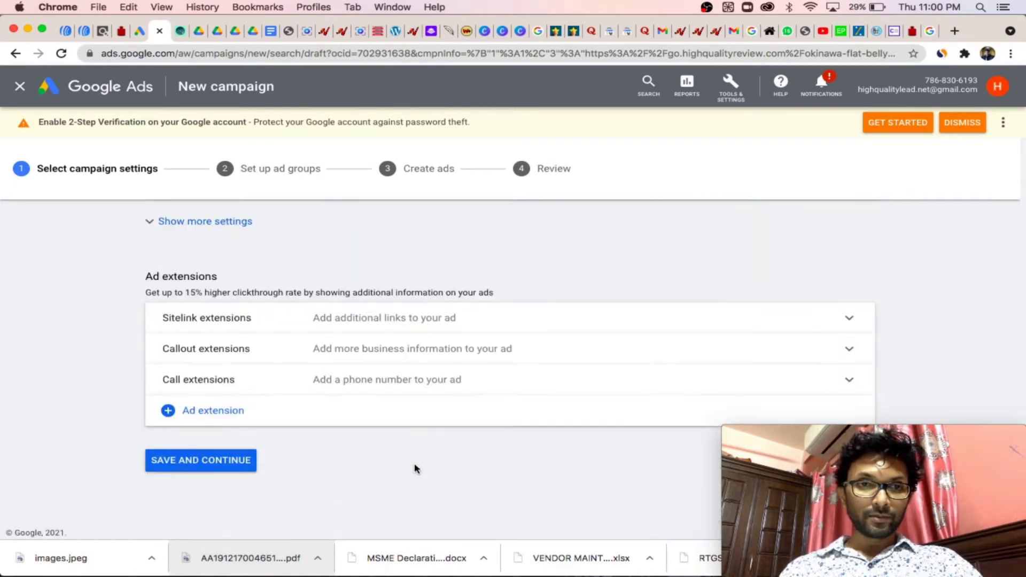
scroll(417, 469, up, 1)
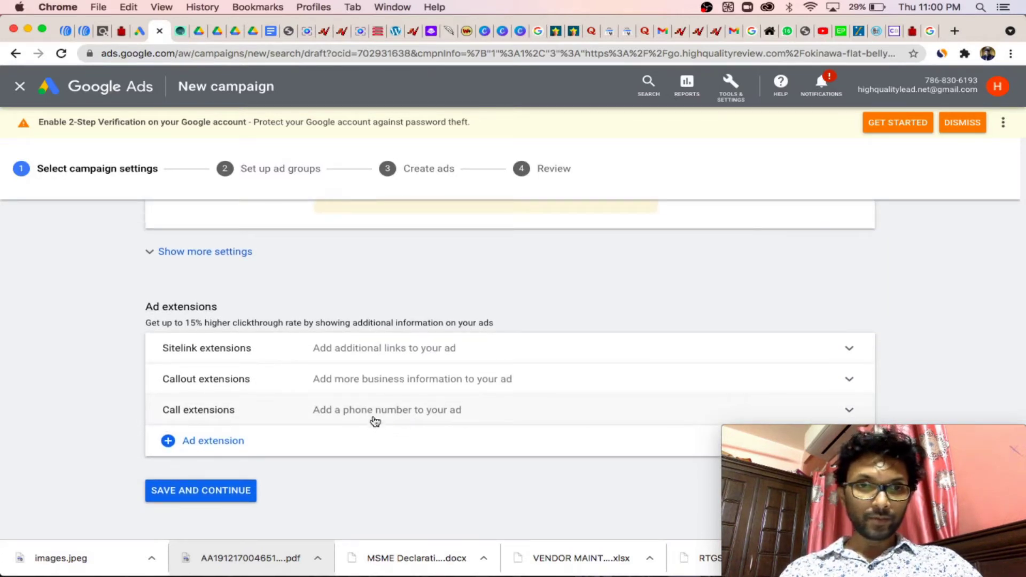
scroll(374, 420, up, 4)
scroll(373, 420, down, 5)
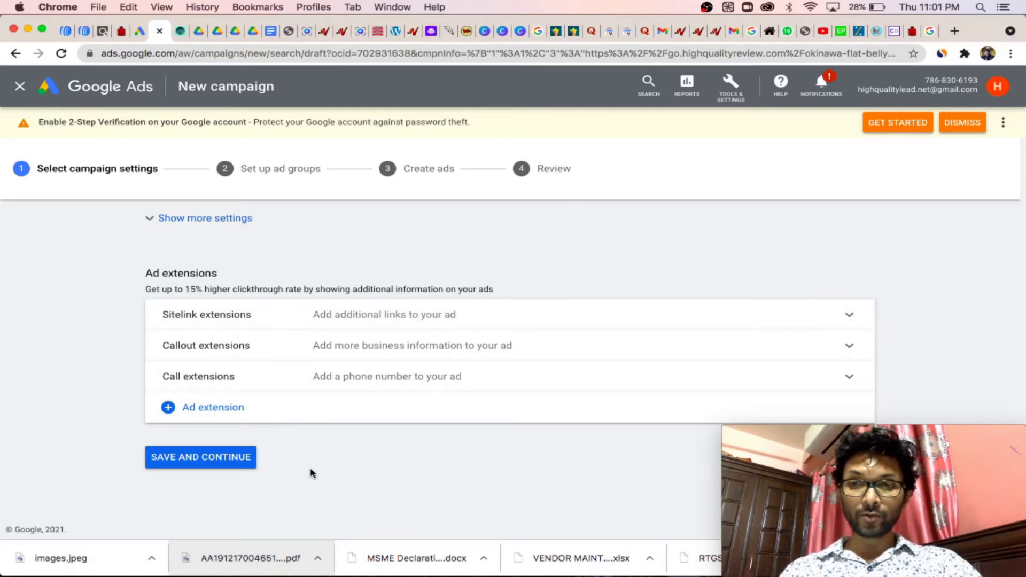
click(180, 460)
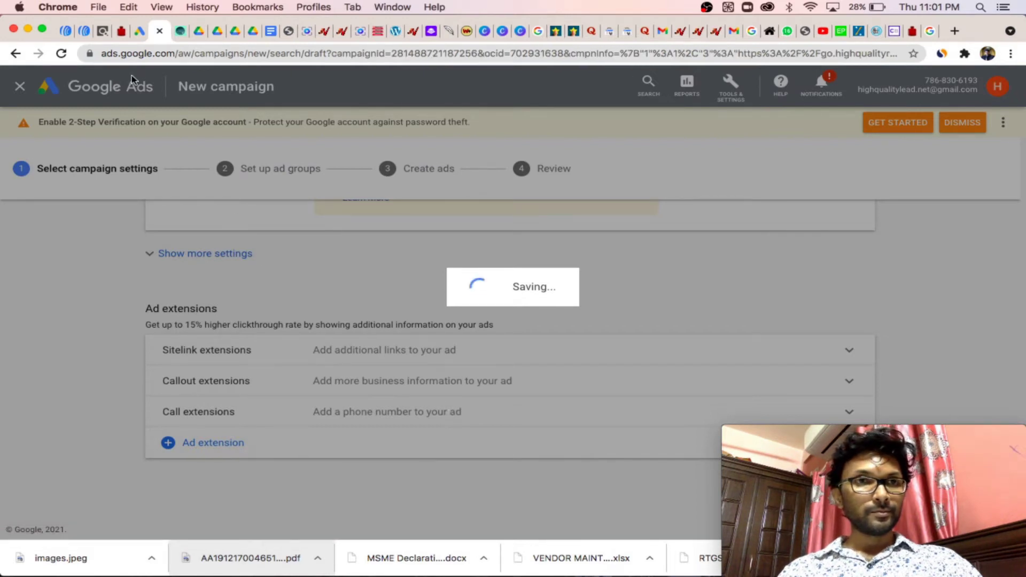
- Start discovering new keywords in the Keyword Planner and replace India with the United States as the target location
click(141, 33)
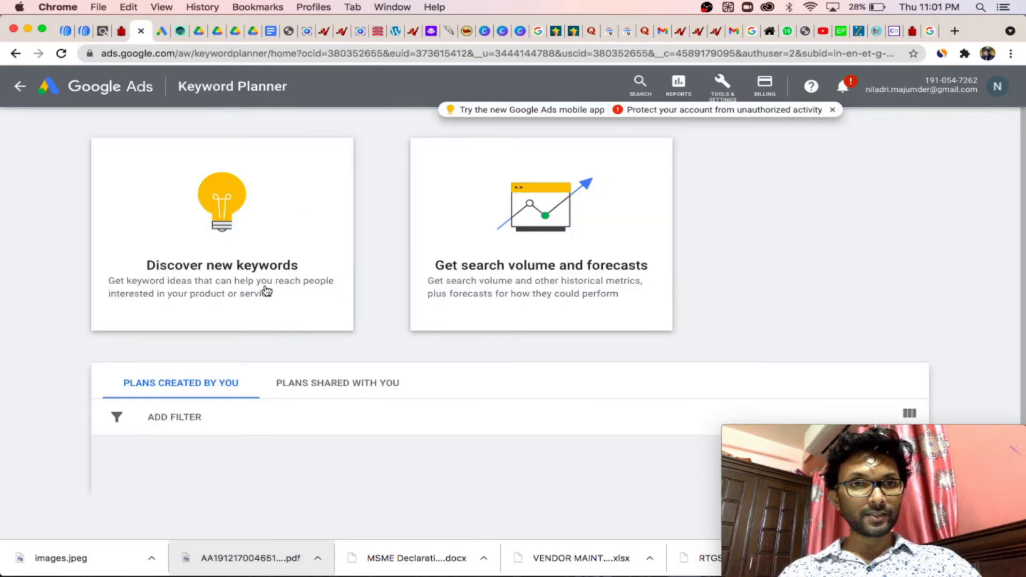
click(221, 223)
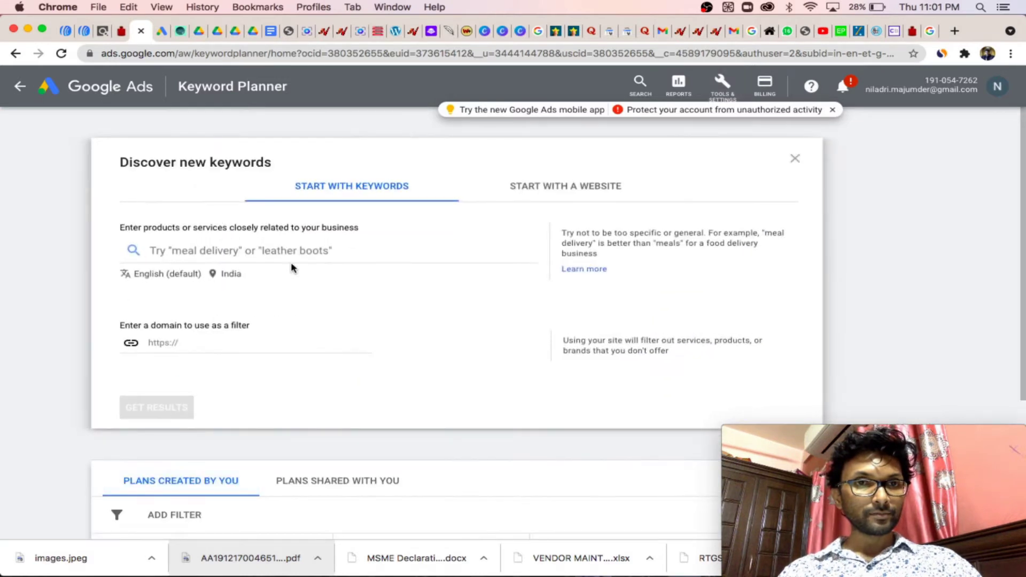
click(229, 275)
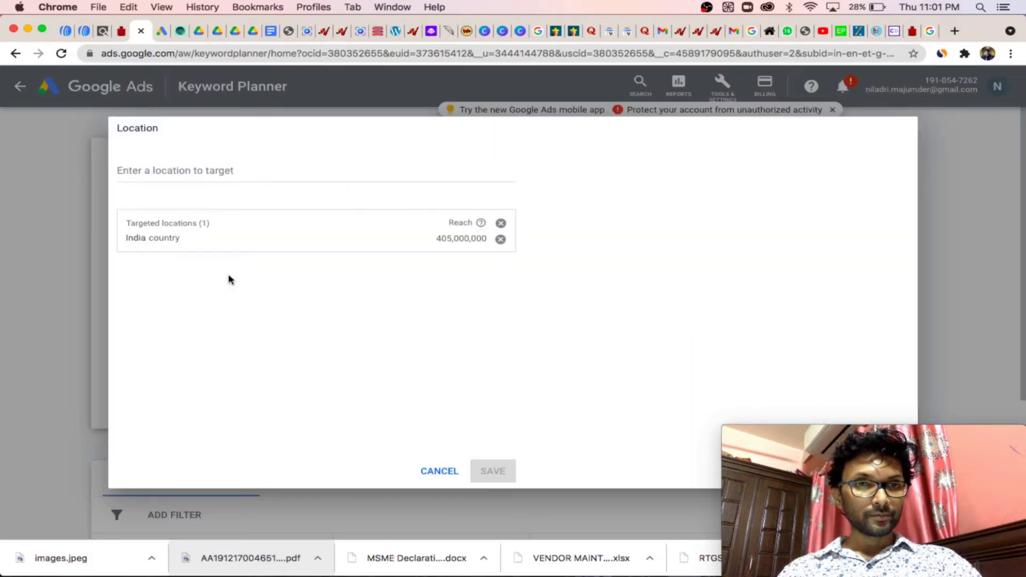
click(500, 239)
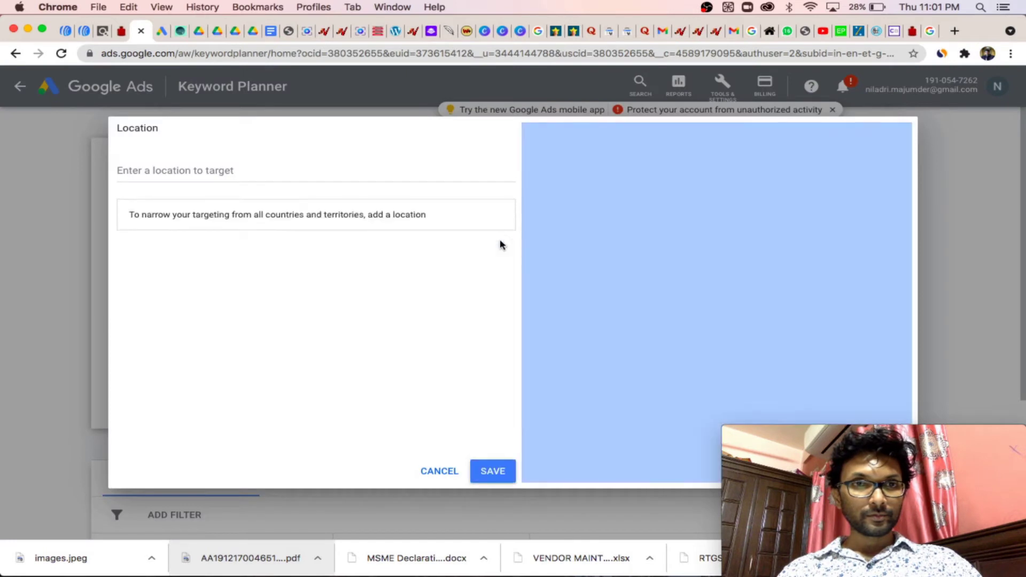
click(230, 169)
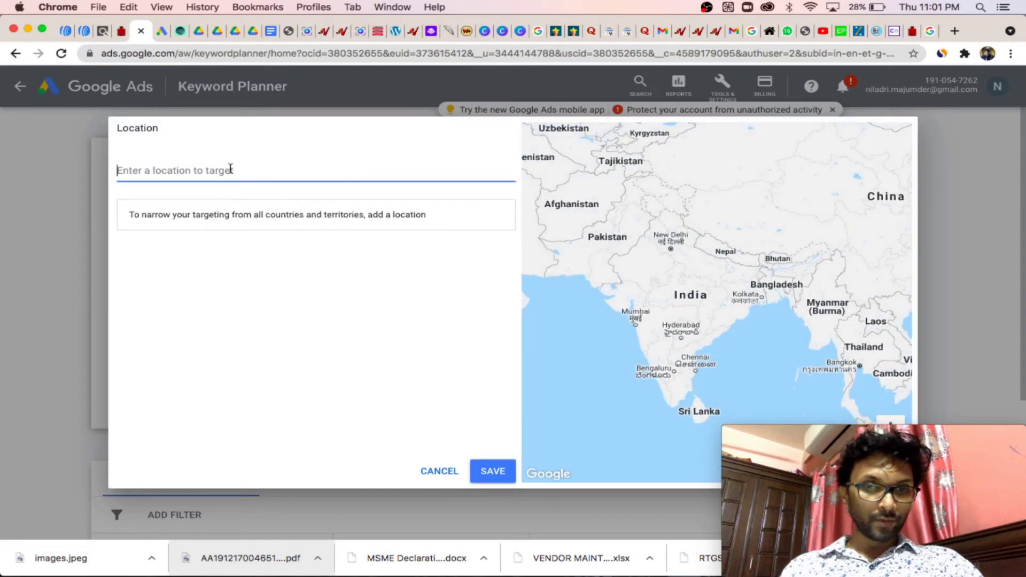
text(us)
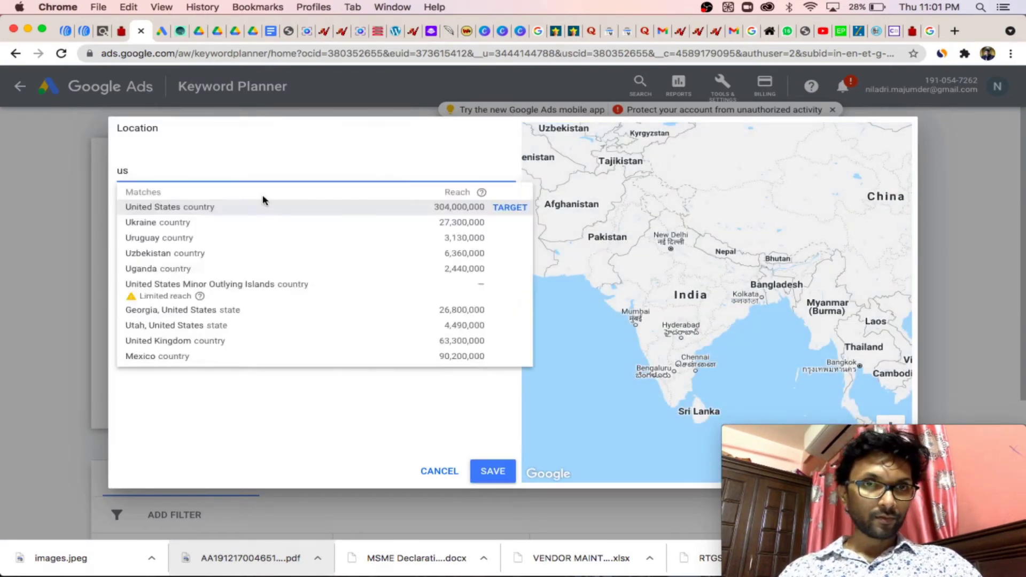
click(497, 208)
click(485, 468)
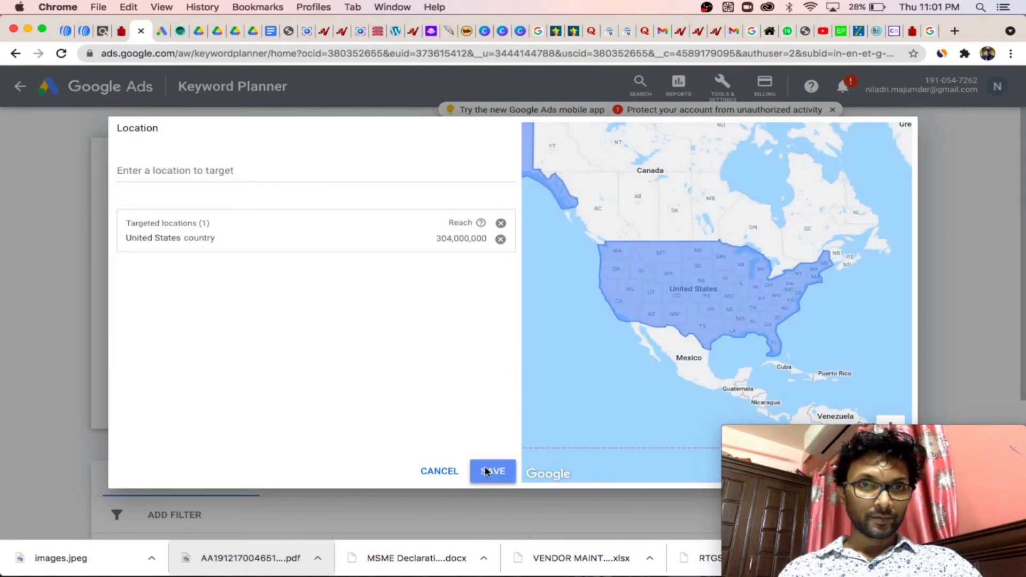
- Check the product name on the landing page and get keyword ideas for "okinawa"
click(188, 251)
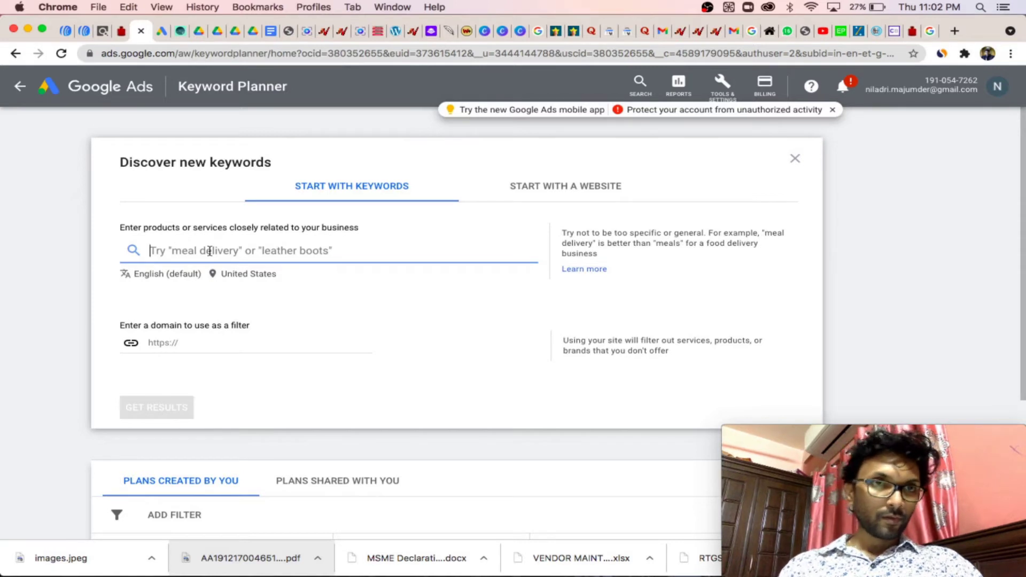
click(84, 30)
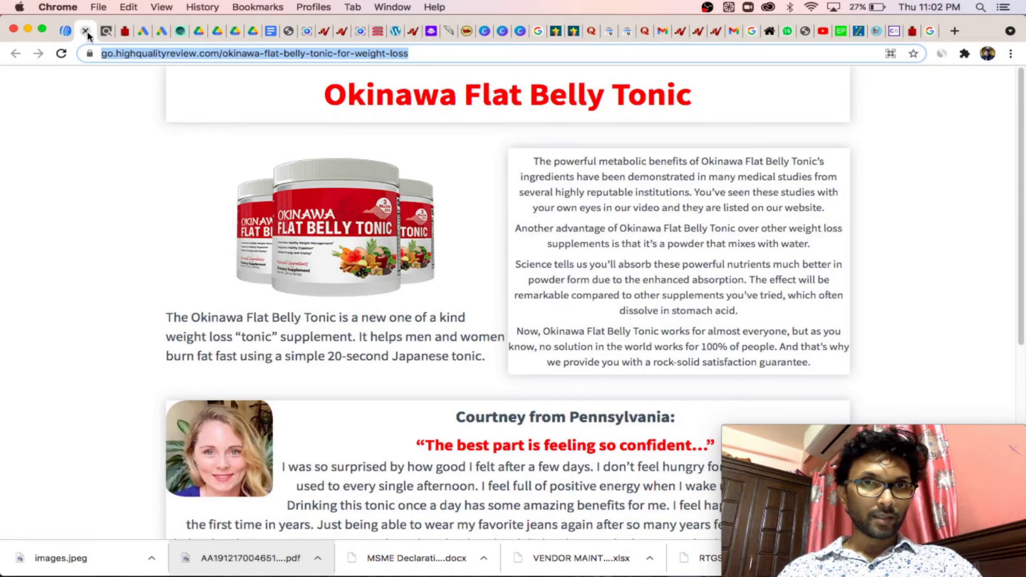
click(141, 32)
text(o)
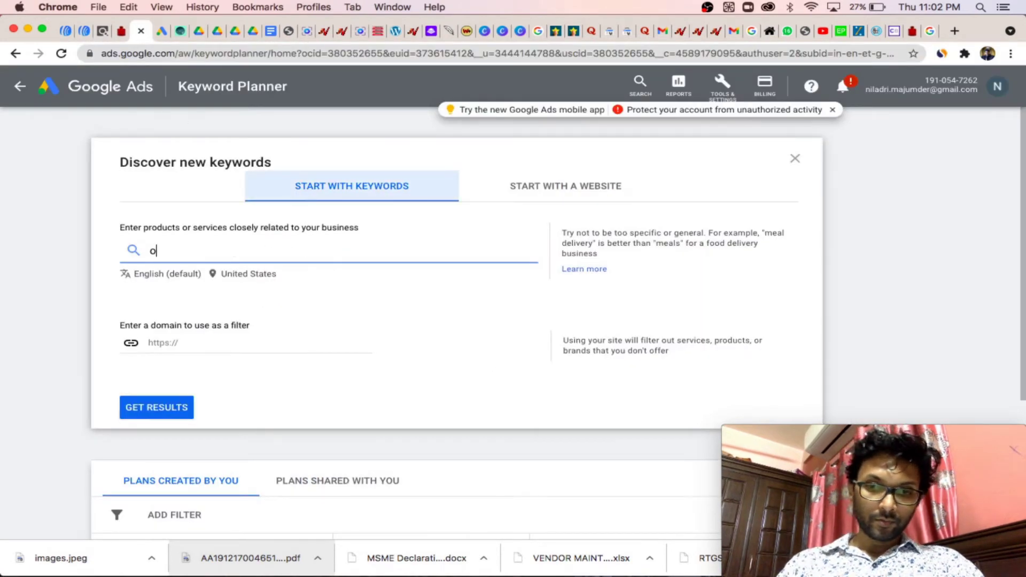
text(kinawa)
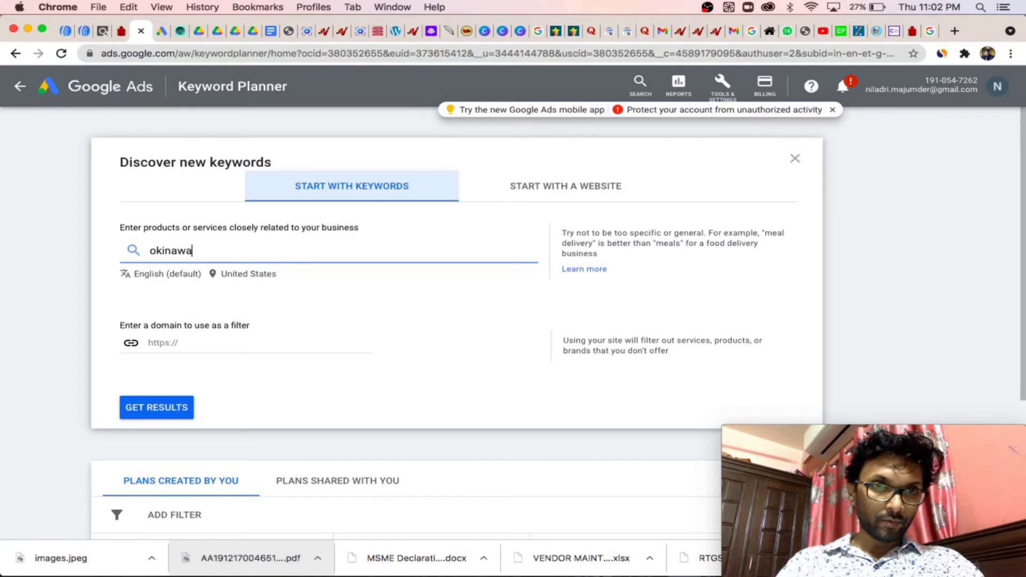
click(136, 408)
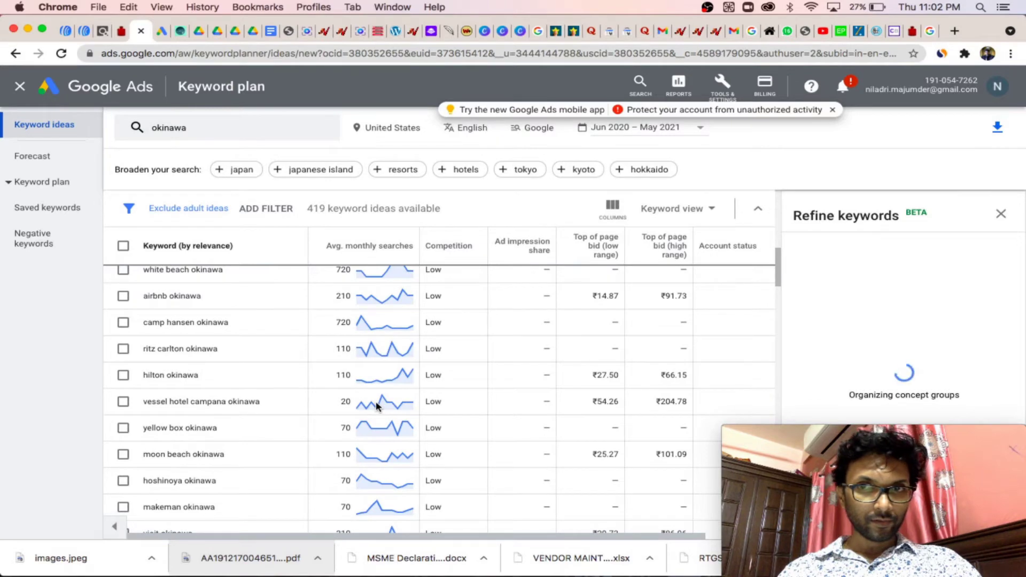
- Examine the keyword ideas for "okinawa", comparing their relevance, monthly searches, competition and bid ranges
scroll(390, 402, down, 3)
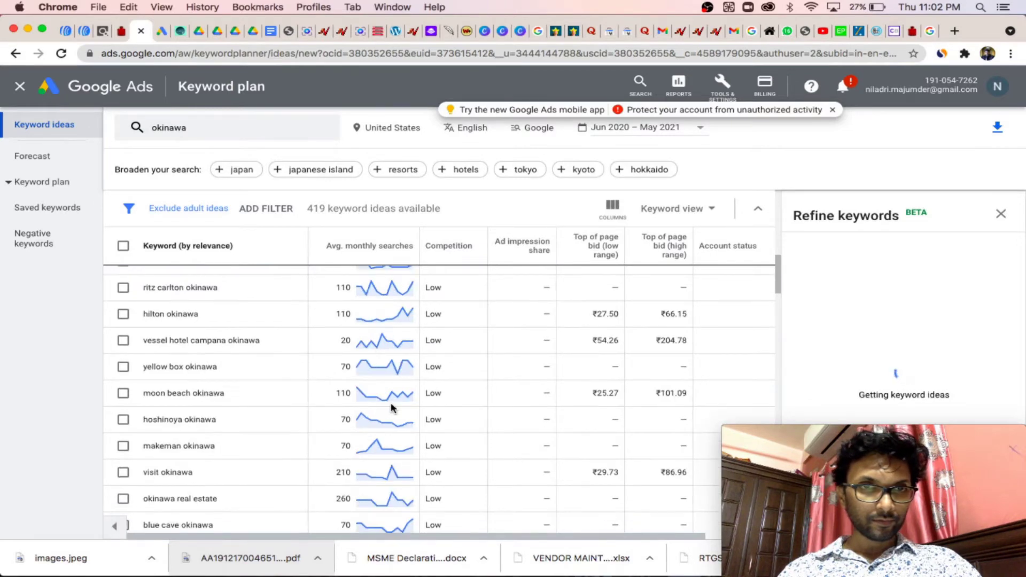
scroll(390, 403, up, 7)
scroll(391, 408, up, 3)
scroll(391, 407, up, 2)
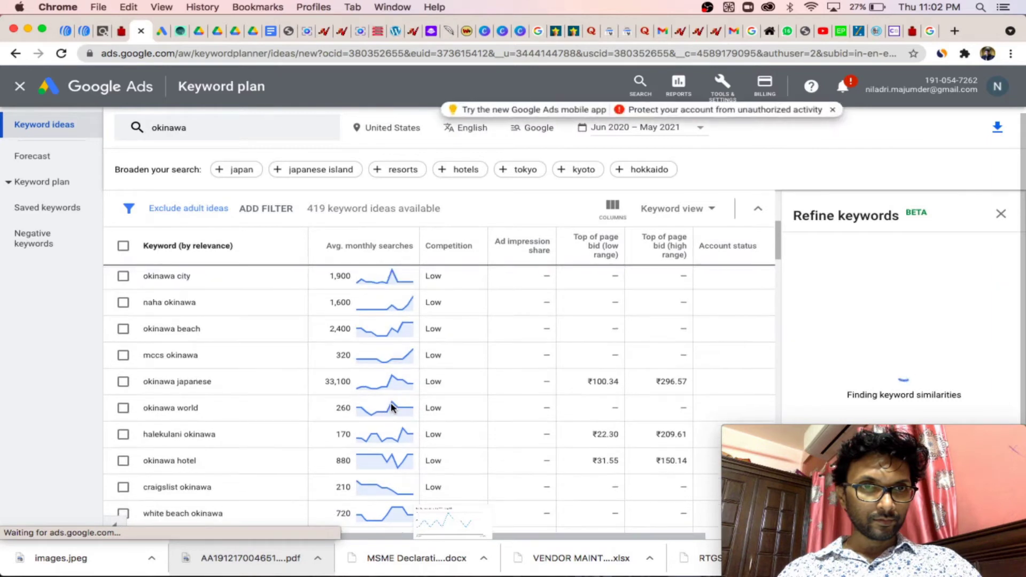
scroll(392, 408, up, 1)
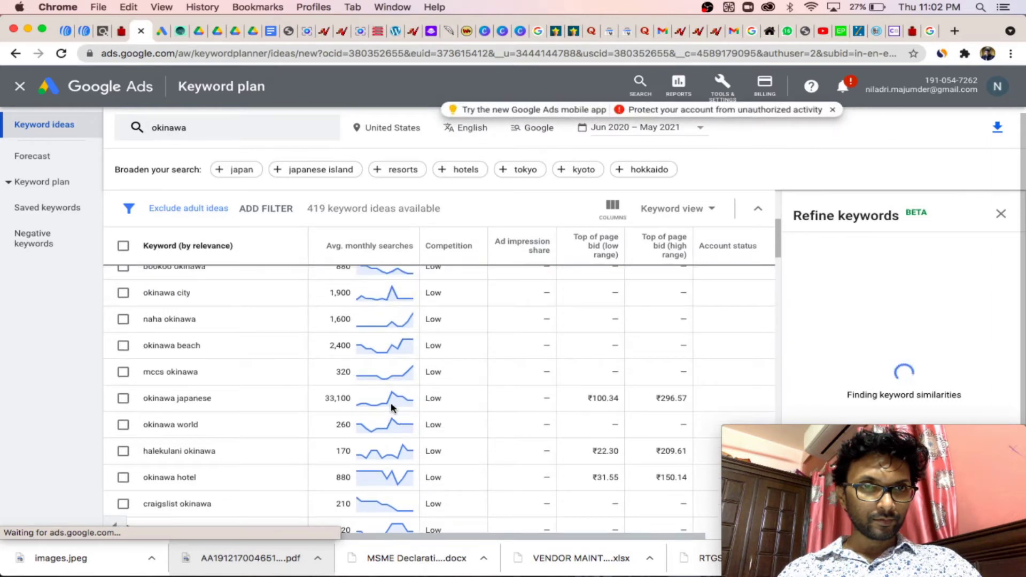
scroll(279, 323, up, 2)
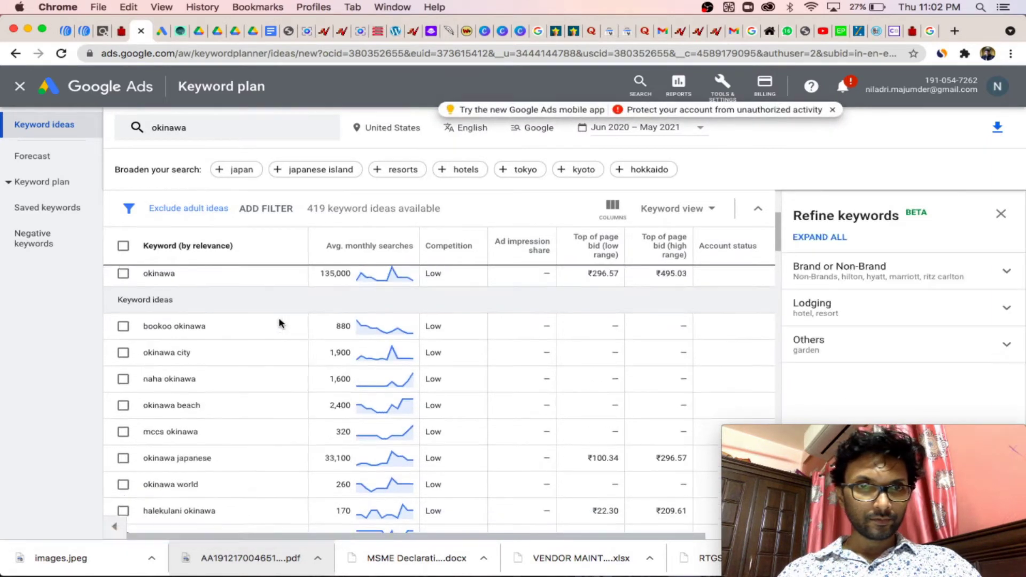
scroll(279, 324, up, 2)
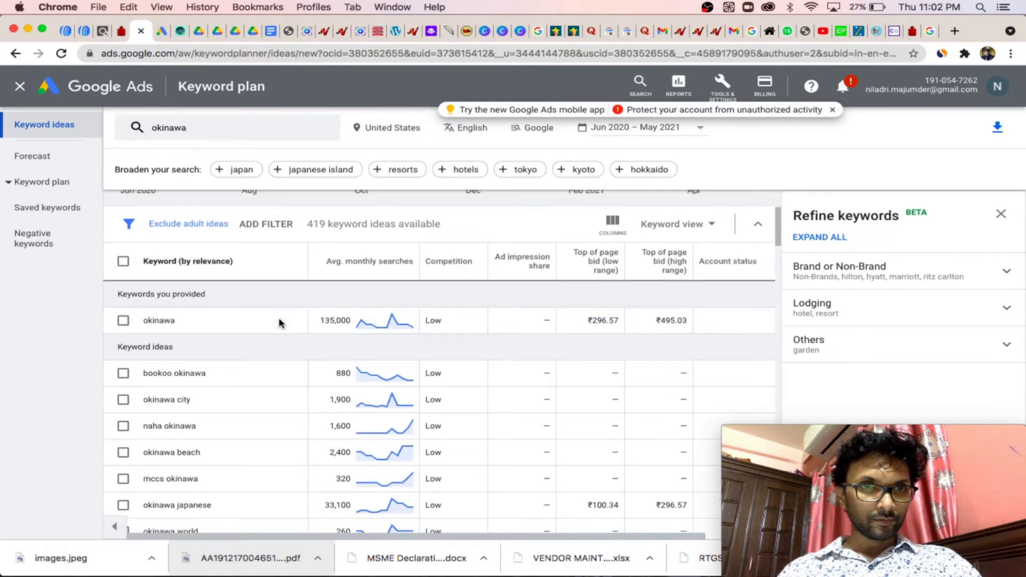
scroll(279, 323, up, 2)
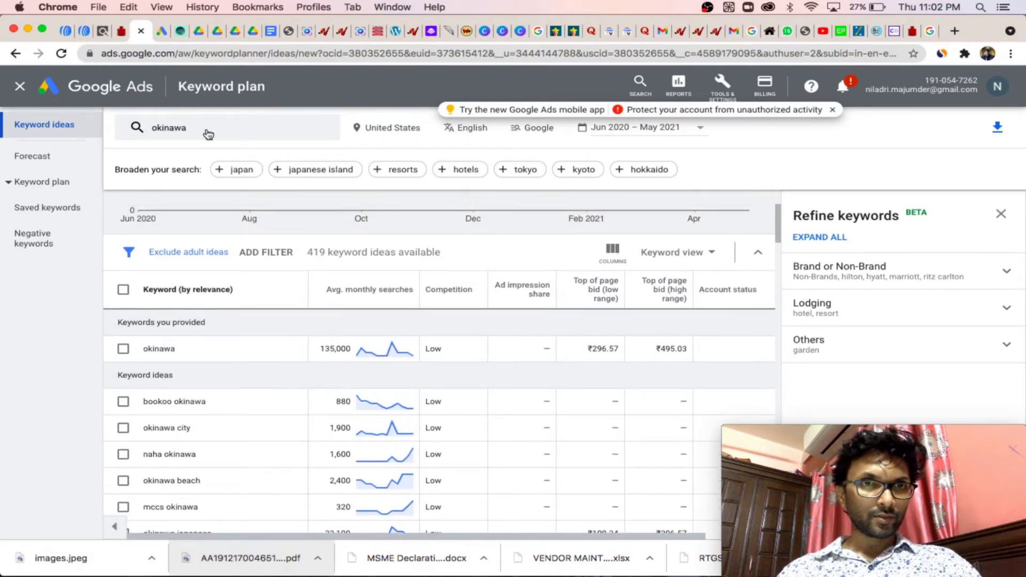
- Replace the search keyword with "okinawa flat belly", get the results and review the keyword ideas with their search volumes and bids
click(187, 131)
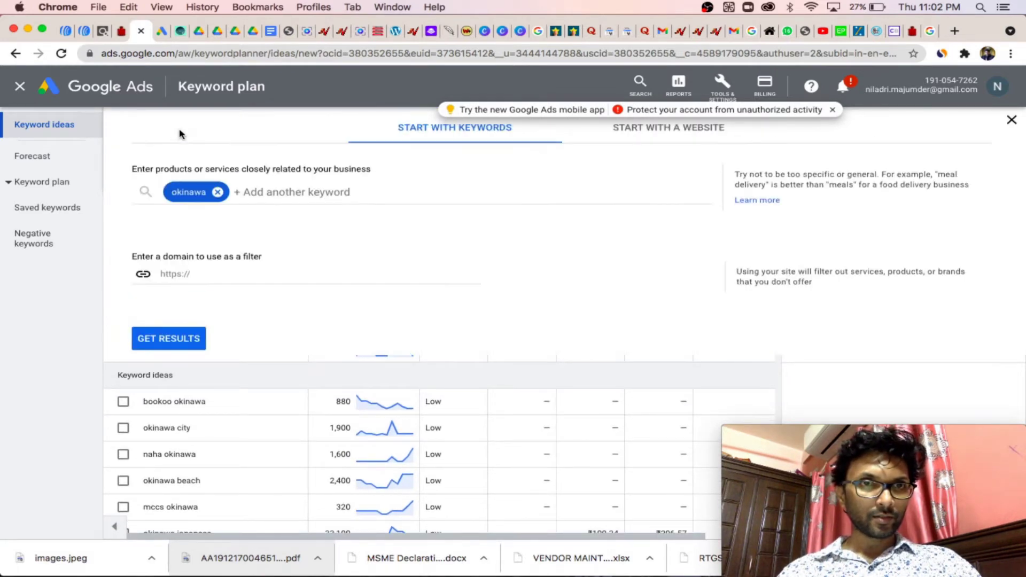
click(190, 192)
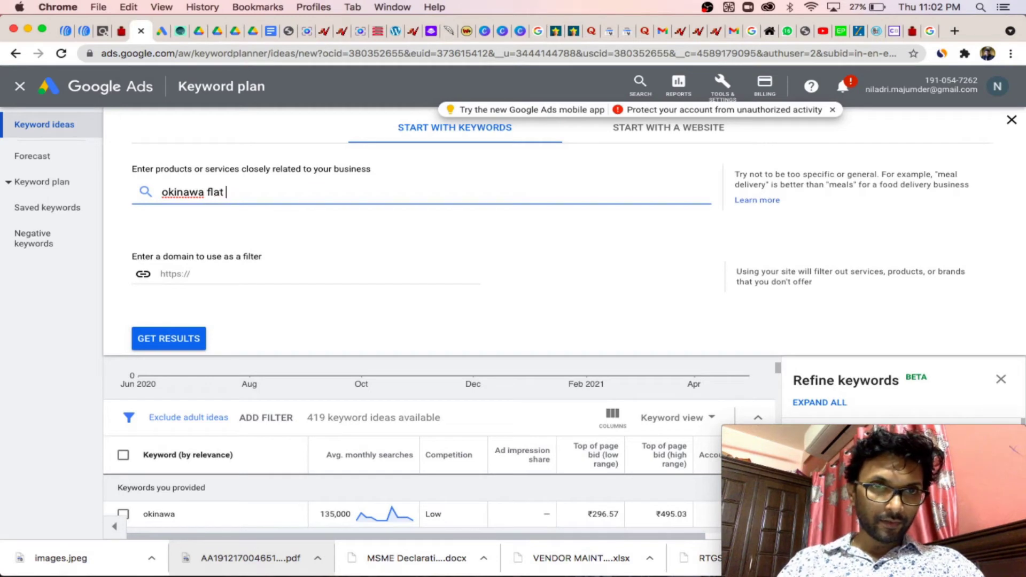
text(flat bell)
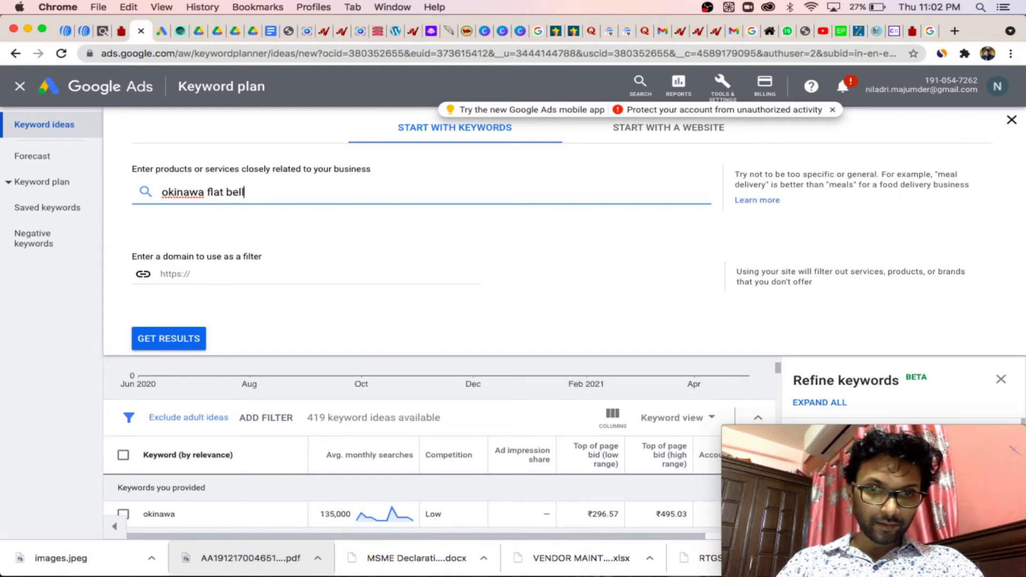
text(y)
click(166, 340)
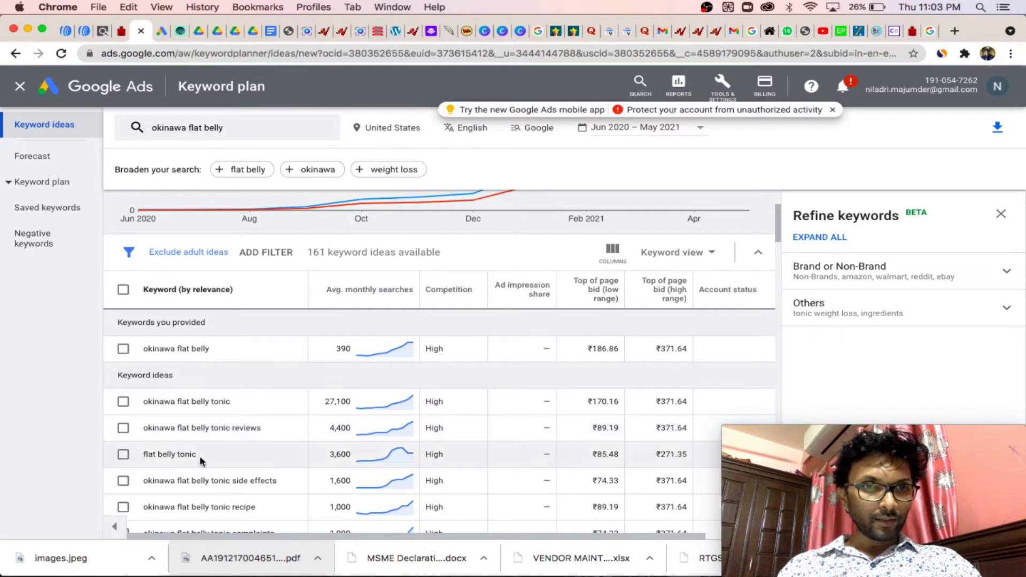
scroll(198, 455, down, 1)
scroll(203, 460, down, 1)
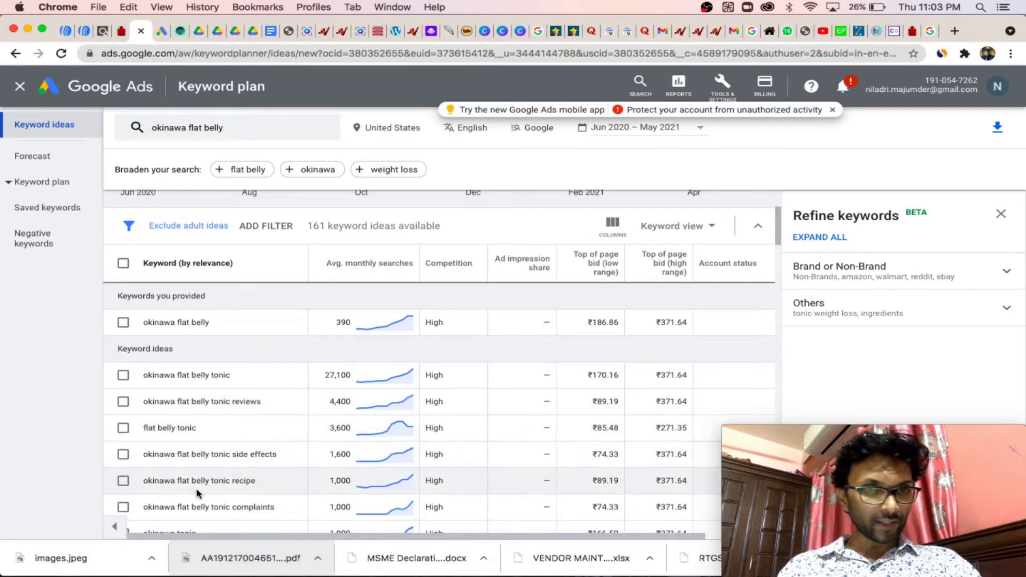
scroll(243, 473, down, 1)
scroll(243, 471, down, 3)
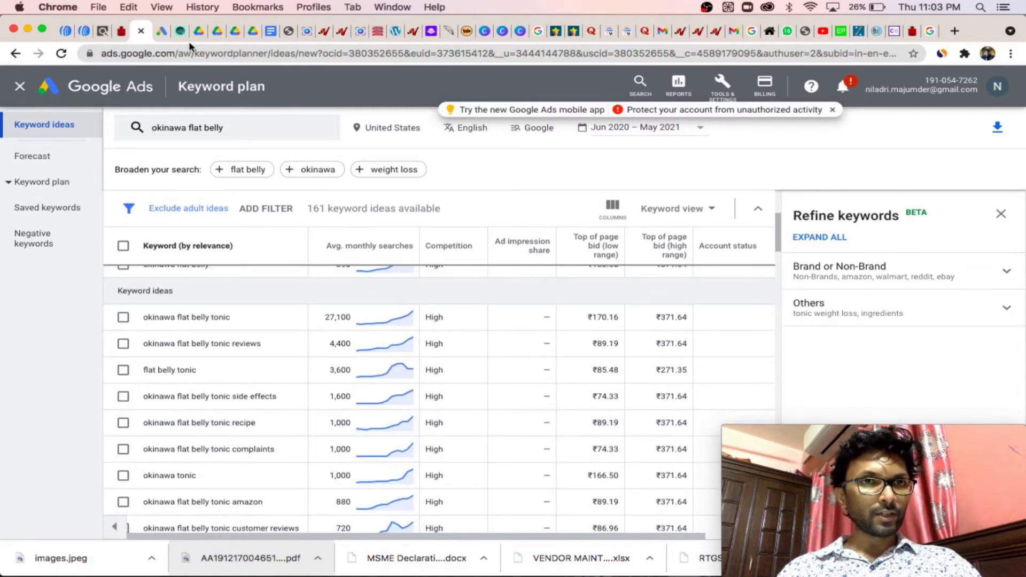
- Return to the new campaign's ad group setup, rename the ad group to "Ad group" and set its default bid to ₹40
click(158, 31)
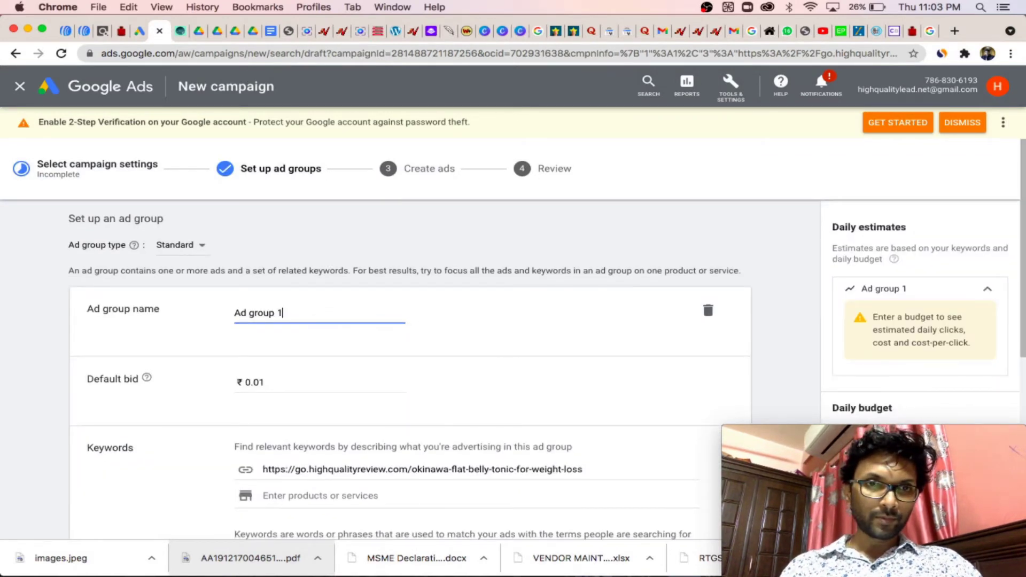
scroll(410, 369, down, 3)
scroll(338, 337, up, 3)
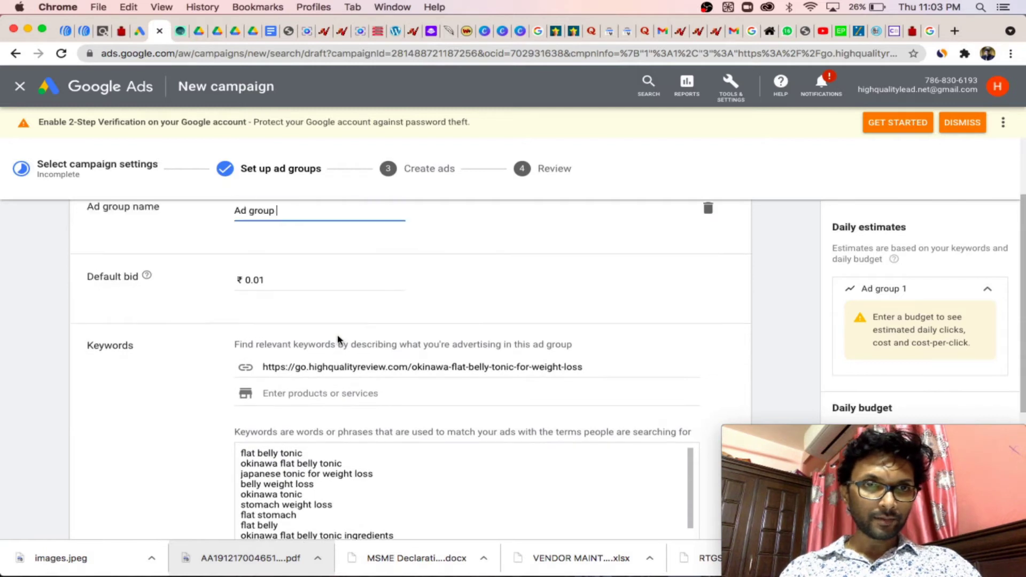
key(BackSpace)
click(273, 395)
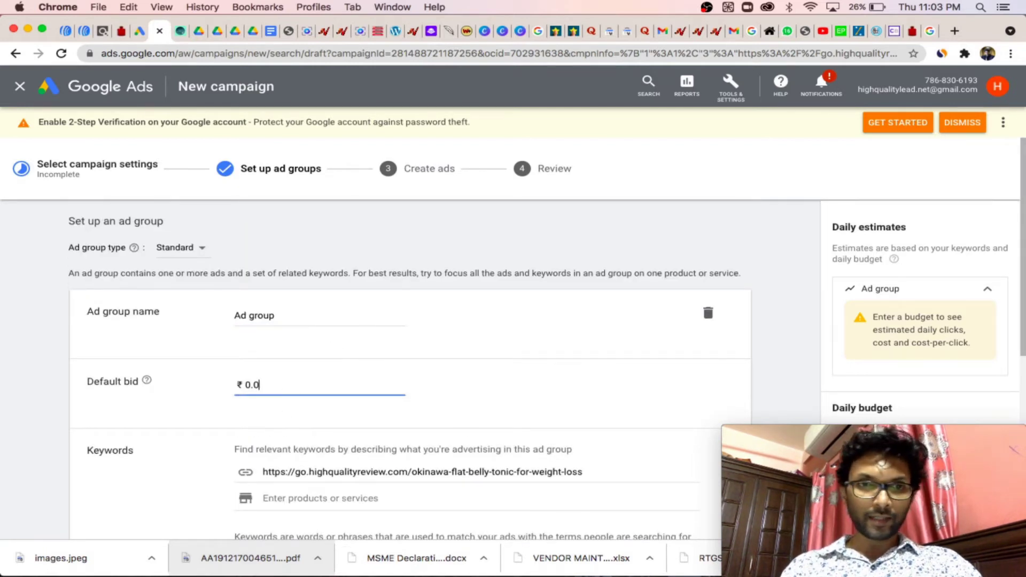
key(BackSpace)
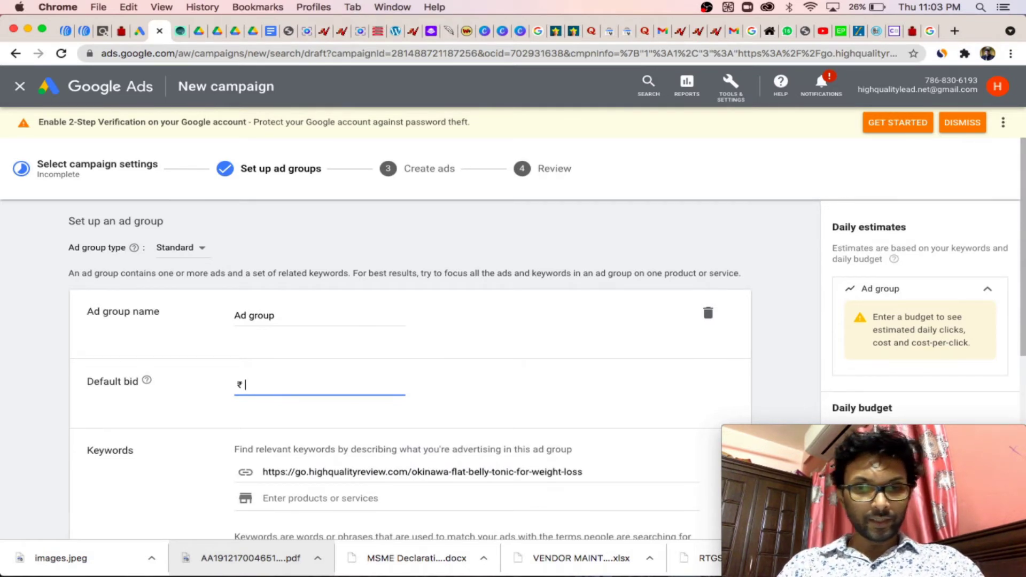
text(40)
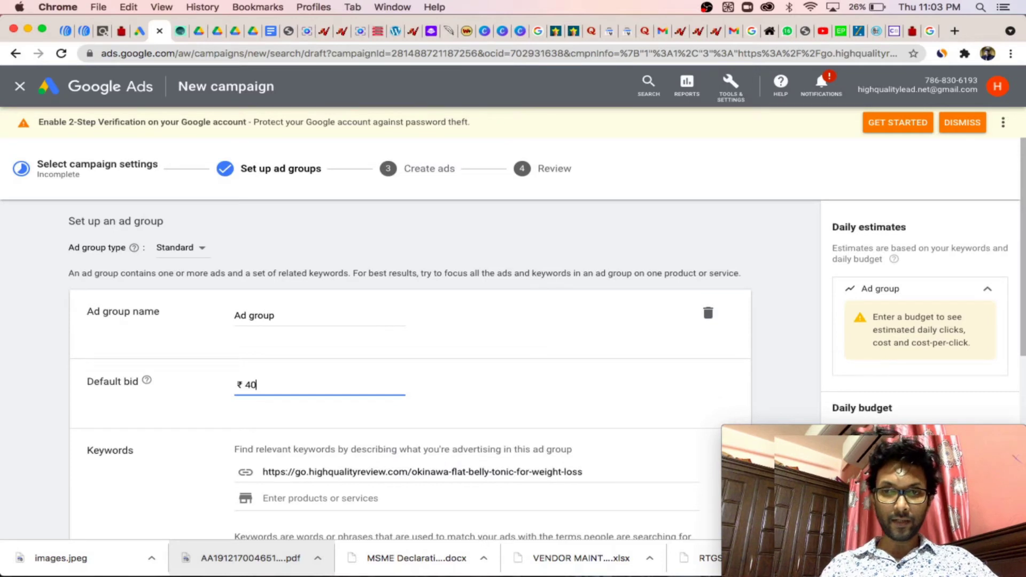
- Remove all the suggested keywords from the ad group's keyword list
scroll(286, 411, down, 1)
scroll(297, 400, down, 10)
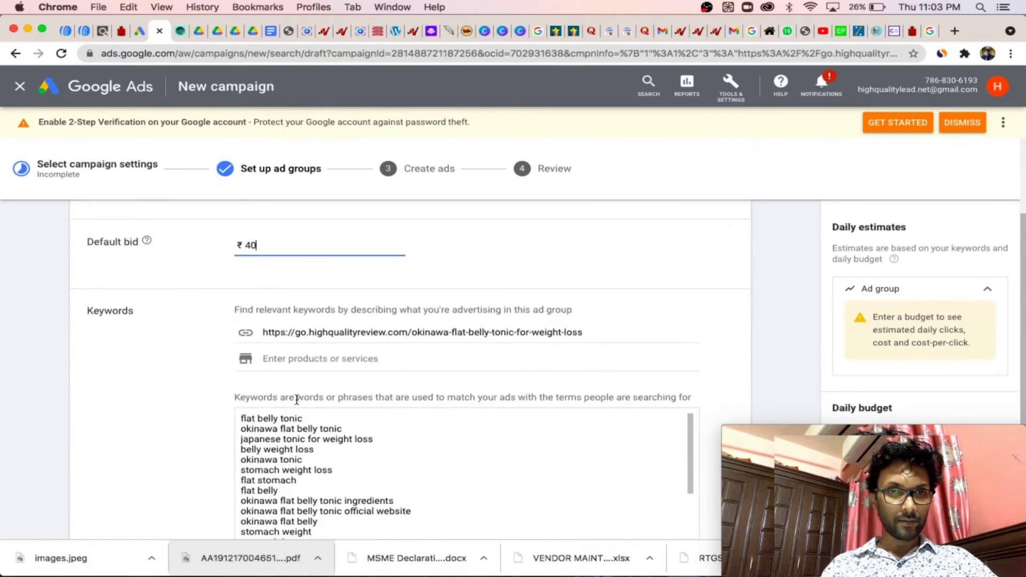
scroll(547, 471, down, 3)
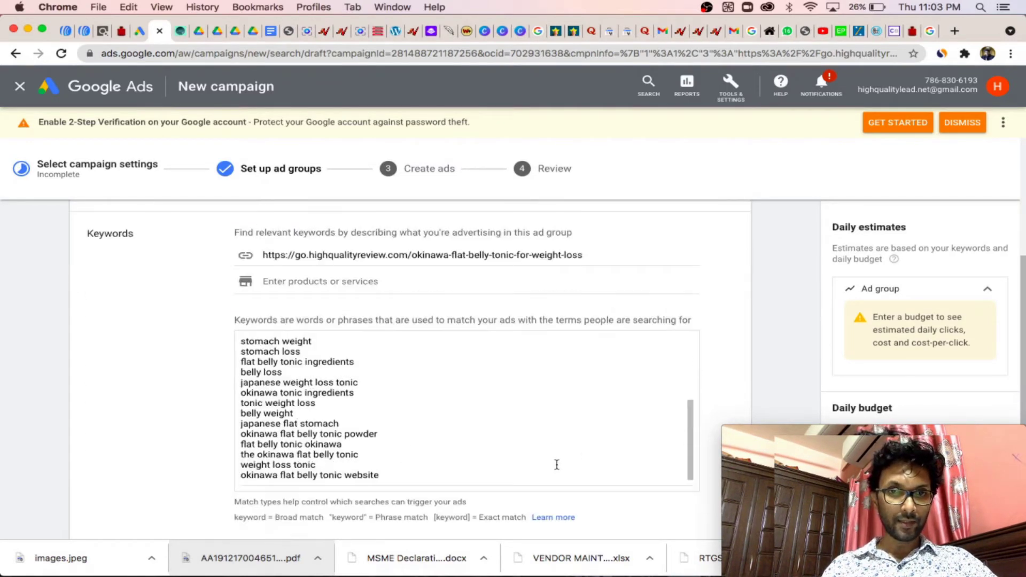
click(390, 475)
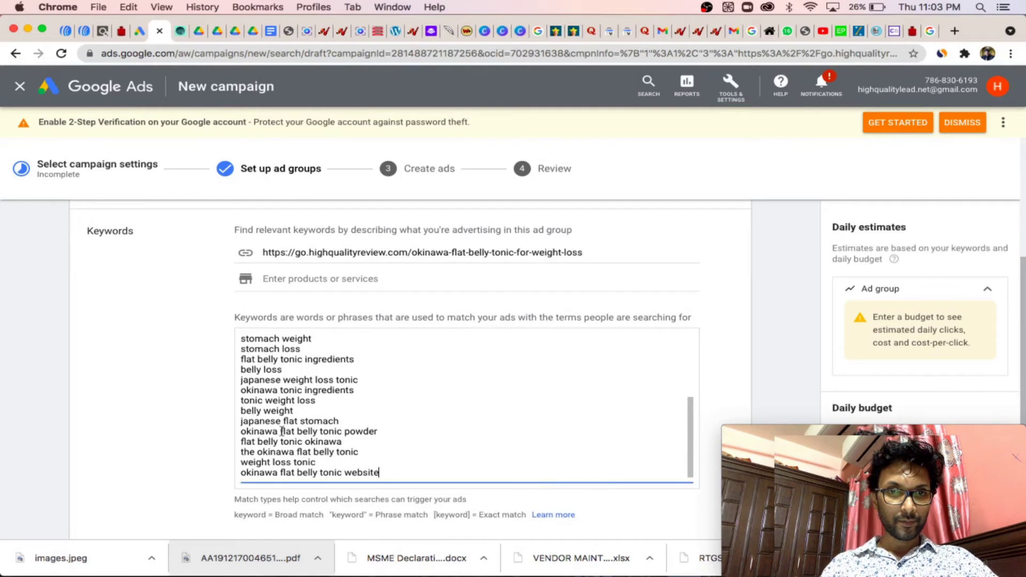
drag(236, 381, 188, 314)
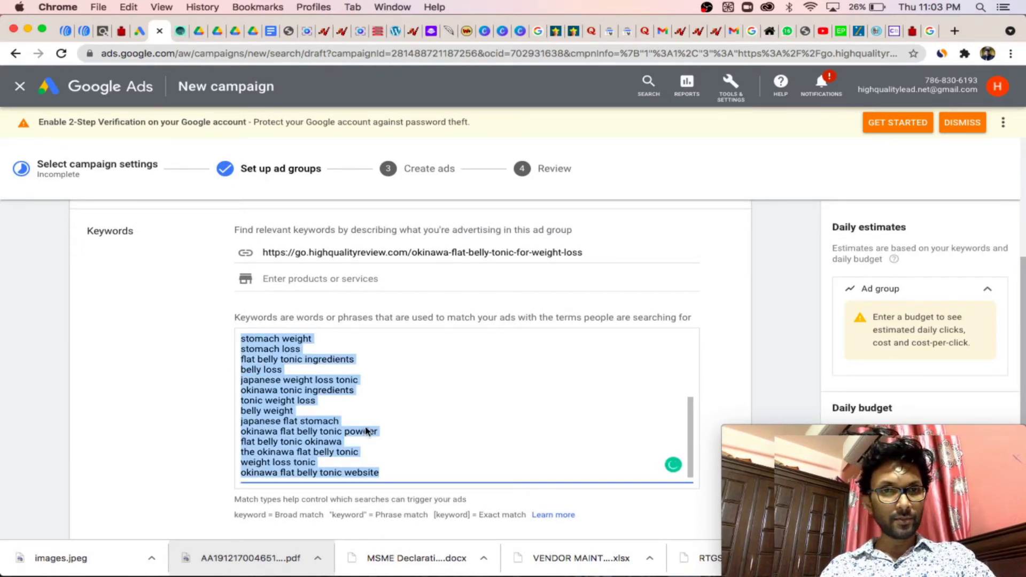
text(flat belly tonic okinawa flat belly tonic japanese tonic for weight loss belly weight loss okinawa tonic stomach weight loss flat stomach flat belly)
drag(335, 431, 203, 332)
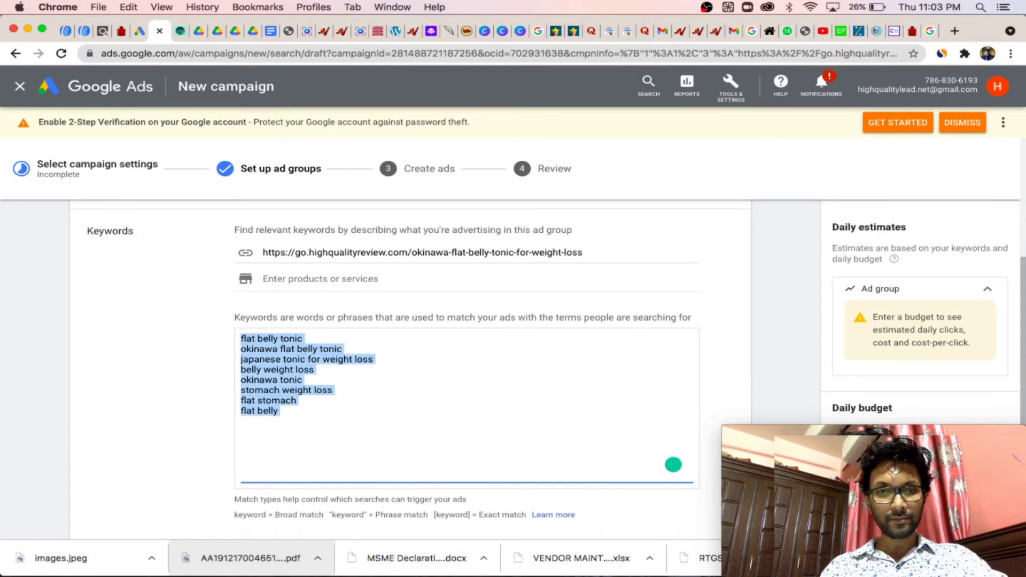
key(cmd+x)
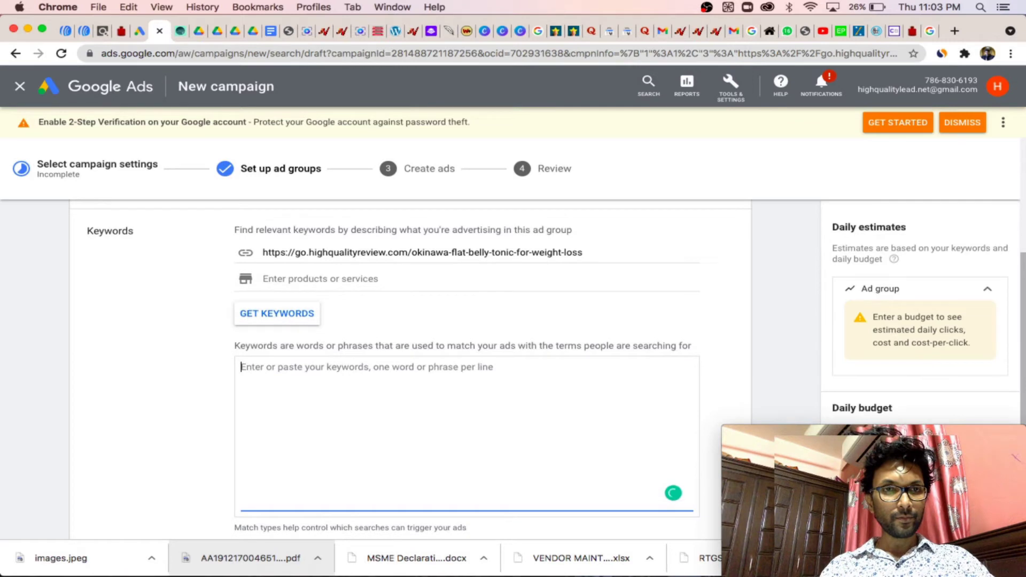
- Copy the keyword "okinawa flat belly tonic" from the keyword plan into the new campaign's ad group keyword list
click(139, 31)
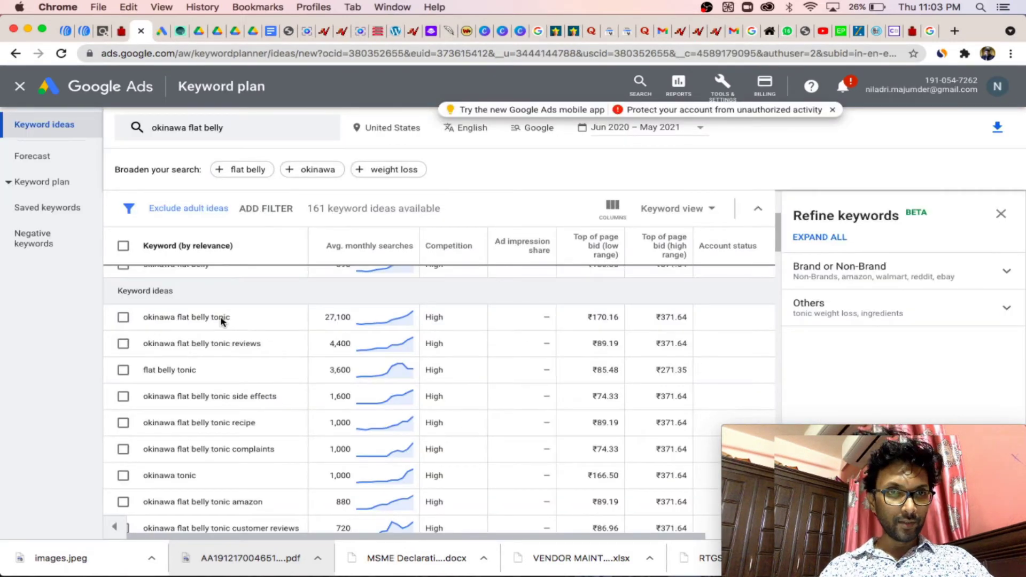
triple_click(181, 314)
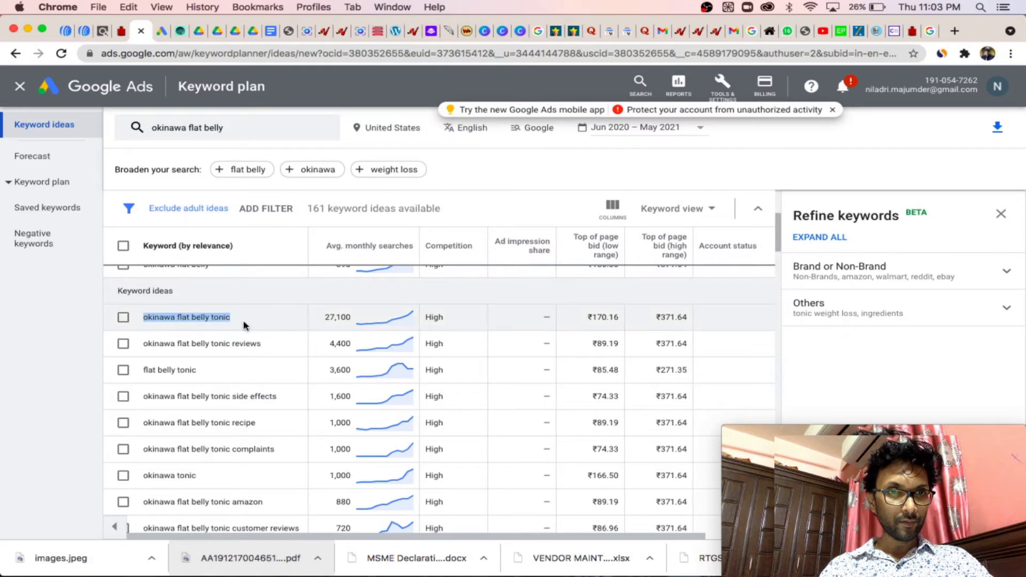
key(super+c)
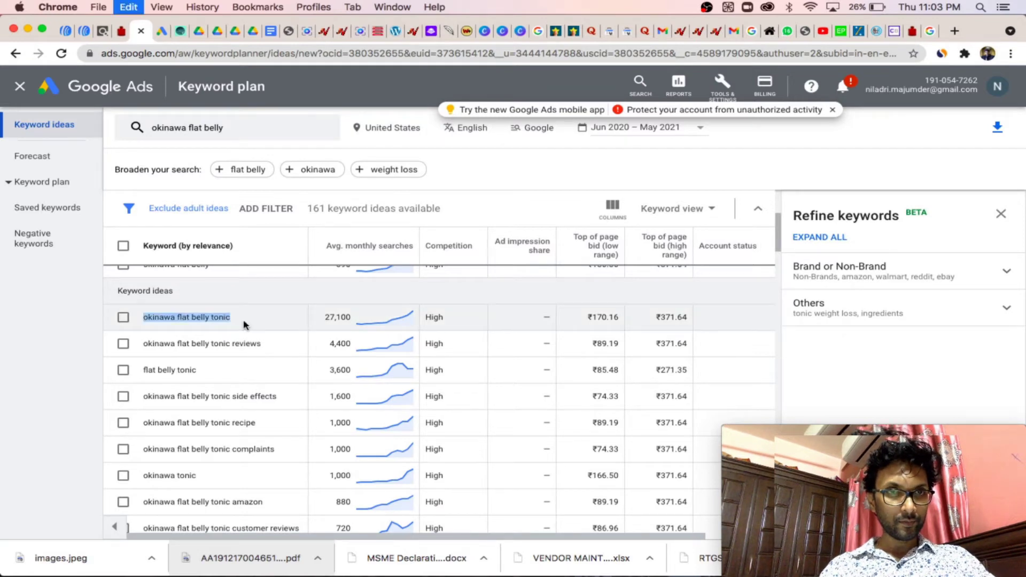
click(162, 32)
key(super+v)
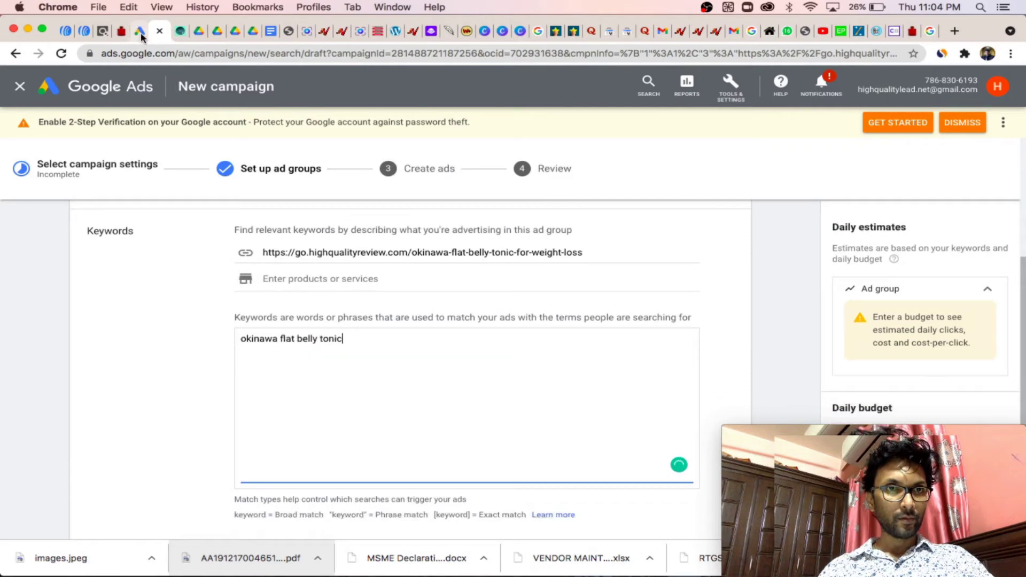
- Add "okinawa flat belly tonic reviews" from the keyword plan as the second line of the ad group's keyword list
click(140, 32)
click(253, 347)
drag(262, 344, 151, 343)
key(super+c)
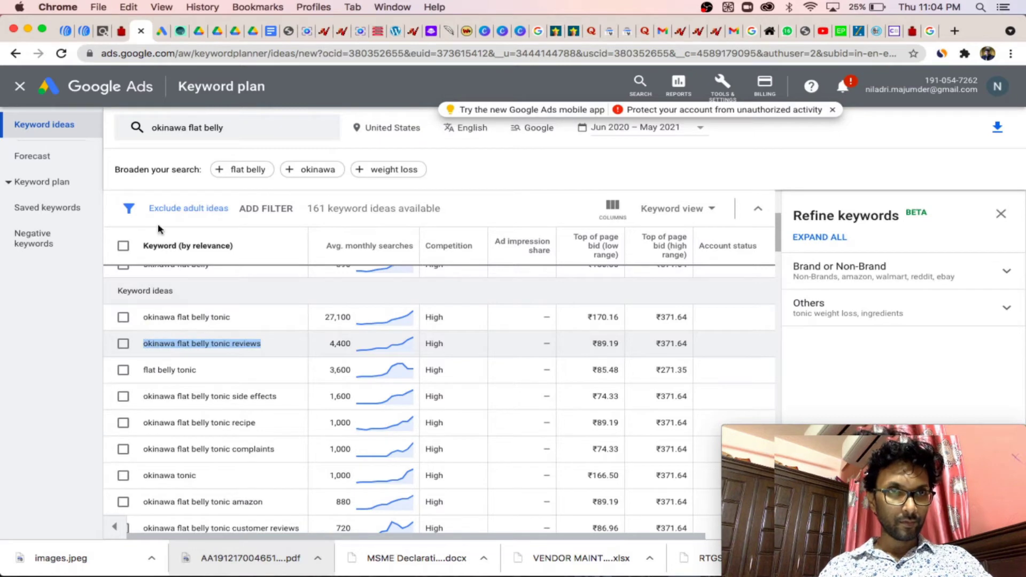
click(160, 31)
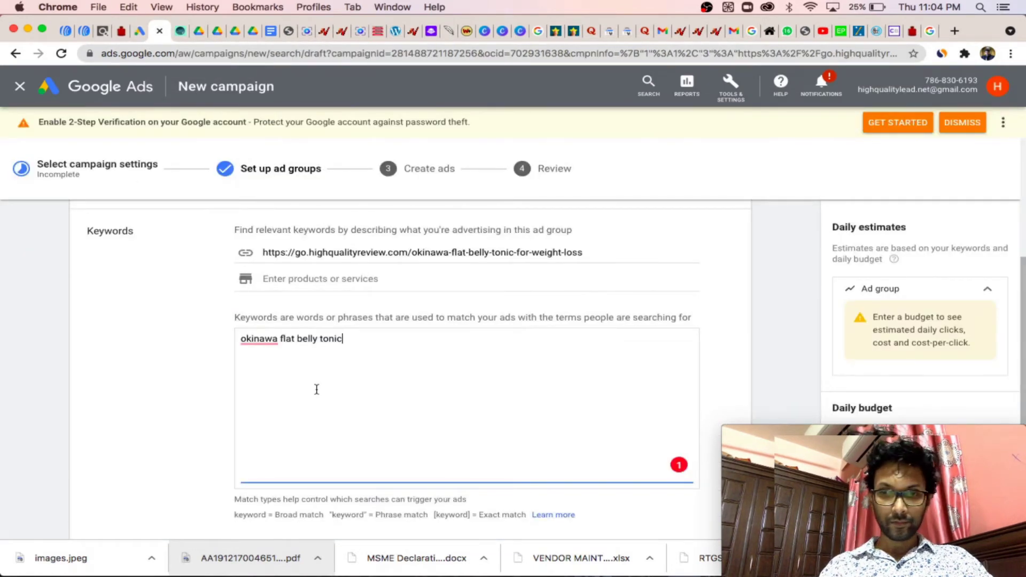
key(super+v)
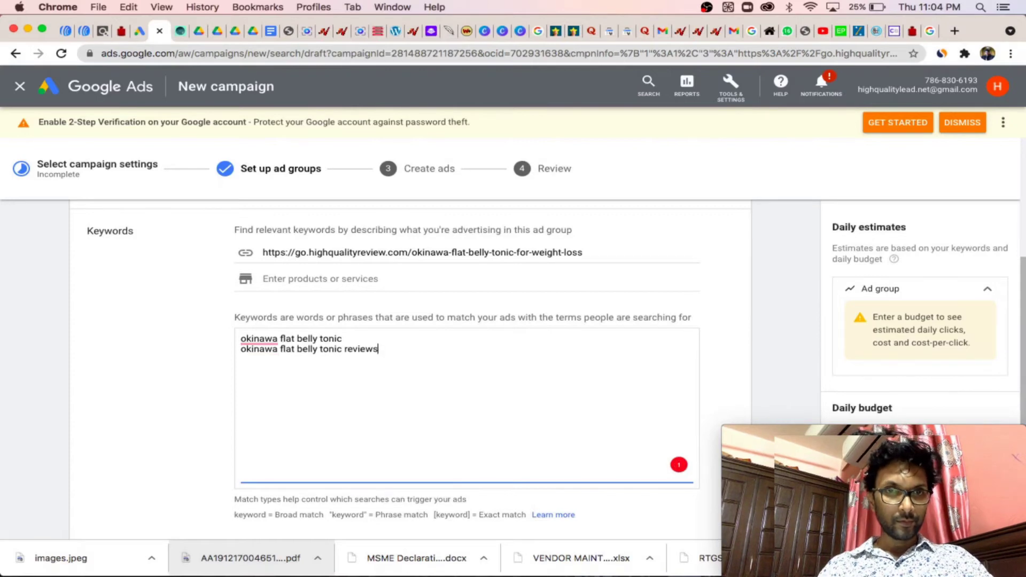
- Add "okinawa flat belly tonic customer reviews" from the keyword plan as the third line of the ad group's keyword list
click(140, 32)
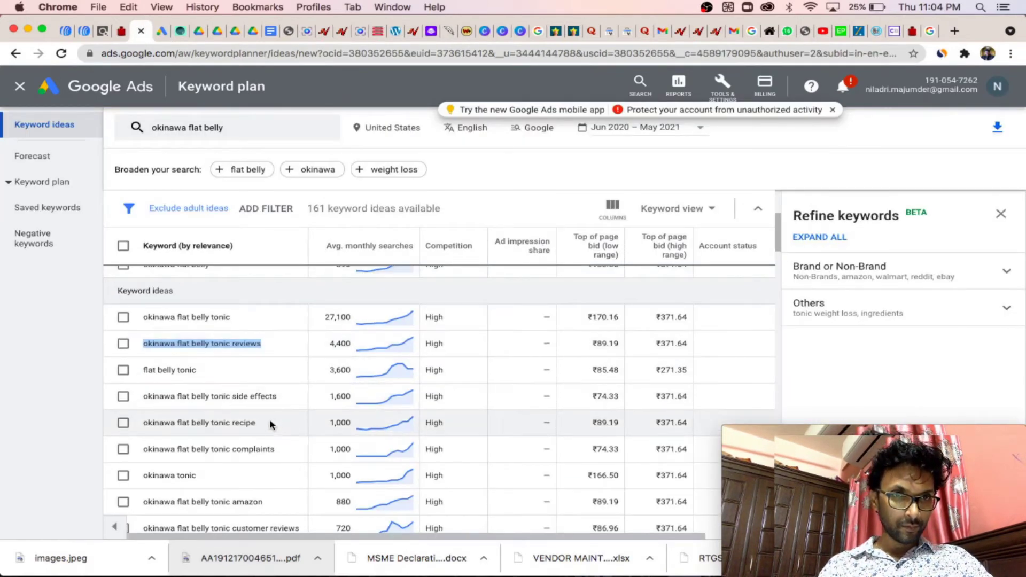
scroll(266, 432, down, 4)
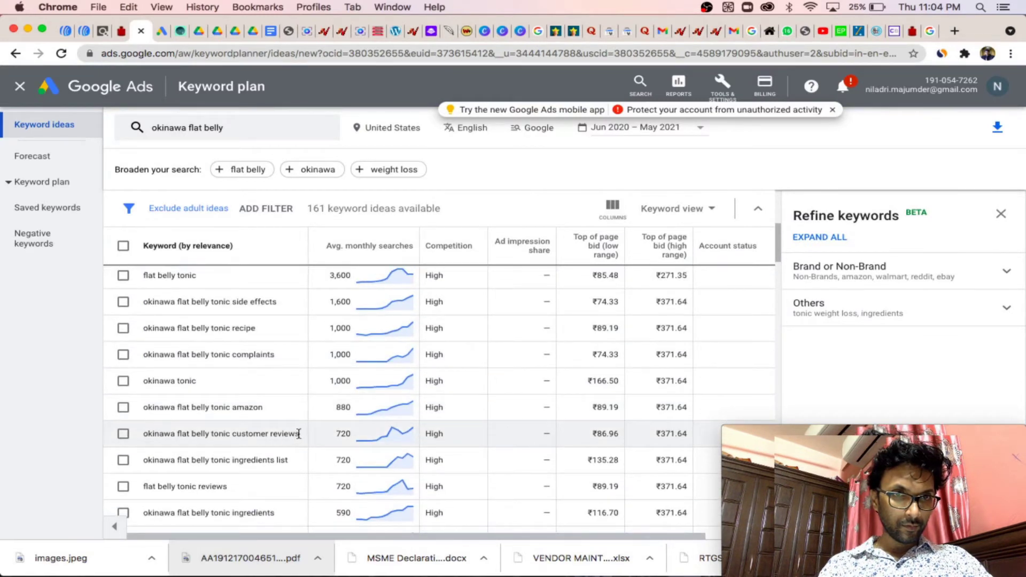
drag(299, 434, 142, 434)
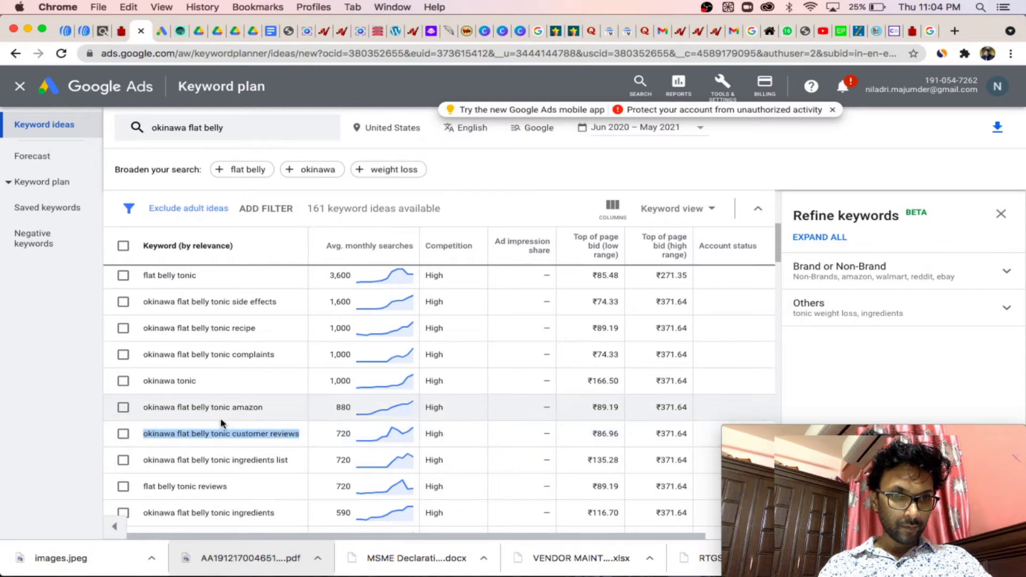
click(160, 32)
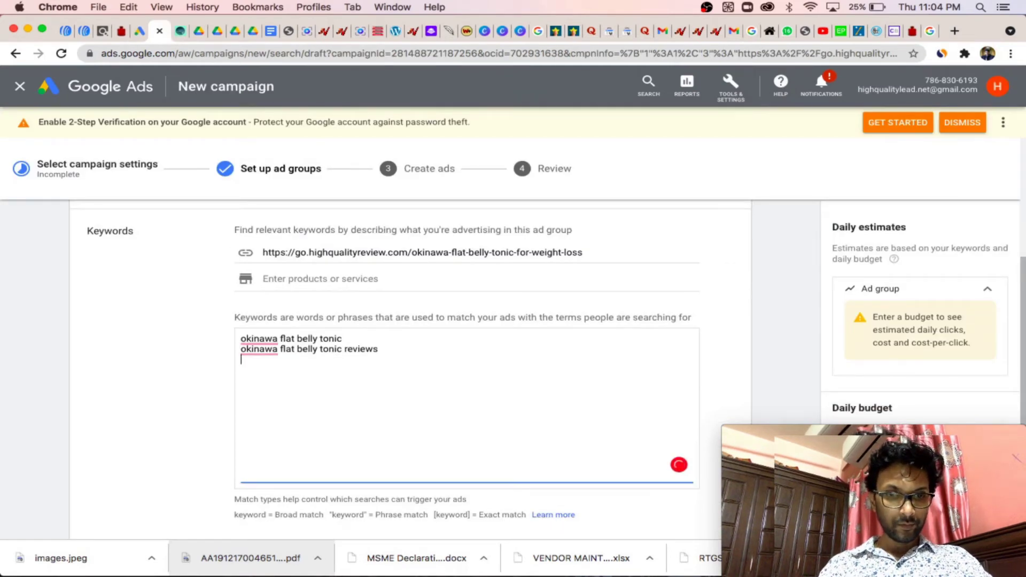
key(super+v)
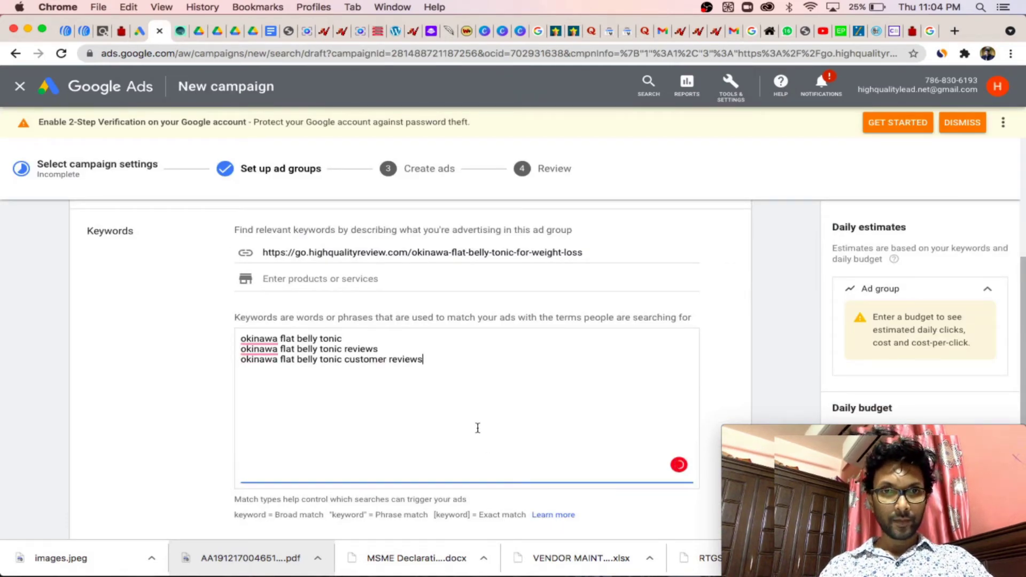
- Copy the three ad group keywords, search Google for "keyword toaster" in a new browser tab and open the Keywords Toaster site
drag(423, 362, 218, 341)
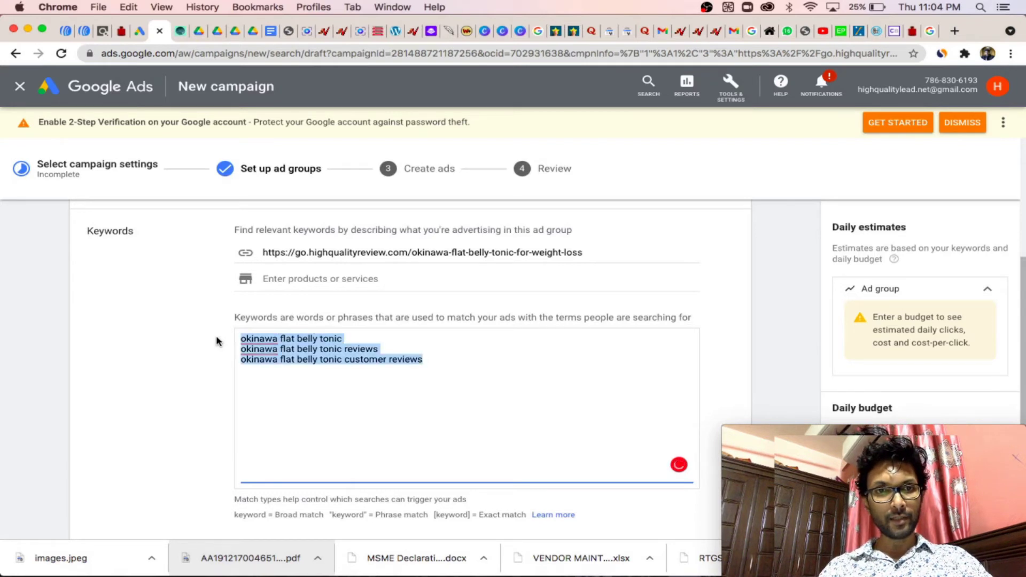
key(super+c)
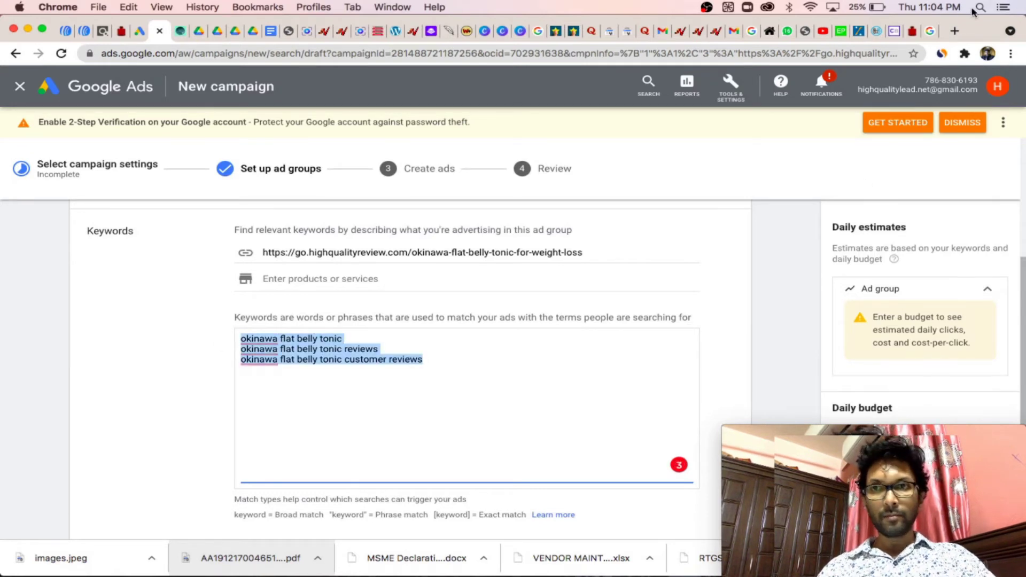
click(952, 31)
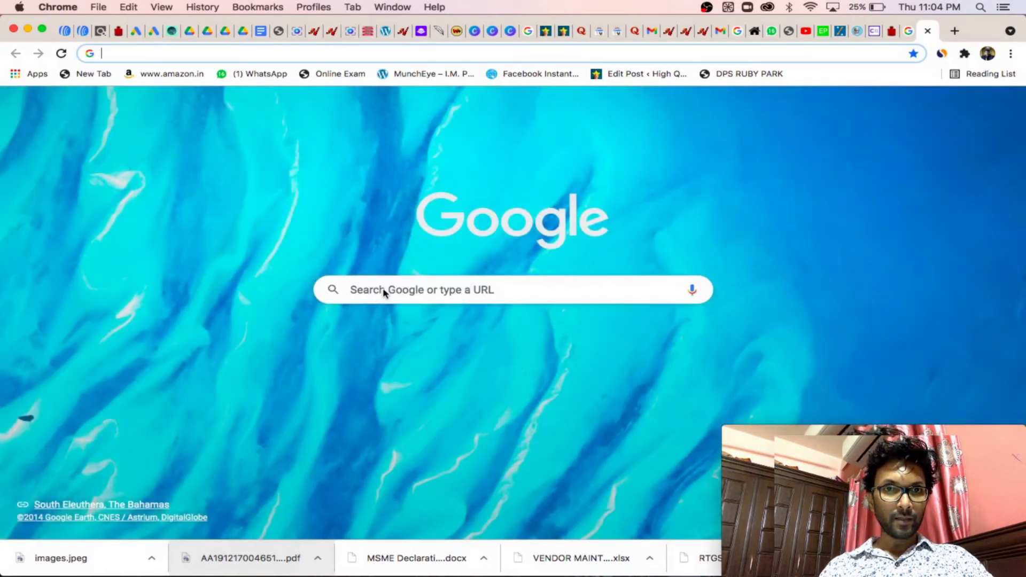
click(384, 289)
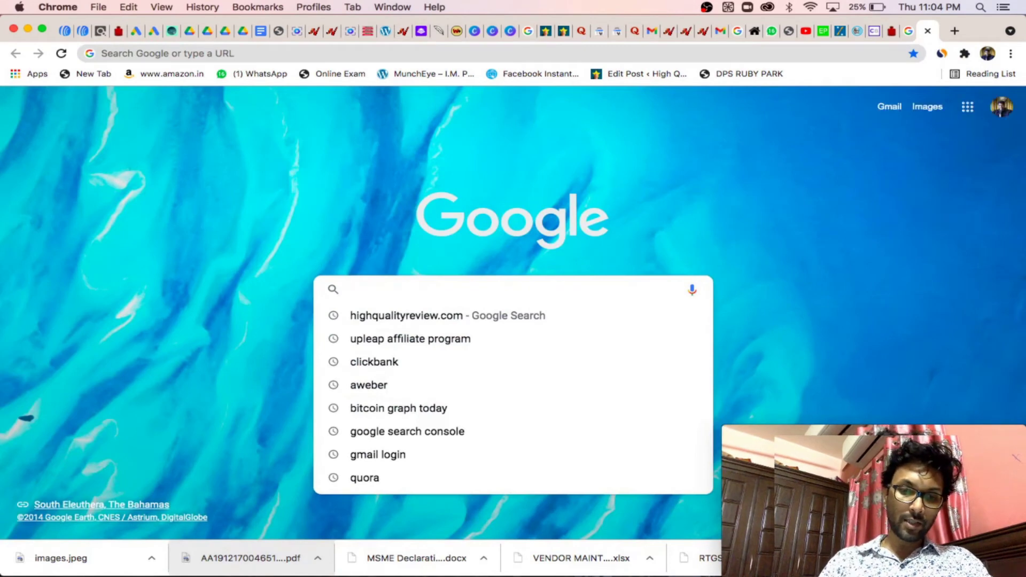
text(key)
key(Down)
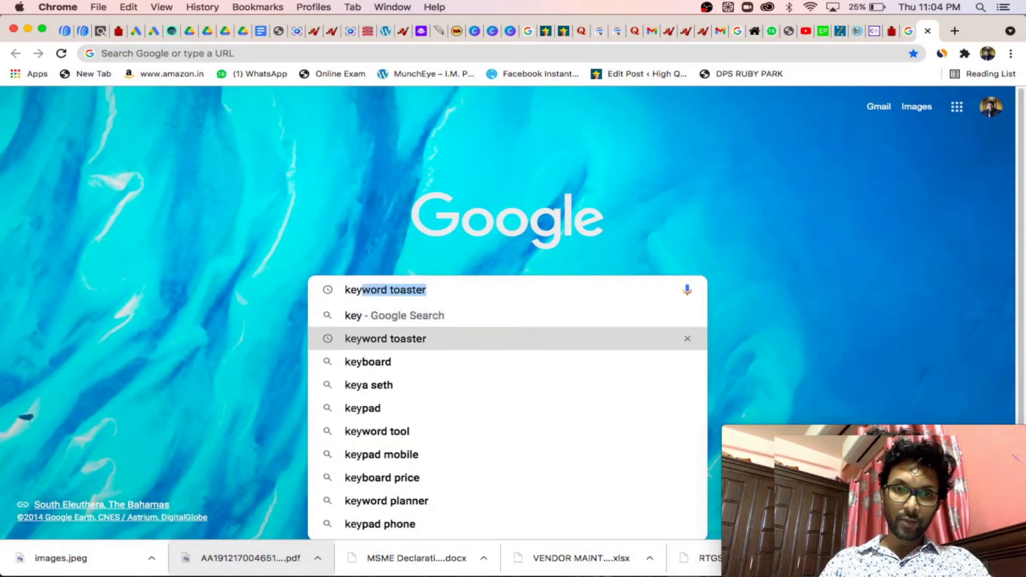
key(Return)
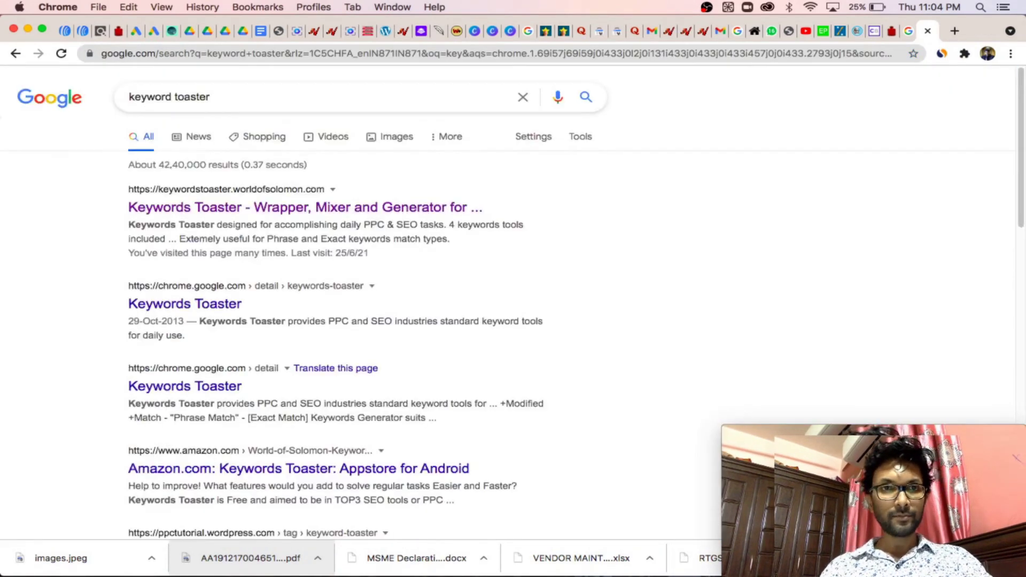
click(269, 208)
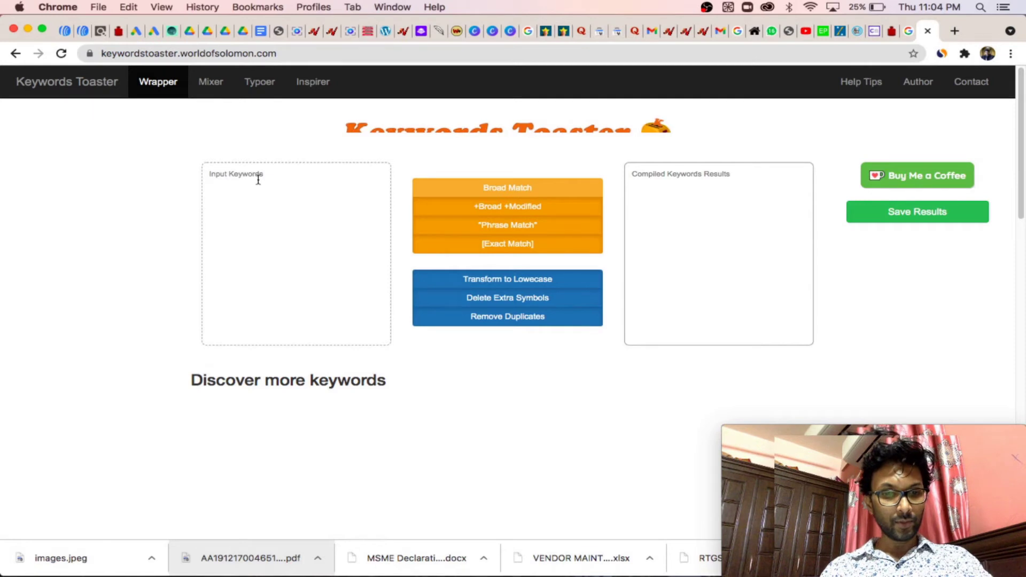
- Paste the three keywords as input in Keywords Toaster and generate their phrase match and exact match versions
key(super+v)
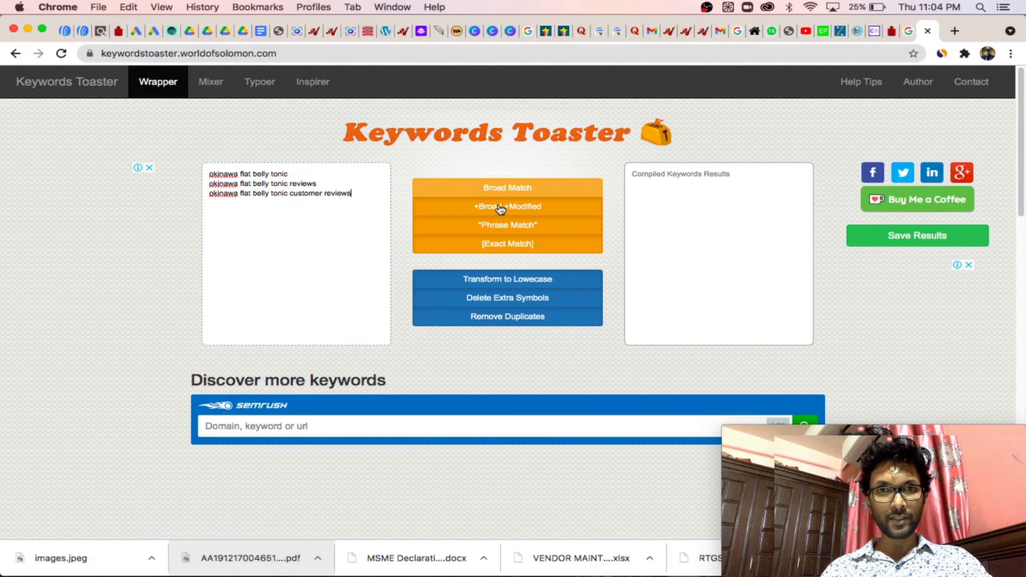
click(500, 208)
click(500, 209)
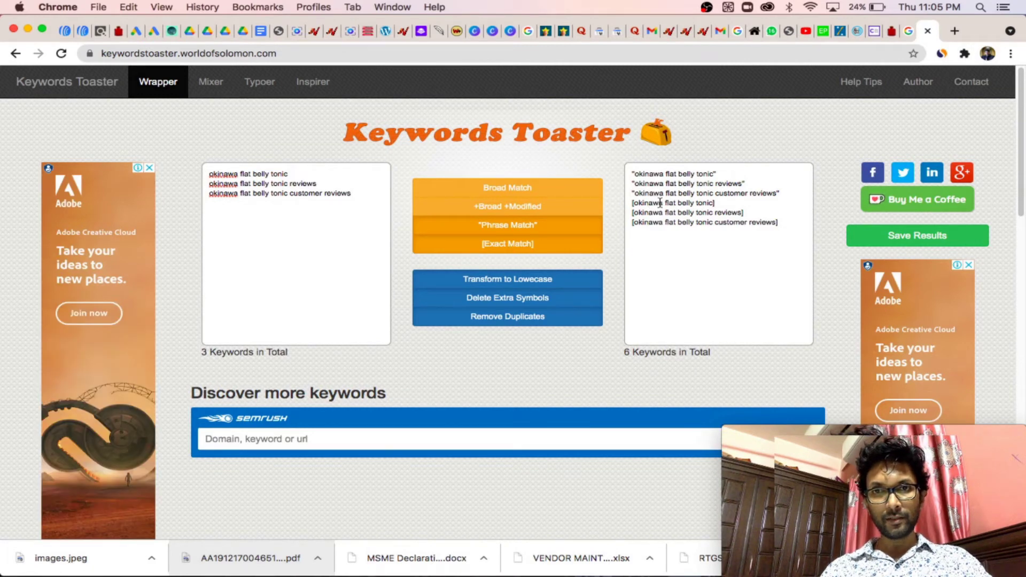
- Copy all the compiled keyword results and replace the new campaign's ad group keywords with these phrase match and exact match versions
click(778, 221)
click(717, 211)
key(super+a)
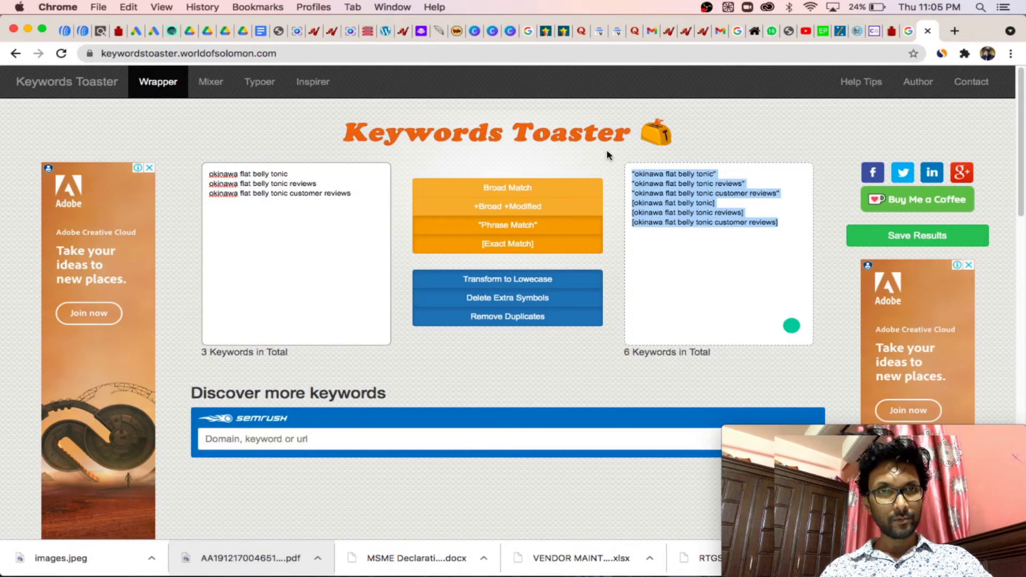
click(137, 33)
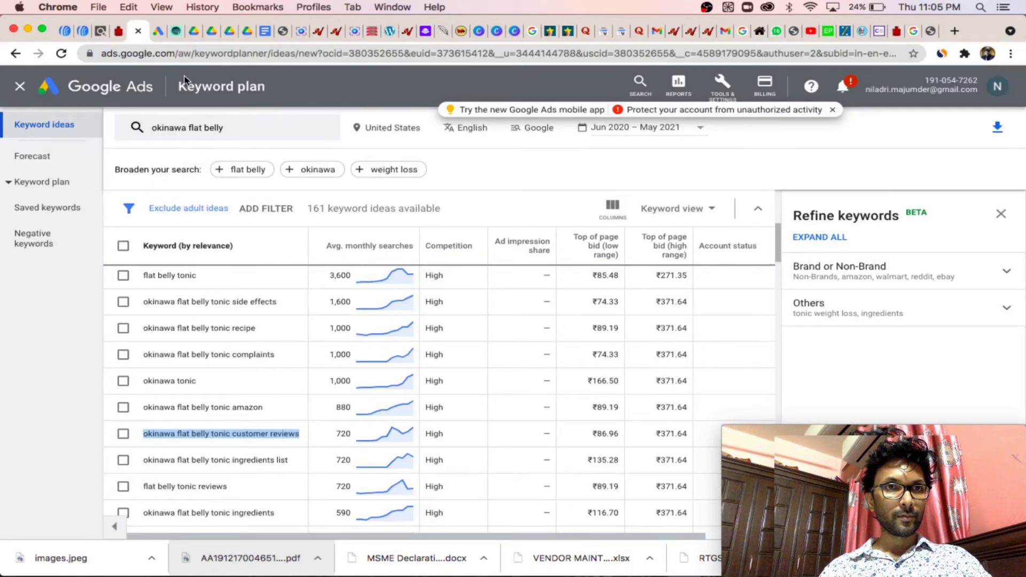
key(ctrl+Tab)
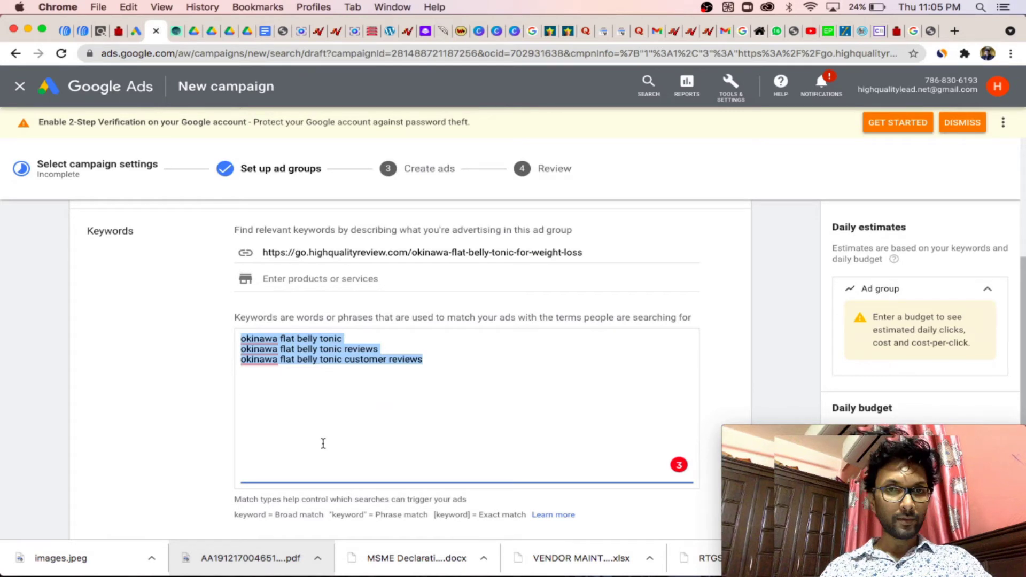
key(super+v)
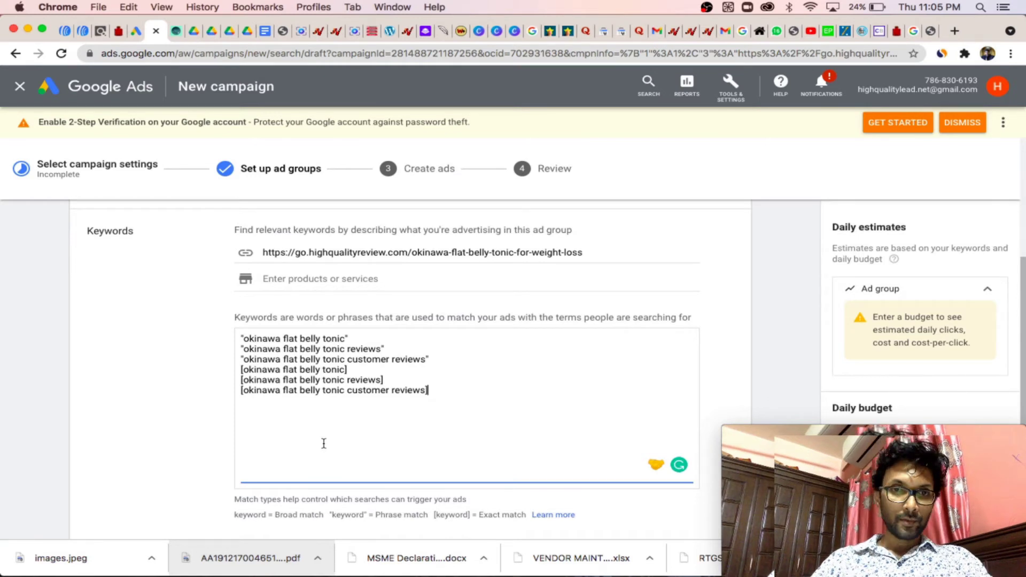
- Move the camera preview window away from the daily budget setting and set the campaign's daily budget to ₹2,000
scroll(600, 421, down, 3)
drag(796, 432, 696, 82)
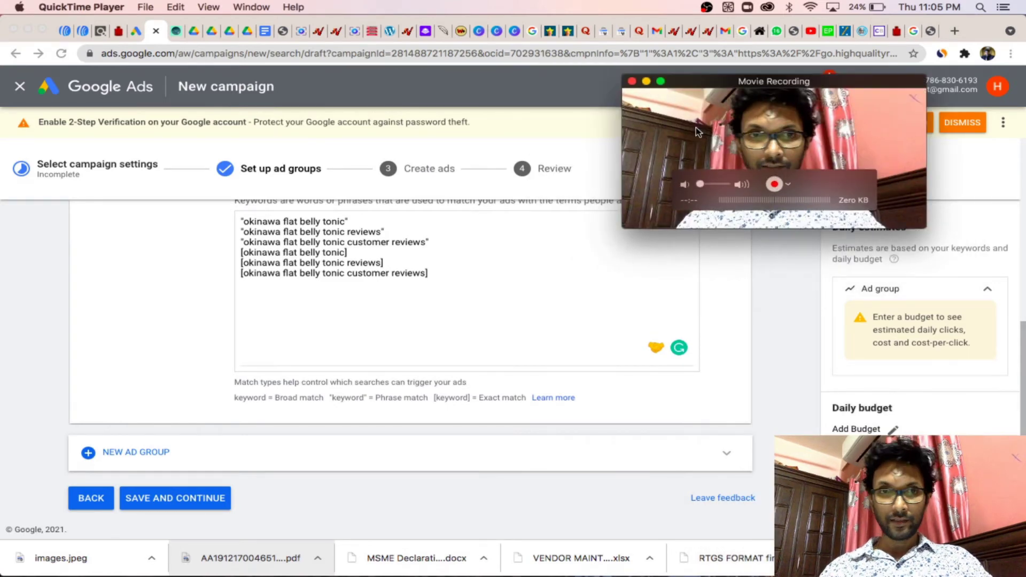
scroll(430, 381, up, 6)
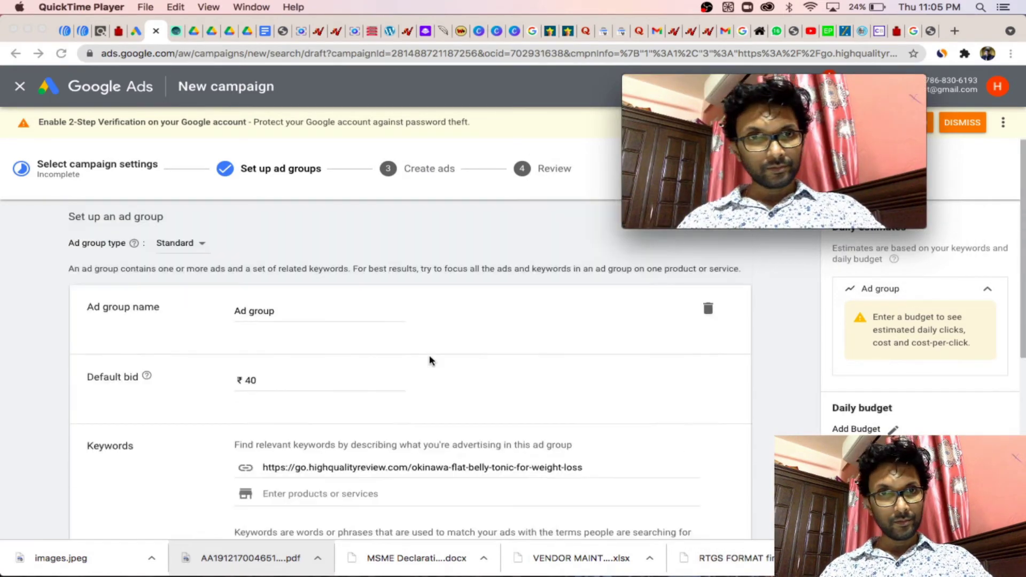
scroll(430, 356, down, 2)
scroll(430, 356, up, 2)
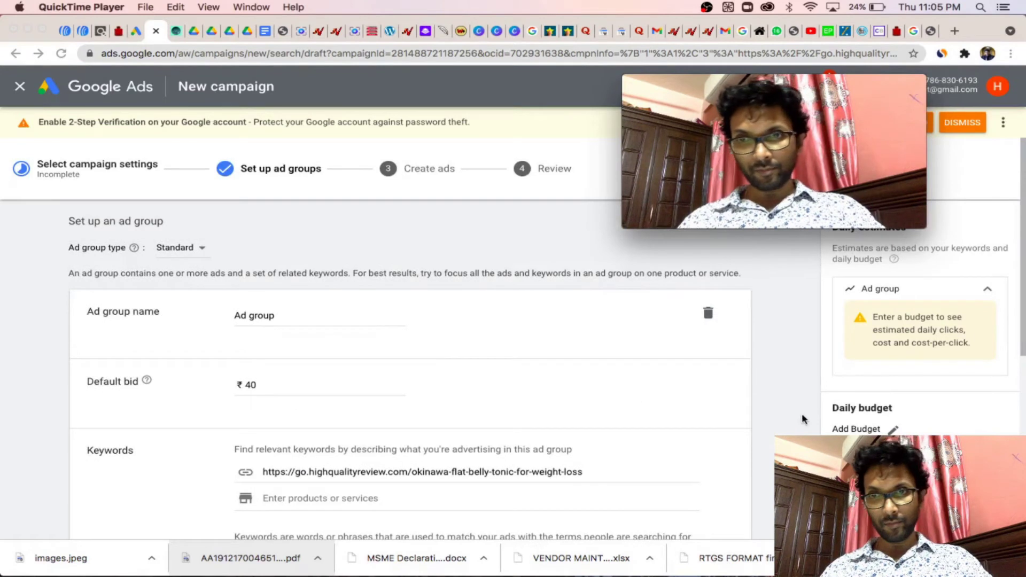
click(887, 429)
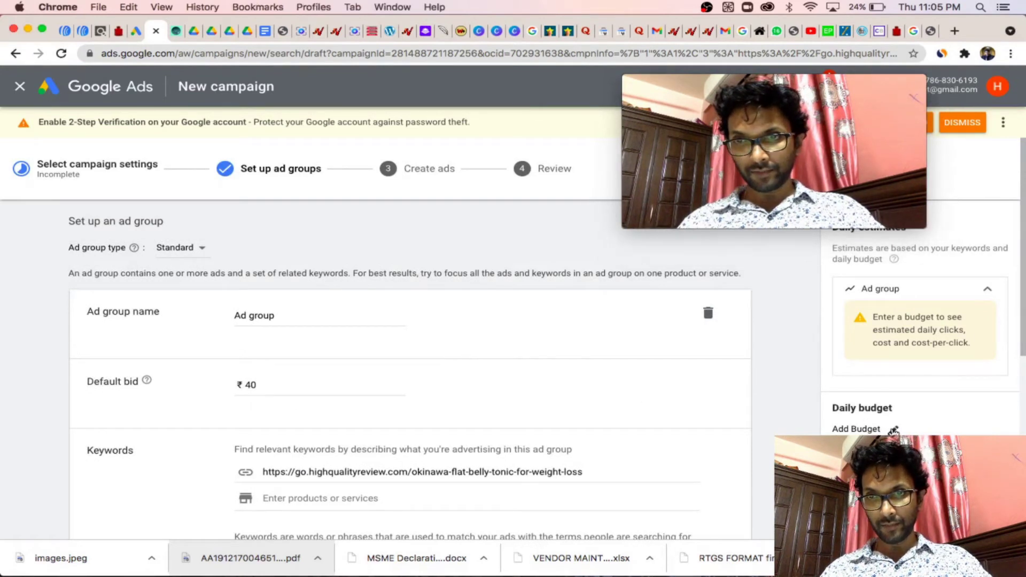
click(894, 430)
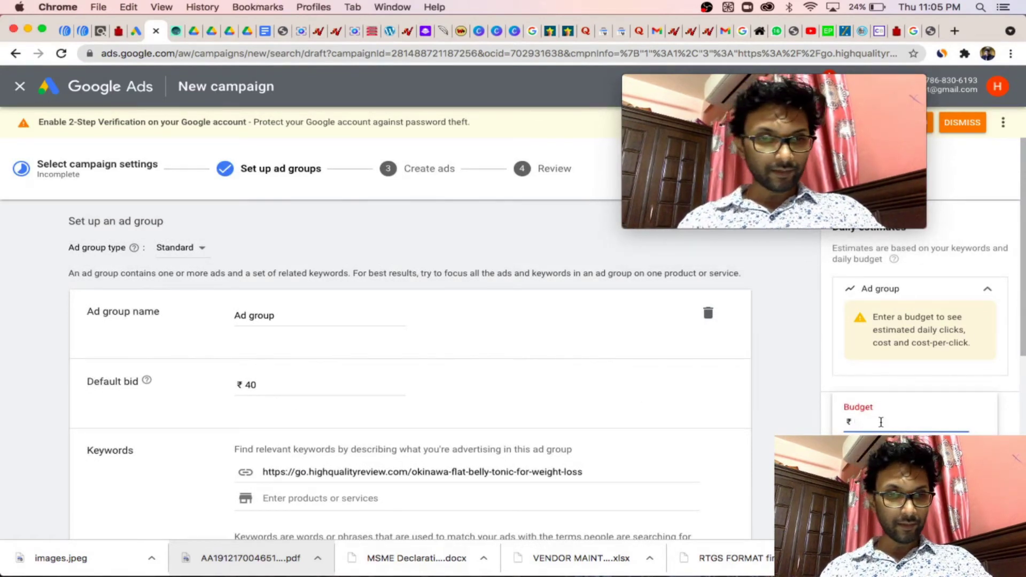
text(2000)
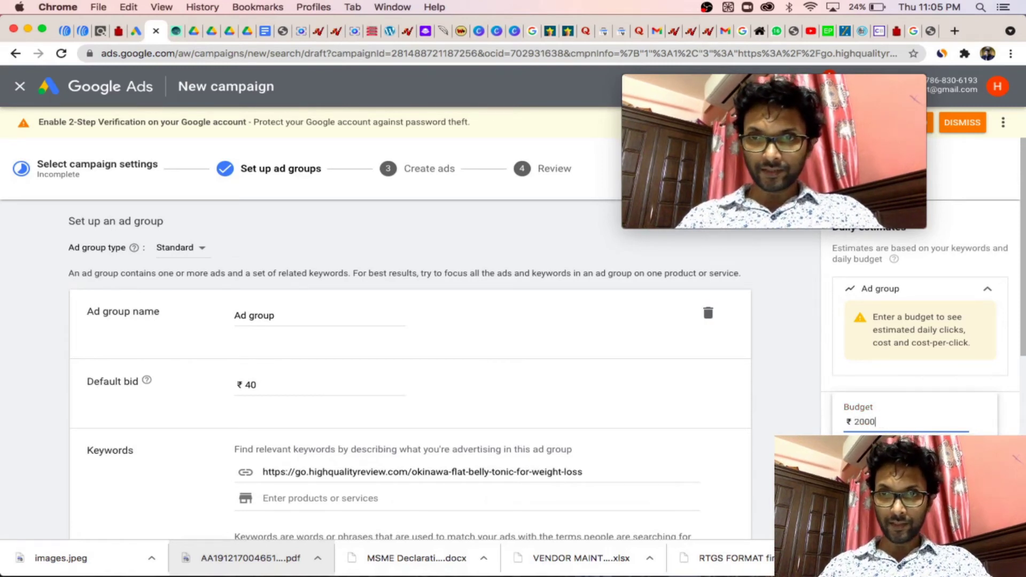
key(Return)
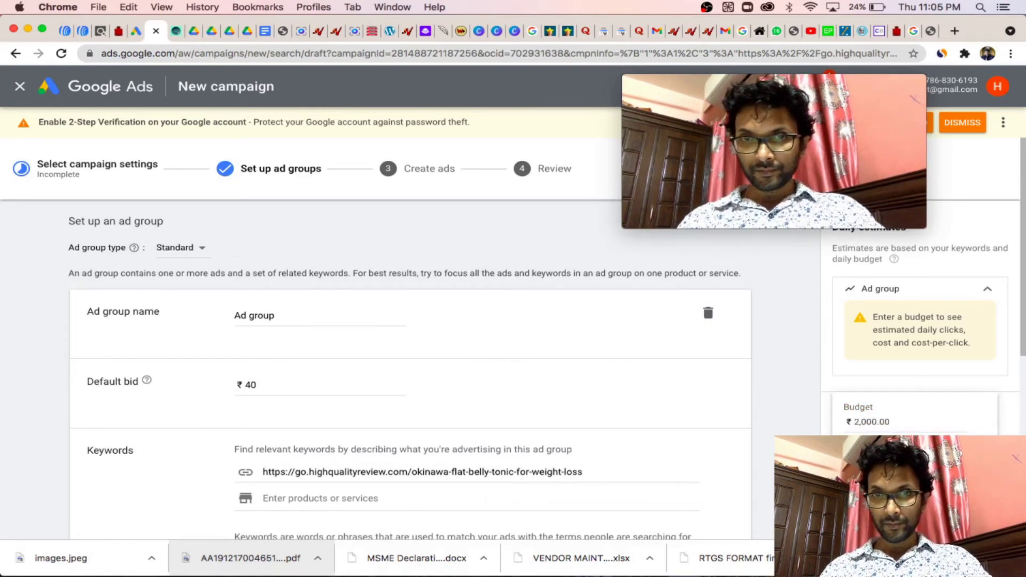
mouse_move(737, 151)
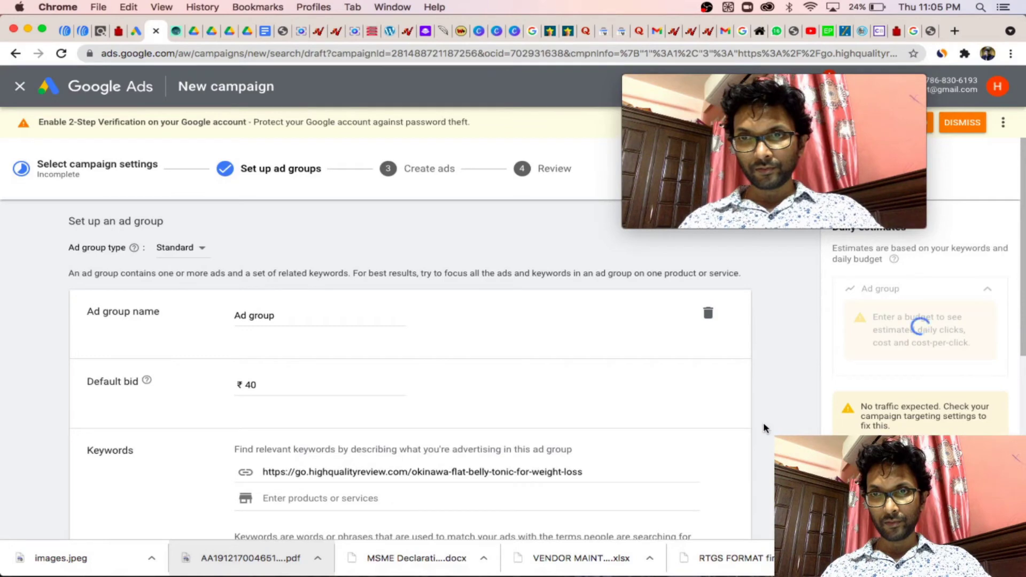
scroll(436, 443, down, 2)
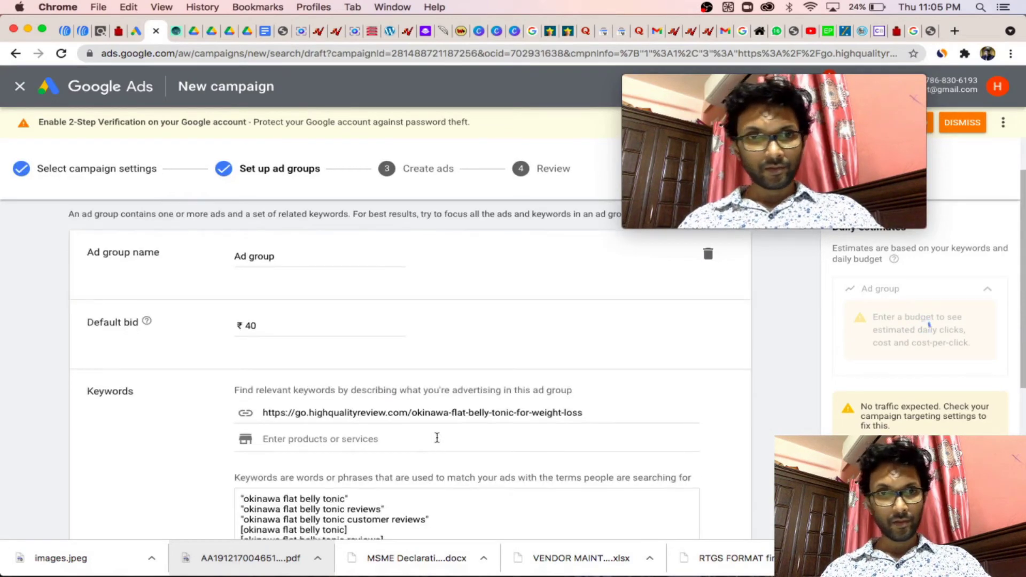
scroll(437, 438, down, 6)
mouse_move(643, 168)
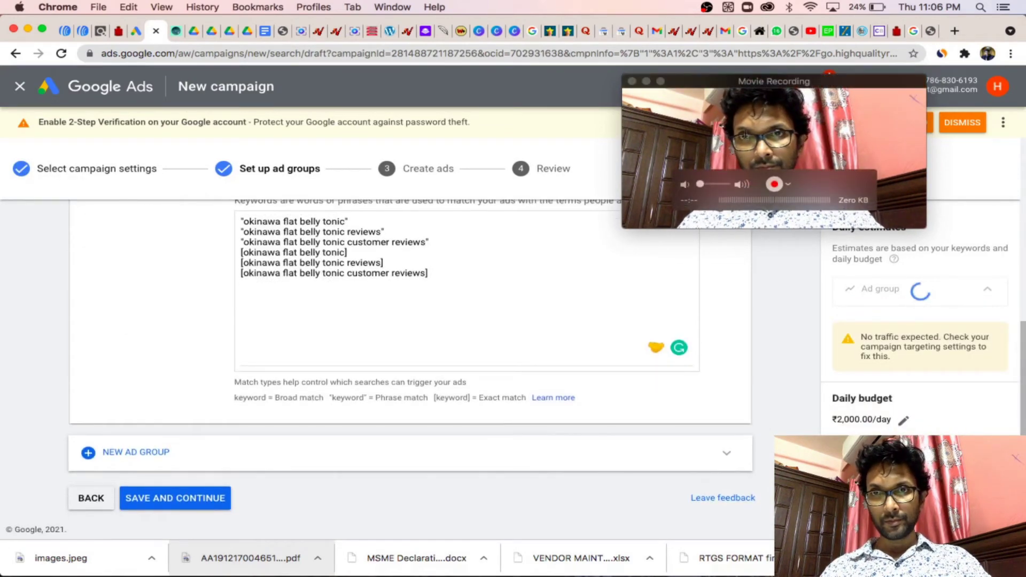
- Move the camera preview window off the page, save the ad group to continue to ad creation, and look through the responsive search ad form
drag(762, 123, 824, 465)
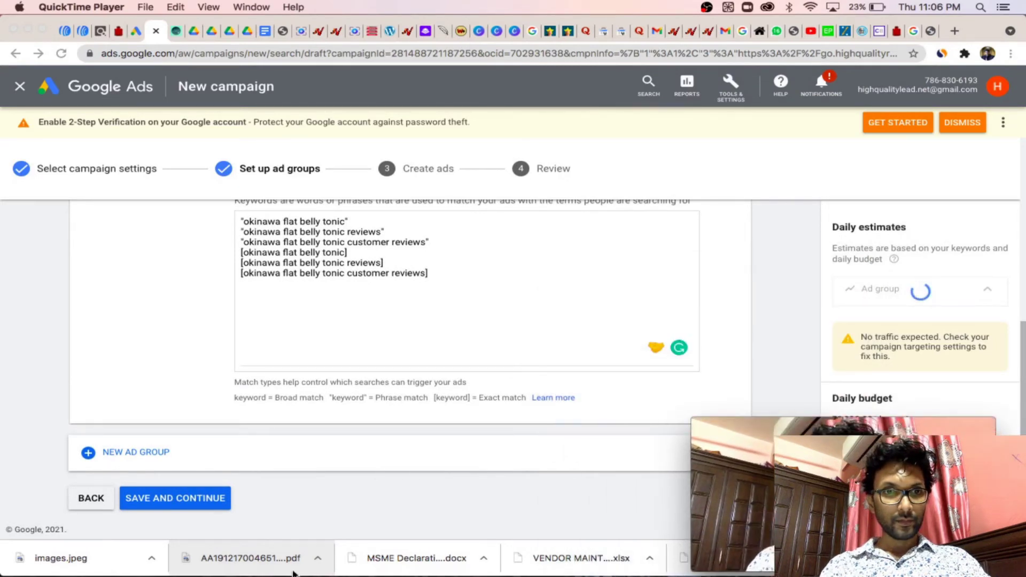
click(168, 497)
click(163, 499)
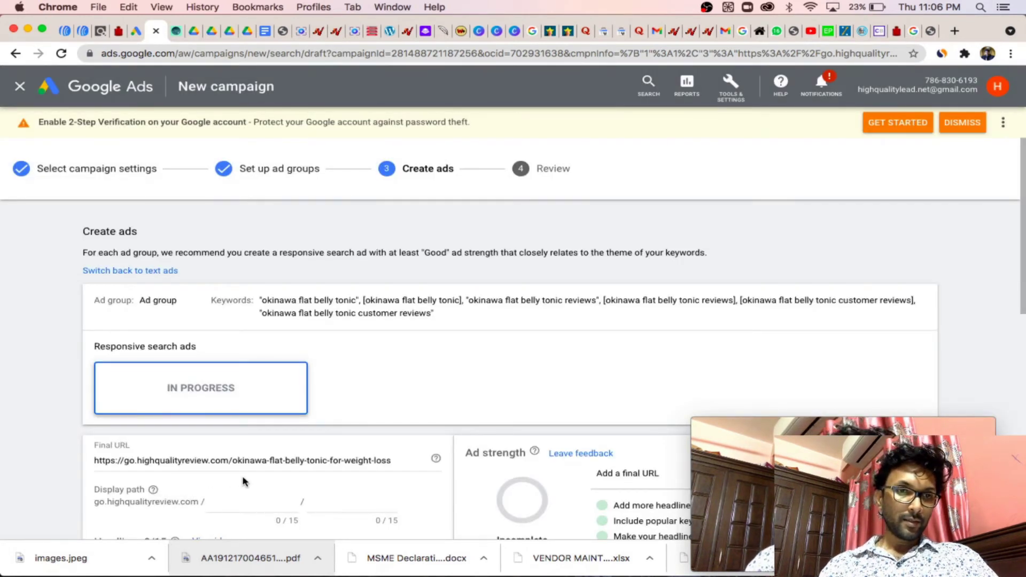
scroll(321, 440, down, 4)
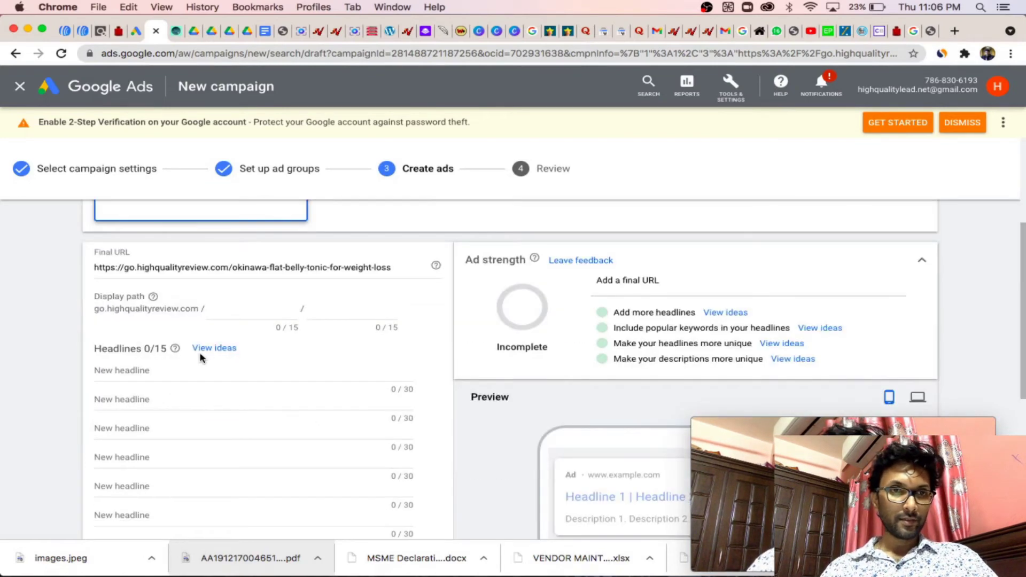
scroll(211, 297, down, 5)
click(225, 288)
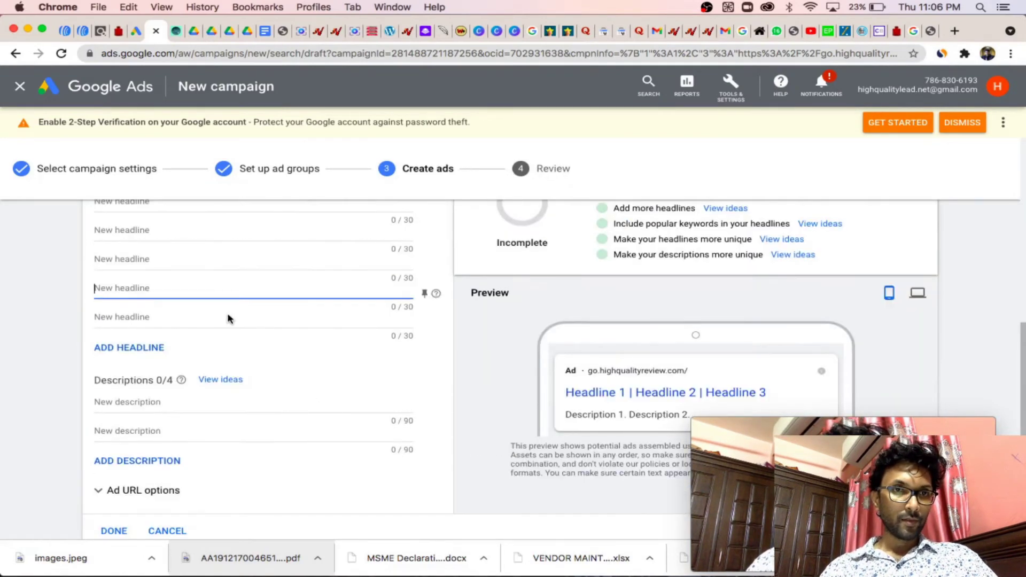
scroll(228, 314, up, 8)
scroll(228, 315, down, 2)
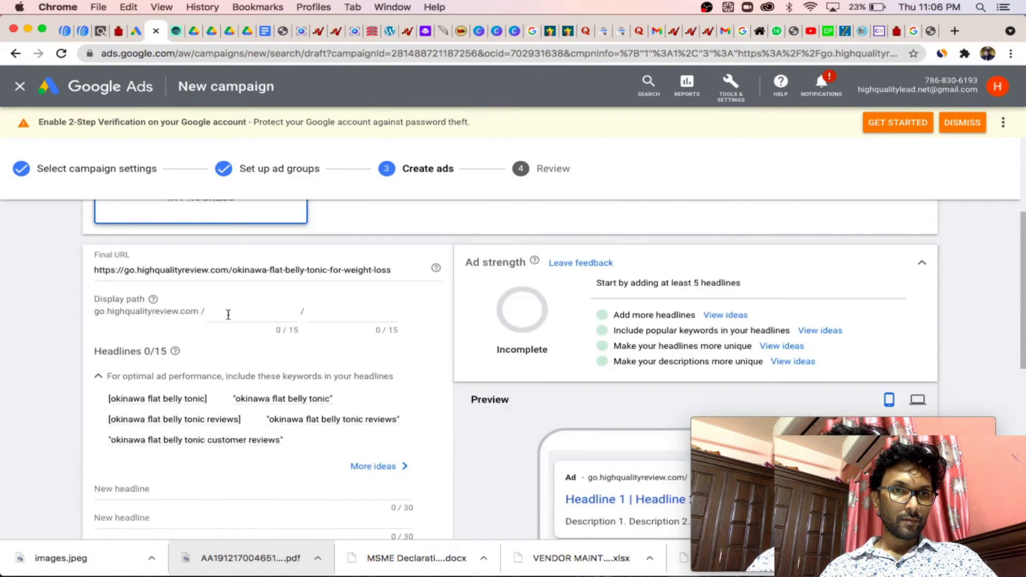
click(228, 315)
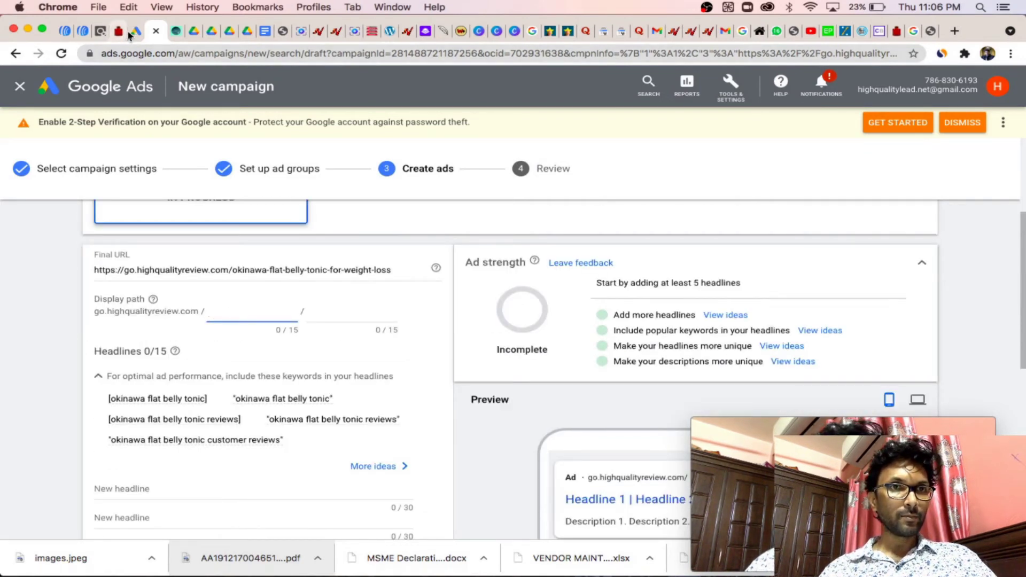
- Find the FAQs on the Okinawa Flat Belly Tonic sales page and copy the phrase "health benefits" from the bottle-order answer
click(127, 34)
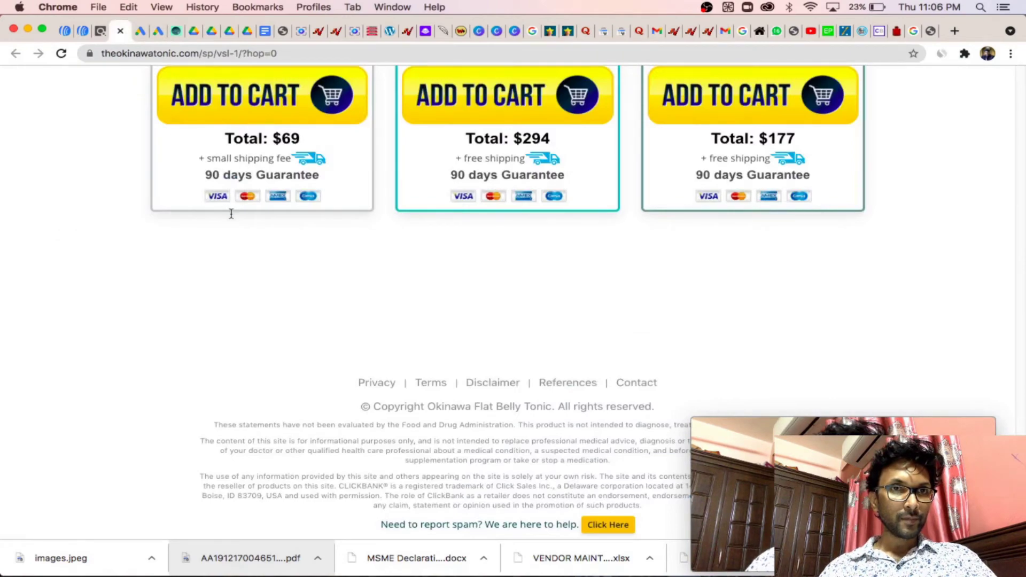
scroll(416, 268, up, 20)
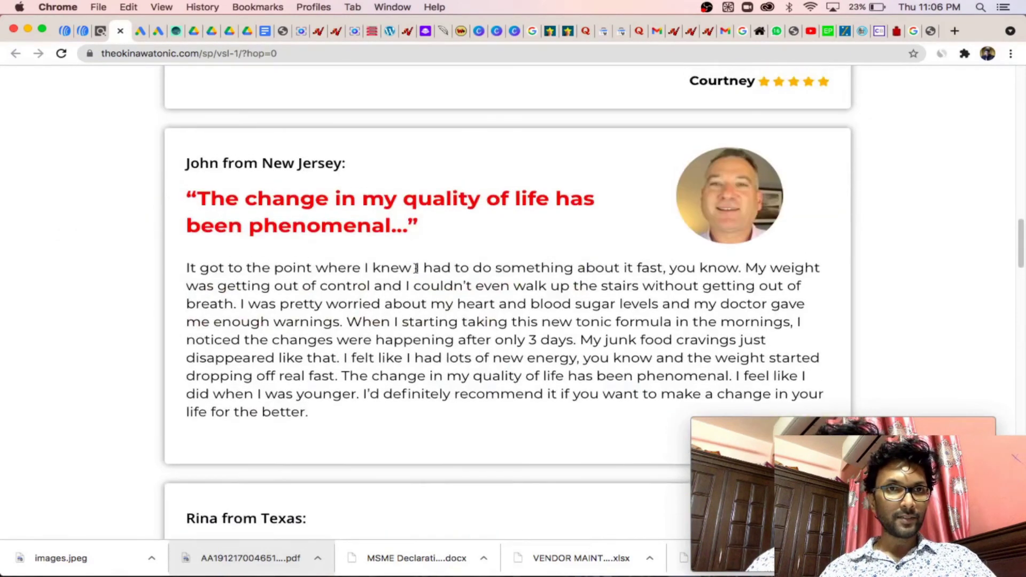
scroll(416, 269, up, 12)
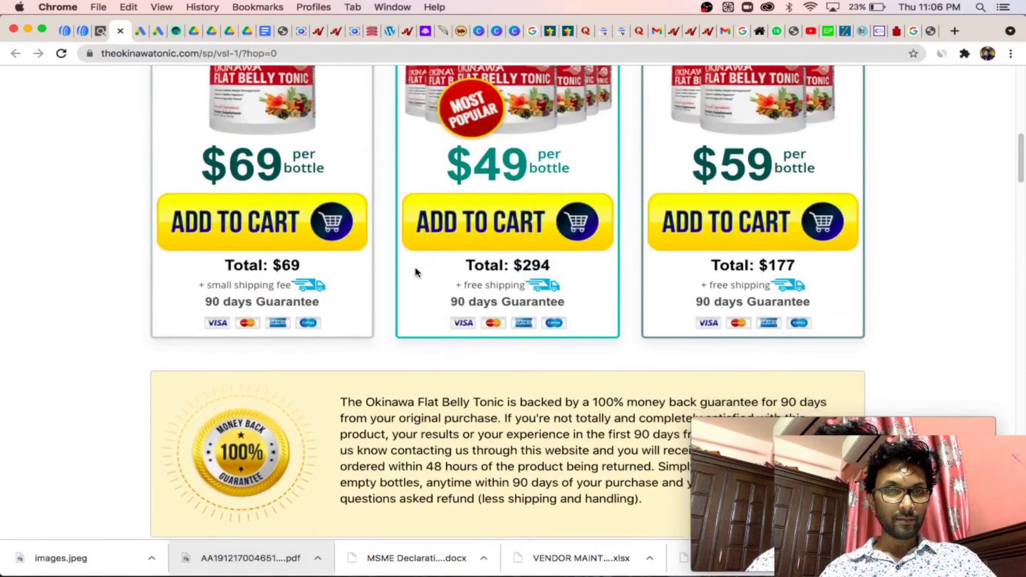
scroll(414, 271, up, 10)
scroll(415, 272, down, 11)
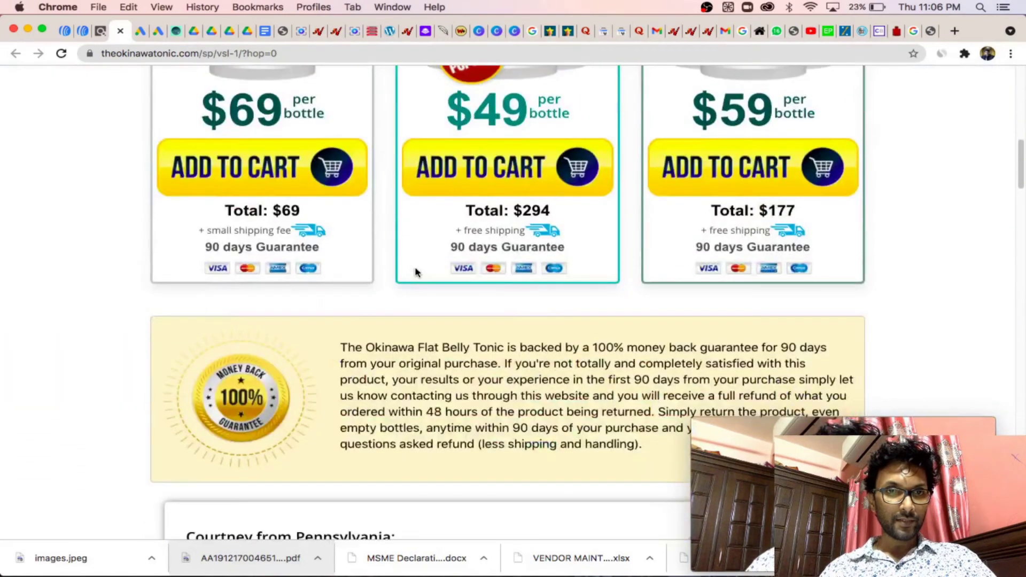
scroll(415, 272, down, 8)
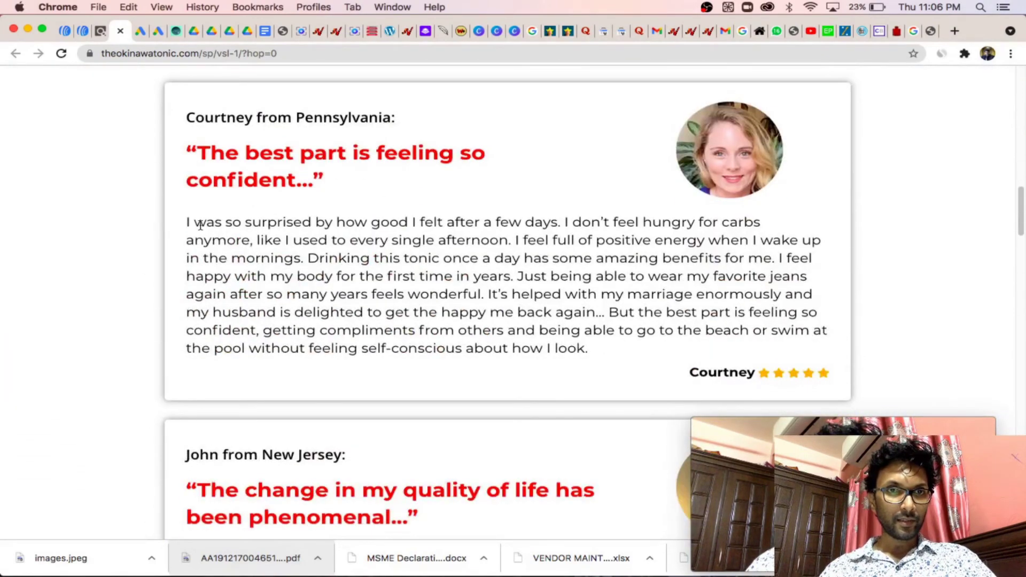
scroll(371, 238, down, 15)
triple_click(424, 317)
click(245, 207)
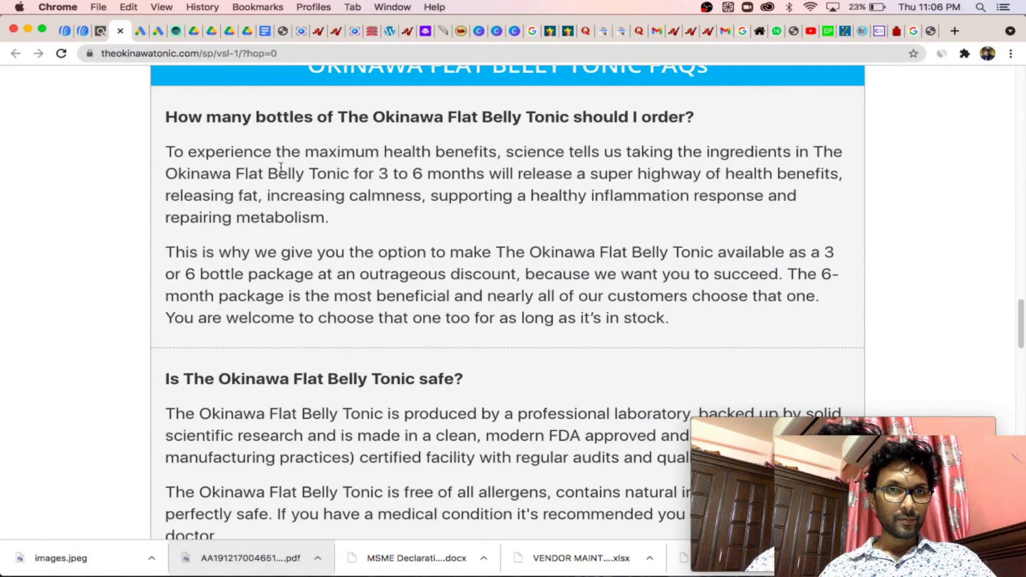
mouse_move(385, 151)
mouse_down()
mouse_move(486, 154)
mouse_move(516, 167)
mouse_up()
key(super+c)
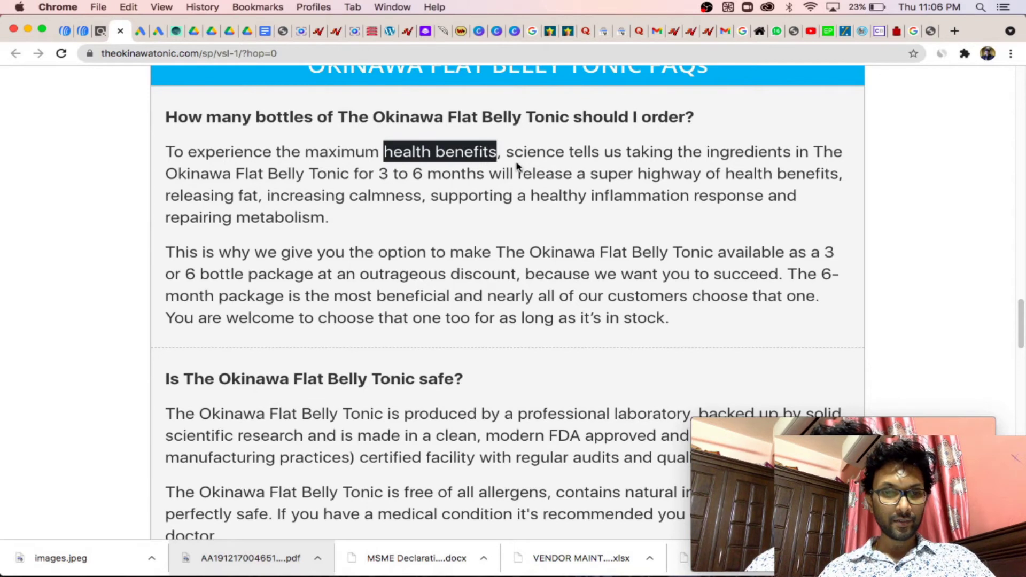
- Return to the new campaign's ad form and paste "health benefits" as the first headline of the responsive search ad
click(159, 33)
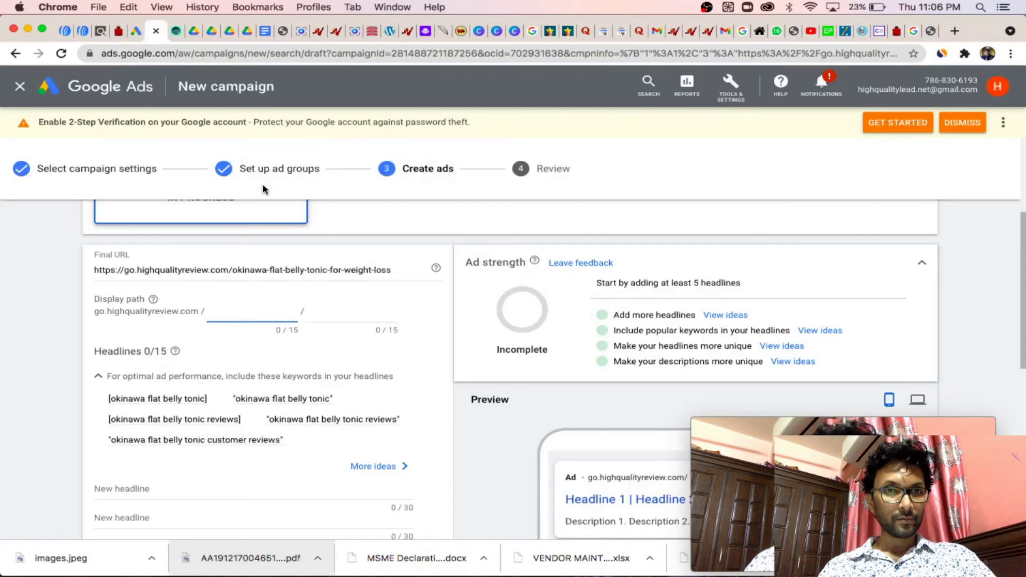
click(343, 311)
scroll(216, 417, down, 3)
click(155, 373)
key(super+v)
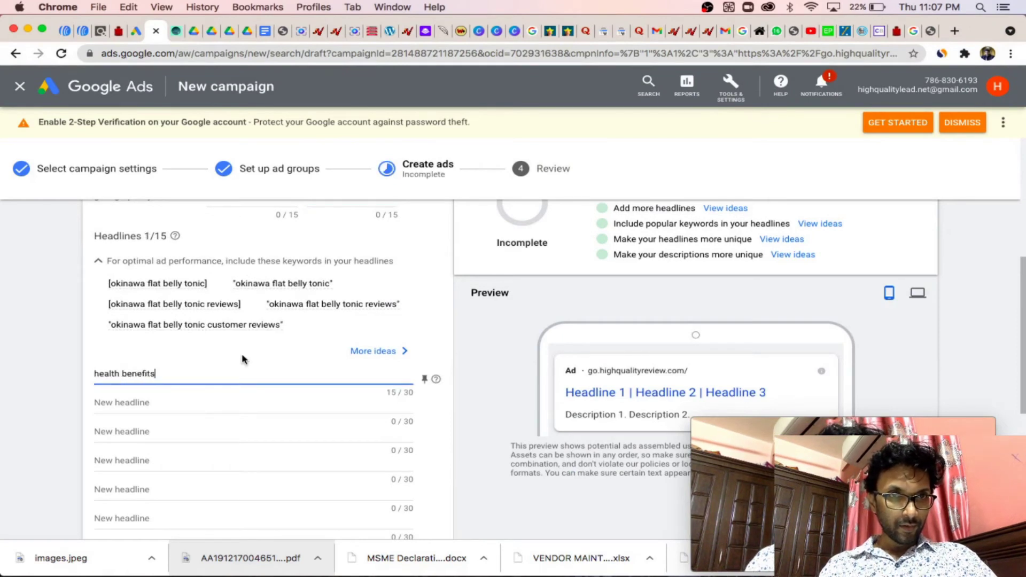
- Set the ad's display path to "okinawa_flat" in the first part and "belly_tonic" in the second part
scroll(224, 300, up, 2)
click(224, 270)
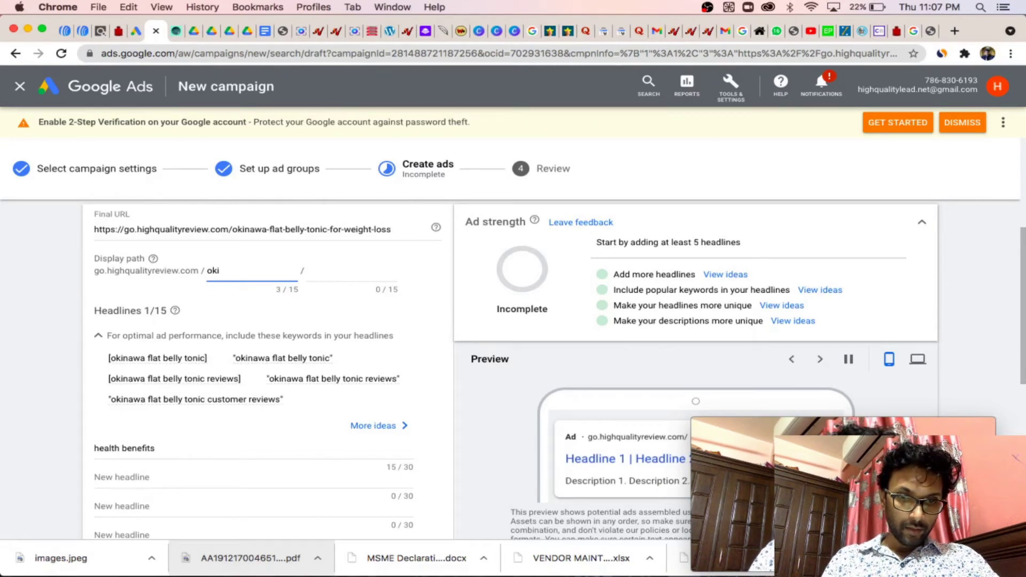
text(okinawa)
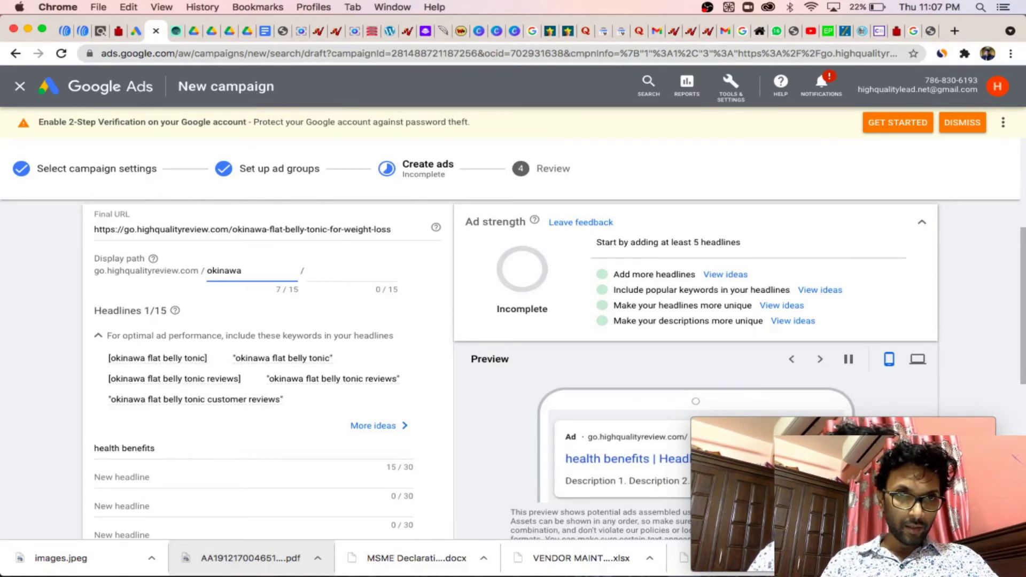
text(_)
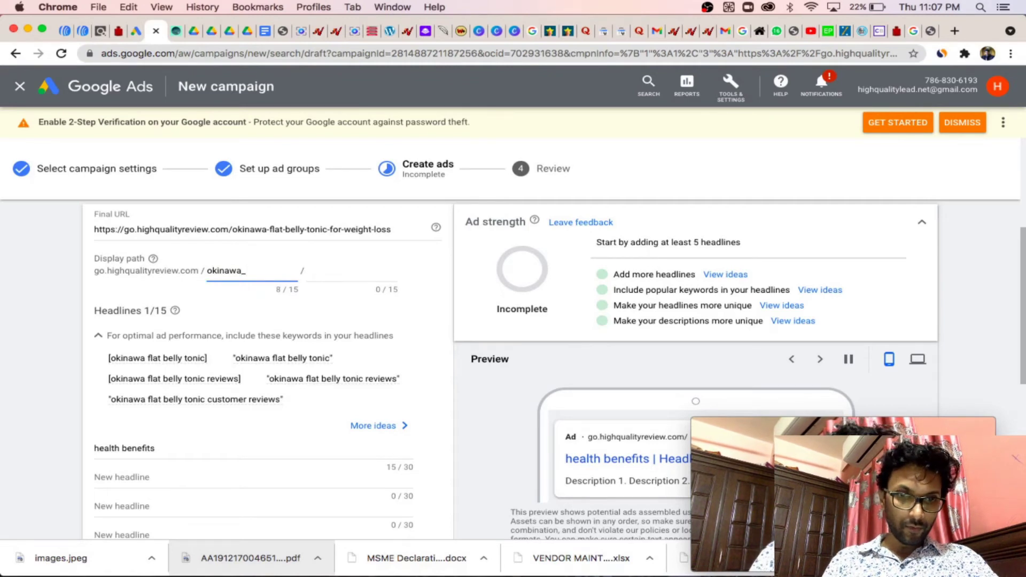
text(flat)
click(326, 270)
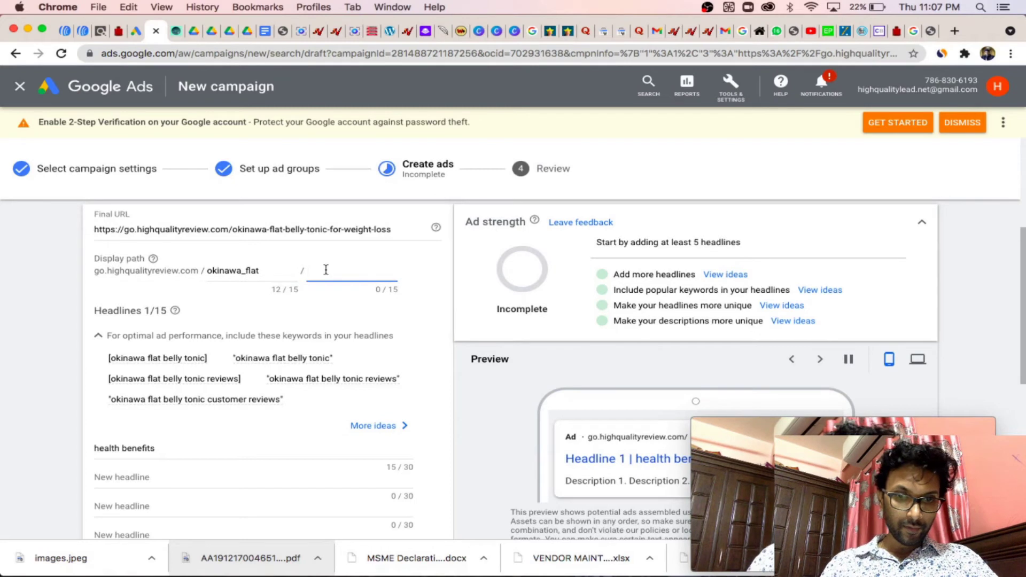
text(belly_tonic)
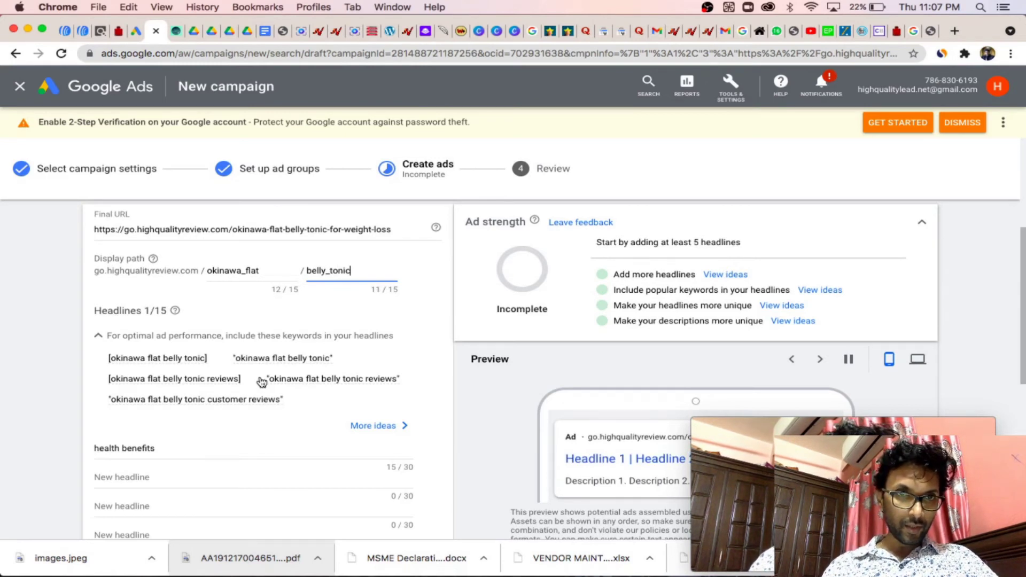
- Replace the first headline's text with "okinawa flat belly tonic"
scroll(263, 387, down, 2)
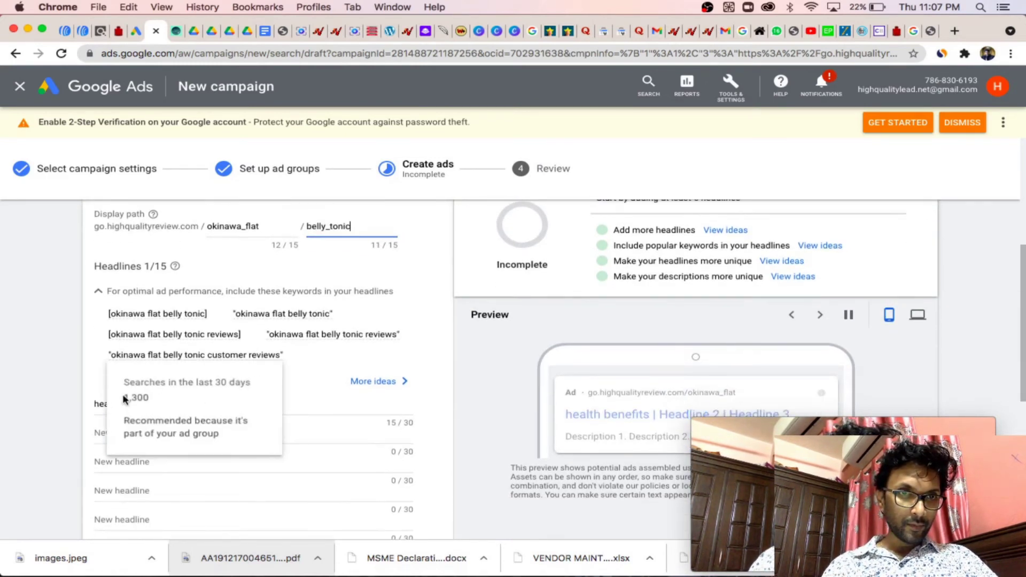
drag(162, 405, 86, 409)
text(oki)
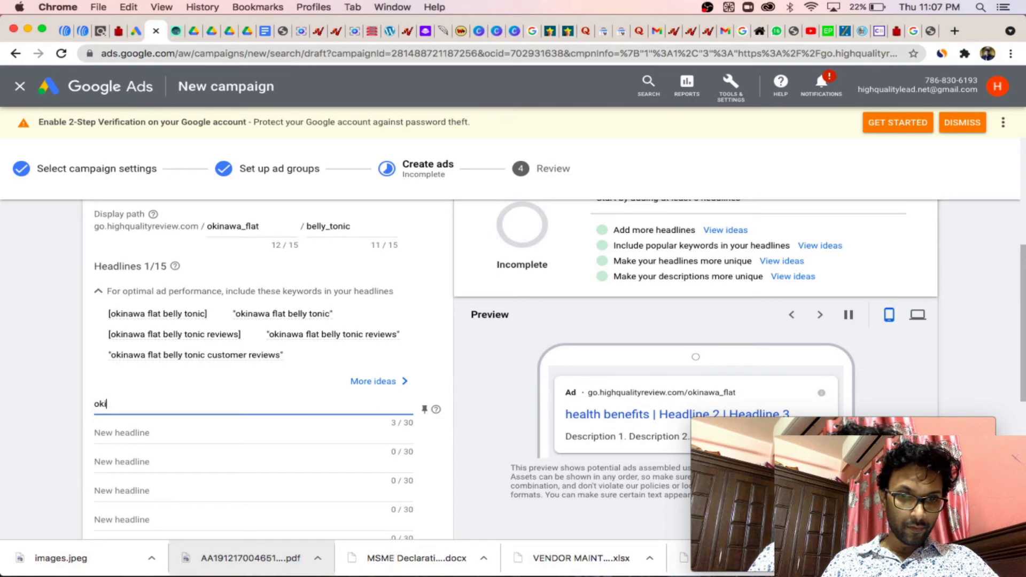
text(nawa flat)
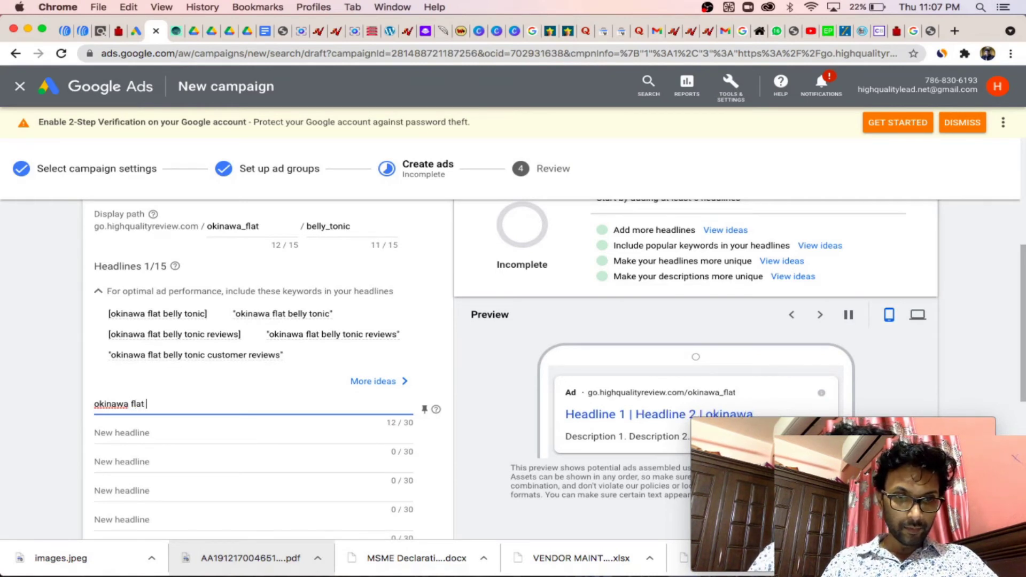
text(belly)
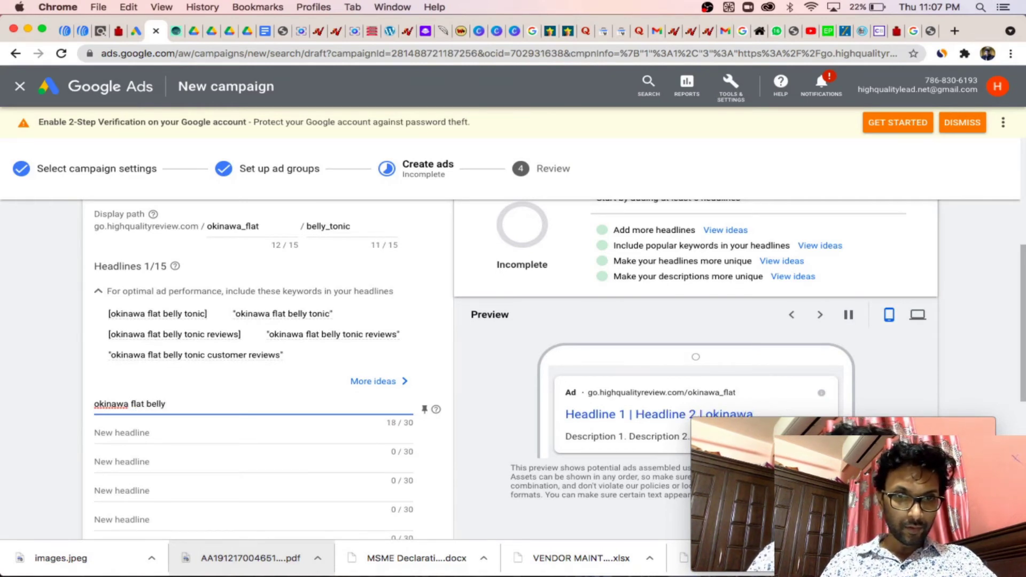
text( tonic)
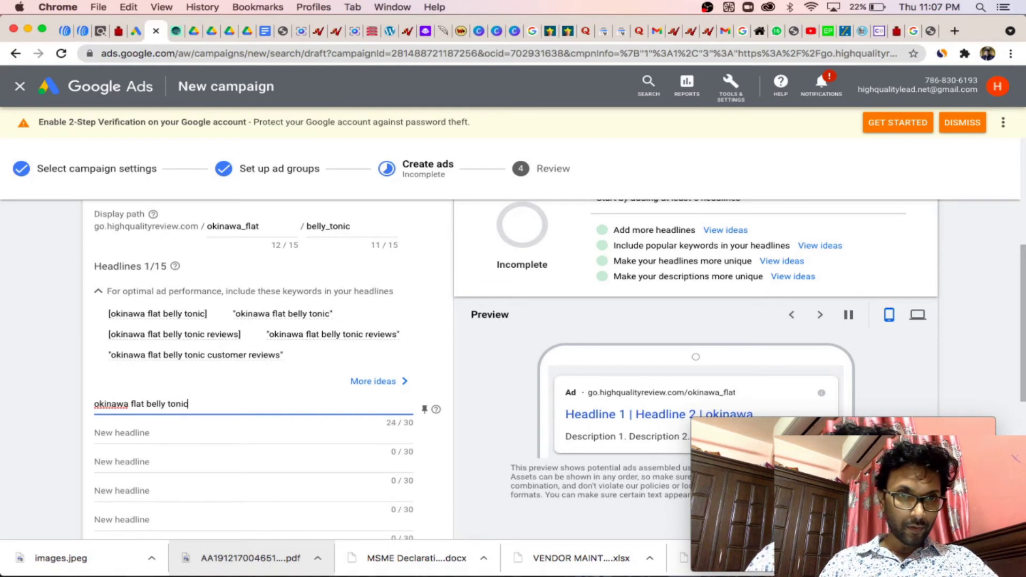
- Copy "health benefits" from the sales page's FAQ answer and paste it as the ad's second headline
click(154, 437)
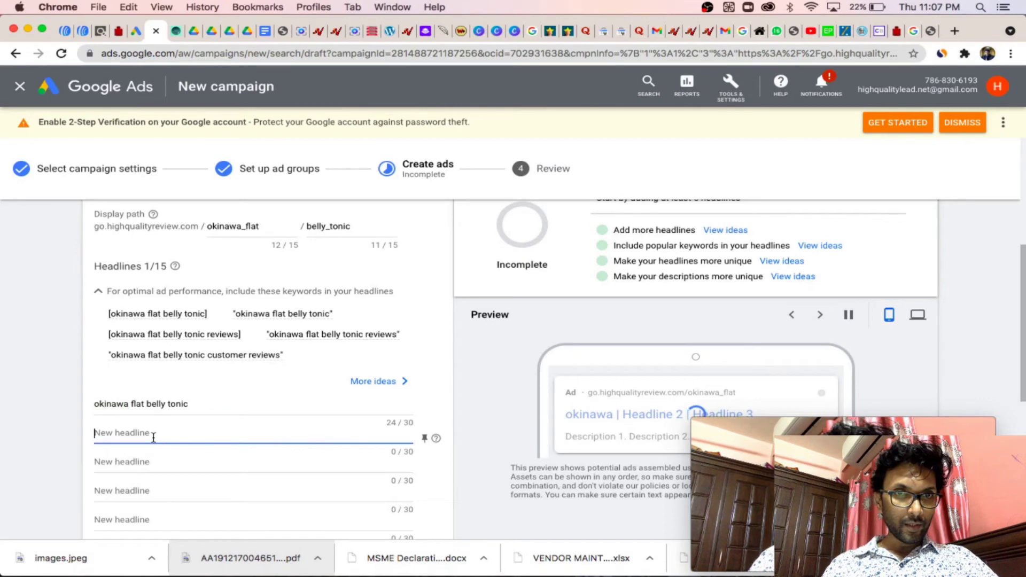
scroll(152, 441, down, 1)
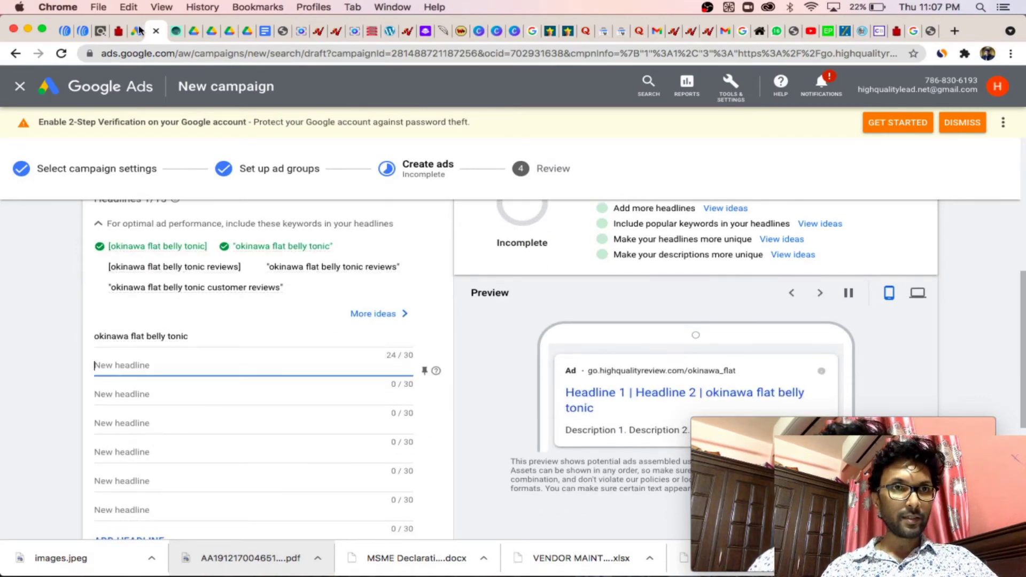
click(119, 32)
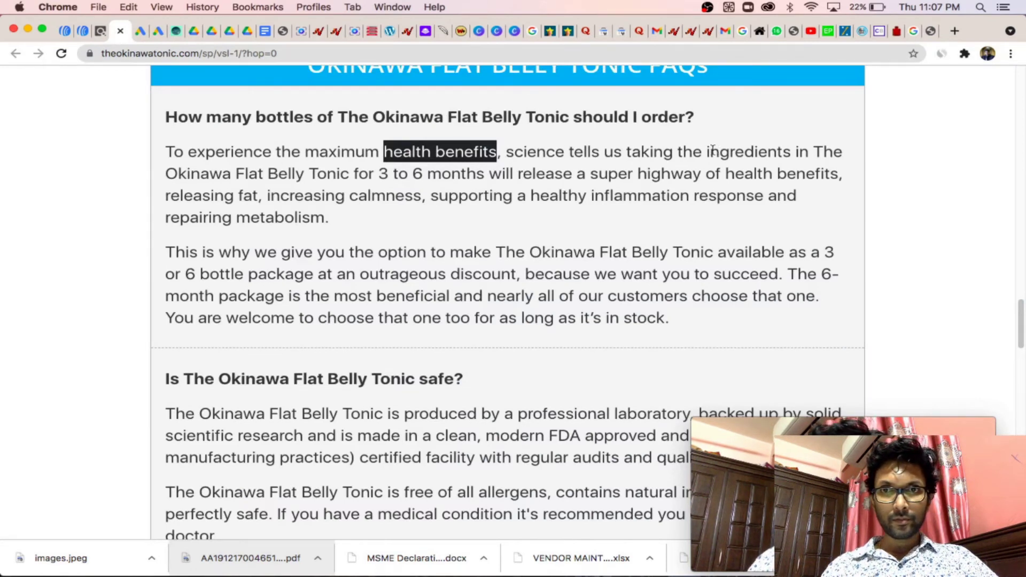
drag(677, 152, 786, 154)
click(226, 163)
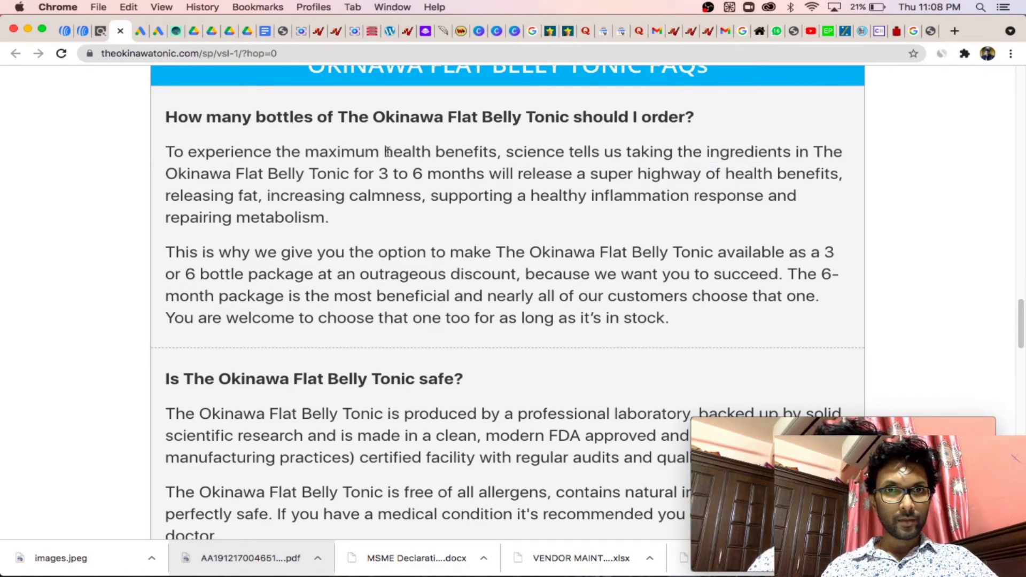
drag(386, 152, 495, 154)
key(super+c)
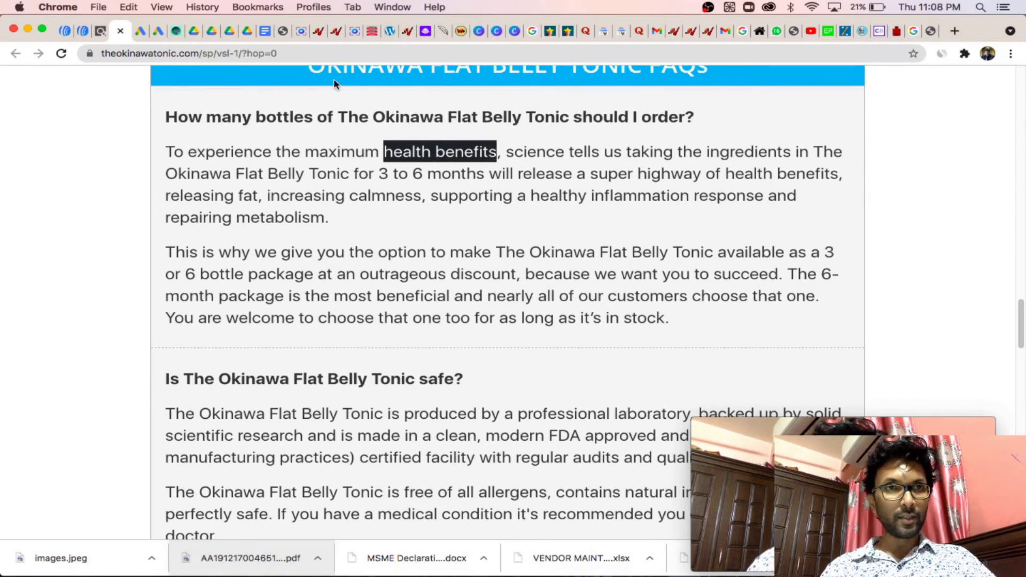
click(139, 32)
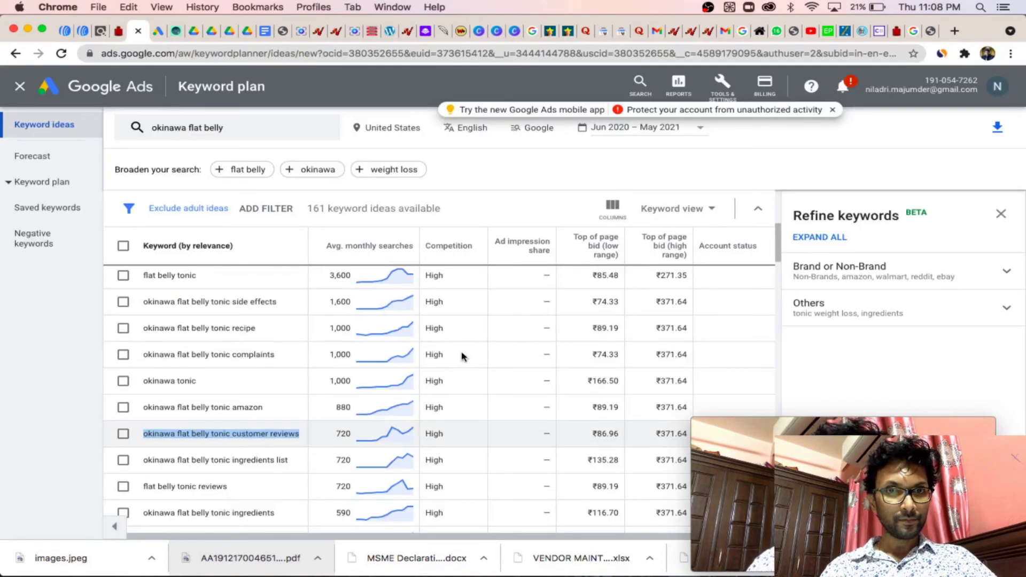
click(161, 32)
click(210, 366)
key(super+v)
- Copy the phrase "healthy inflammation response" from the sales page's bottle-order FAQ answer for the third headline
click(135, 394)
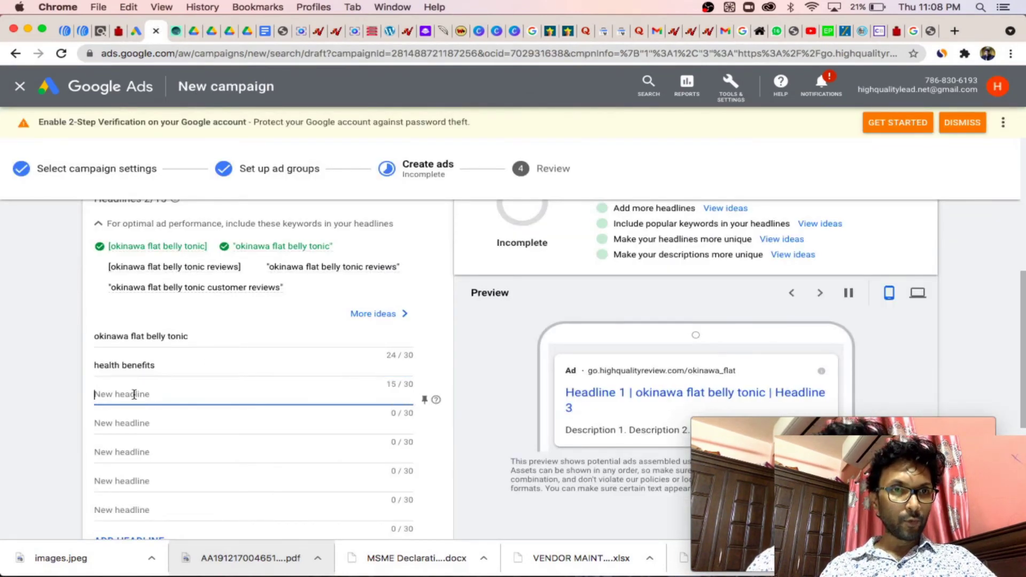
click(118, 32)
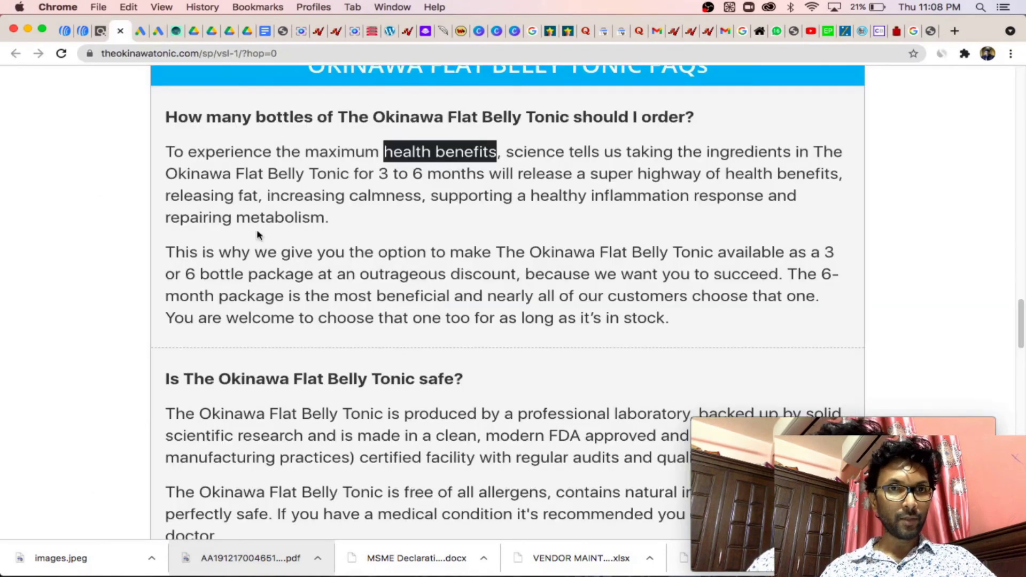
click(377, 279)
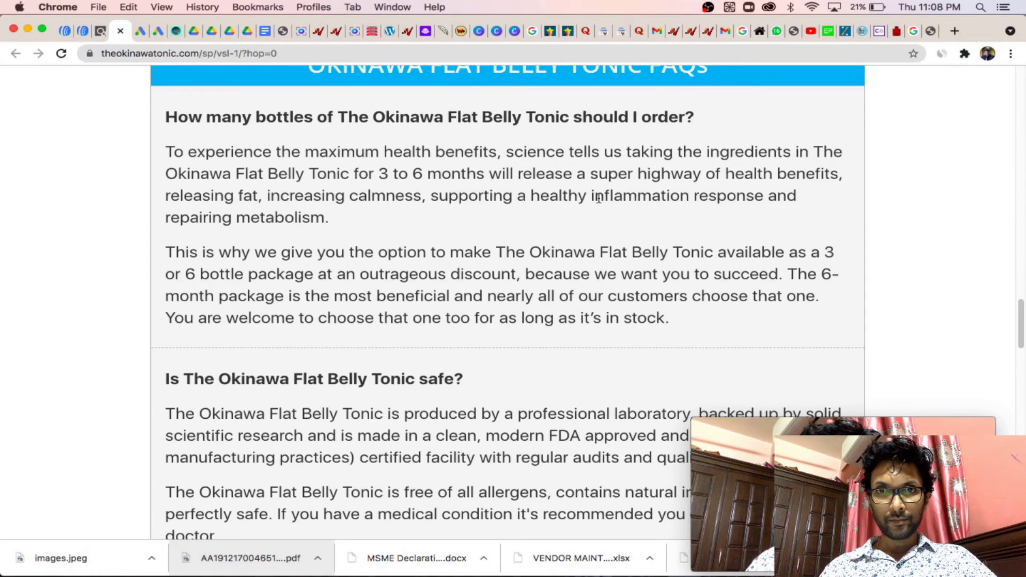
drag(431, 198, 759, 199)
key(super+c)
click(578, 200)
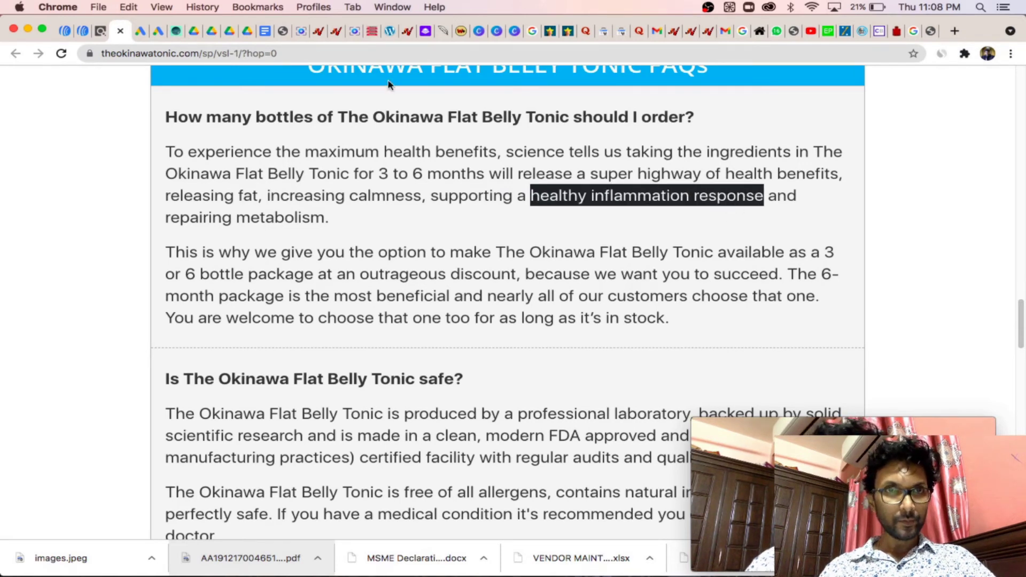
- Paste the copied phrase "healthy inflammation response" as the ad's third headline in the campaign draft
click(141, 33)
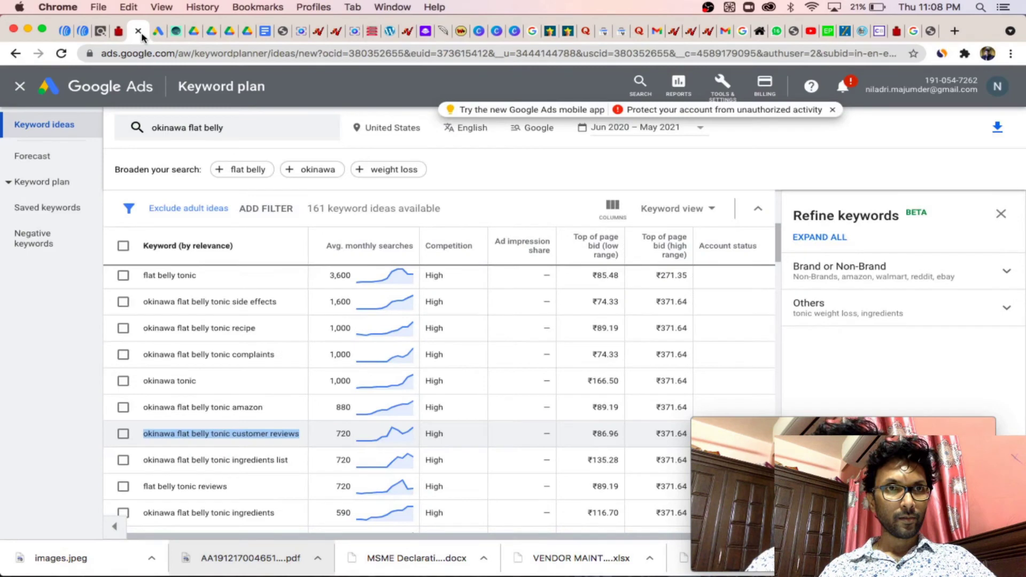
click(155, 32)
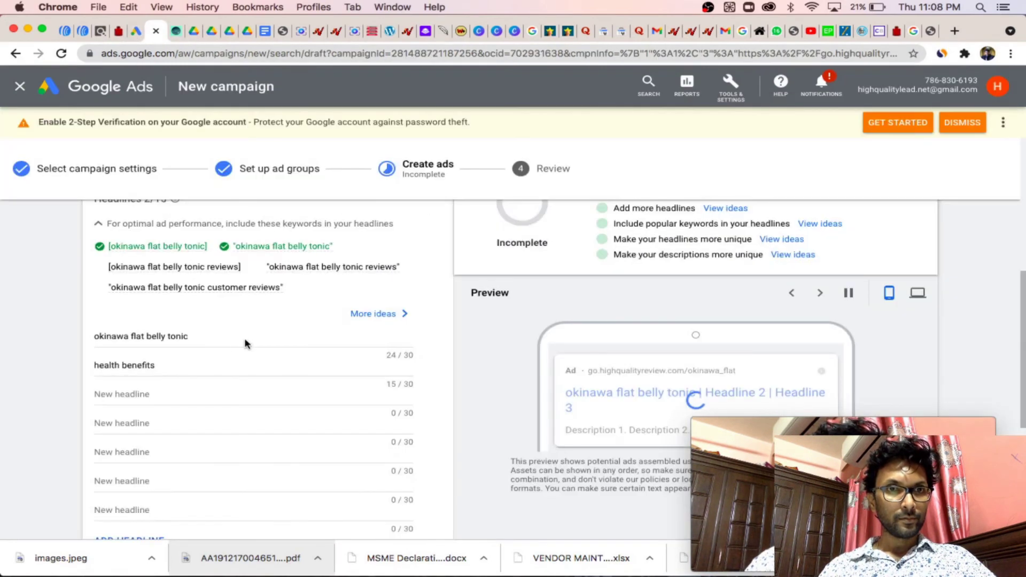
click(146, 393)
key(super+v)
- Look through the sales page's FAQ section for wording suitable for the ad's first description
scroll(254, 415, down, 5)
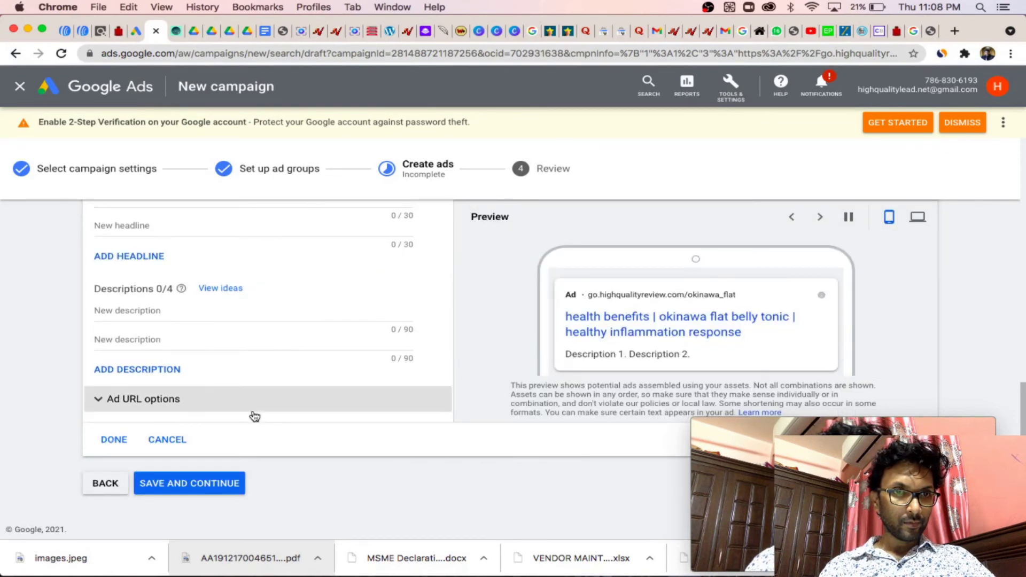
click(133, 313)
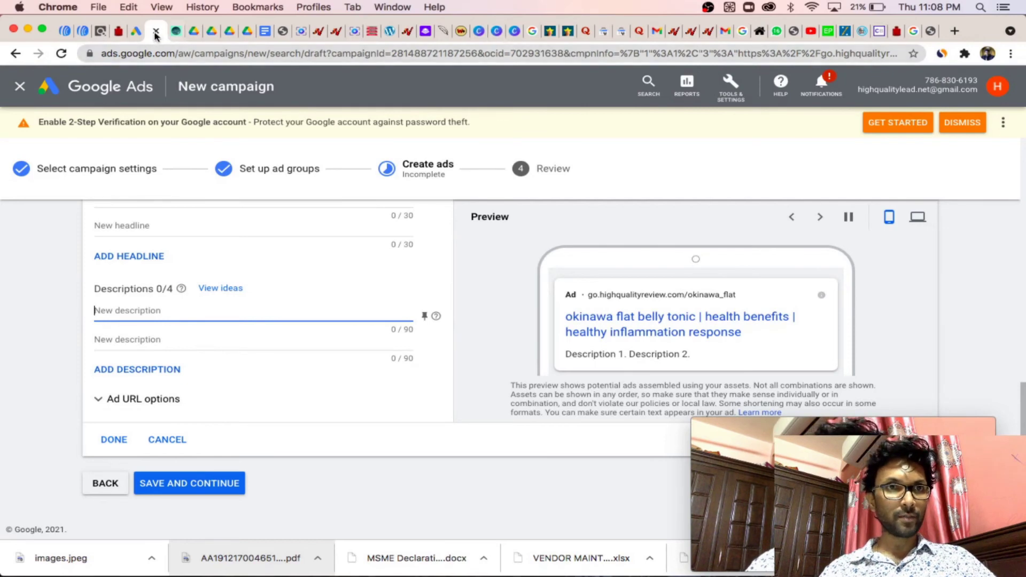
click(118, 31)
scroll(270, 244, up, 5)
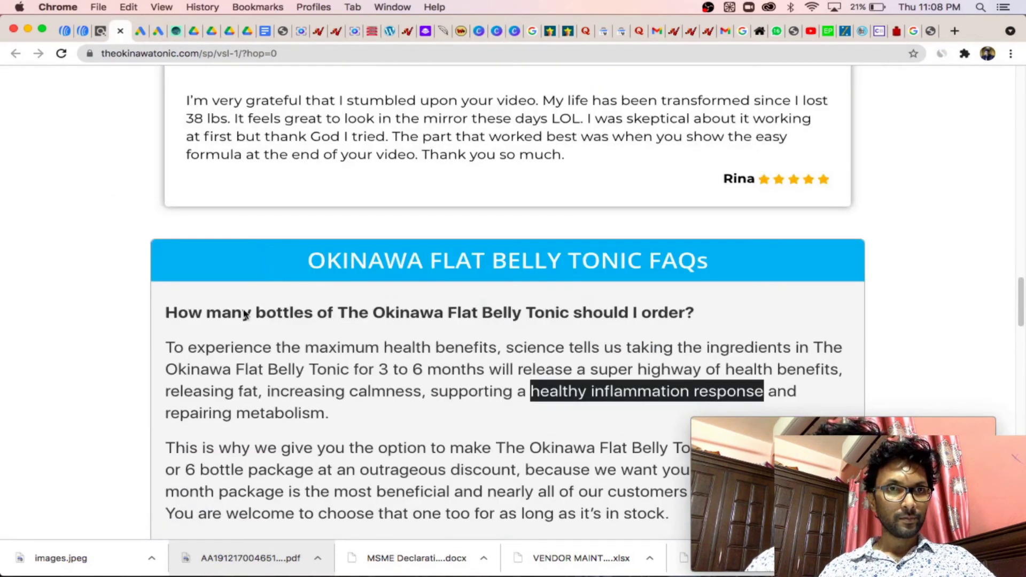
drag(164, 313, 680, 313)
click(420, 351)
scroll(401, 355, down, 15)
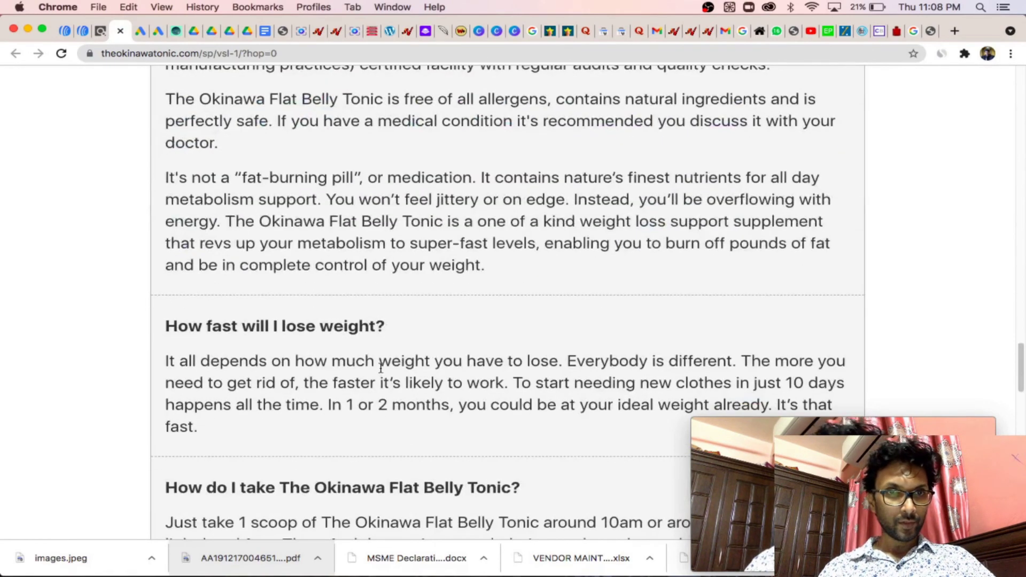
scroll(380, 368, down, 4)
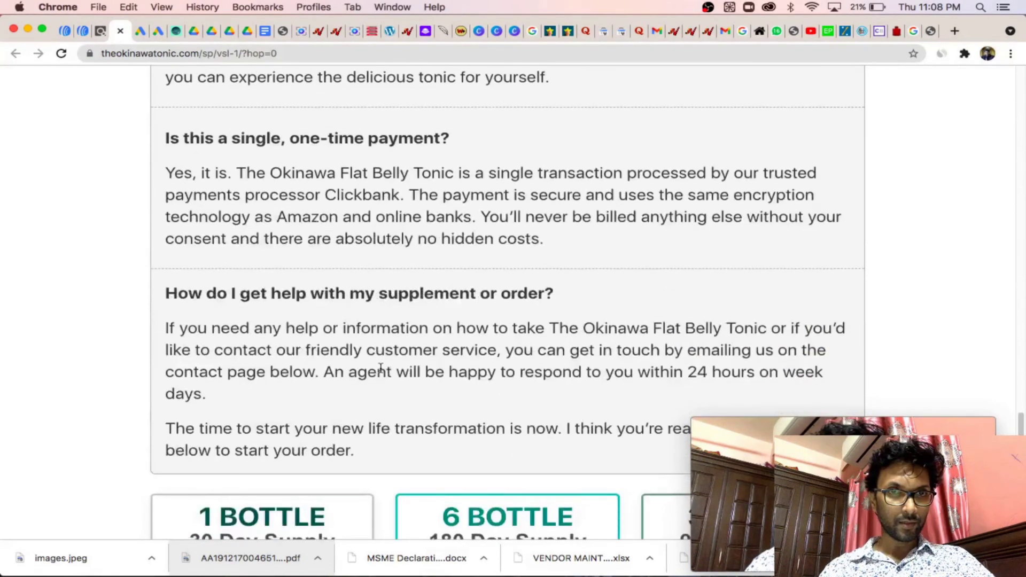
scroll(380, 368, up, 20)
scroll(380, 367, up, 10)
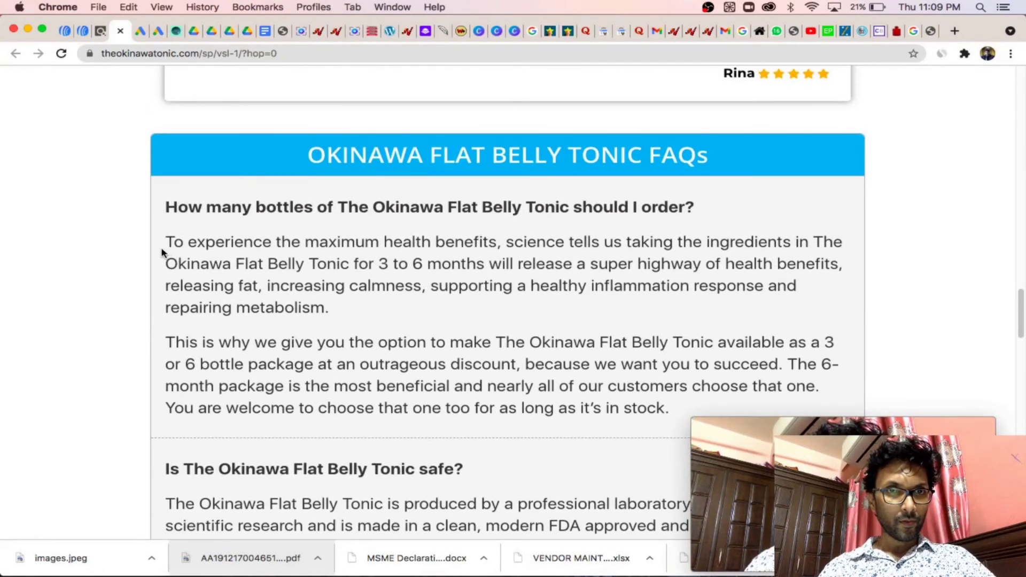
drag(167, 242, 501, 239)
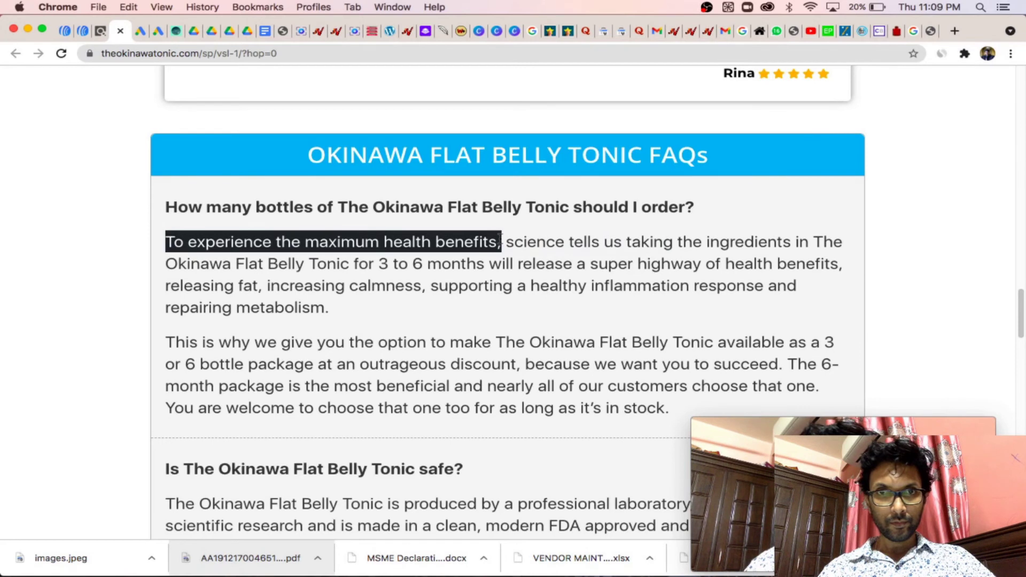
click(314, 358)
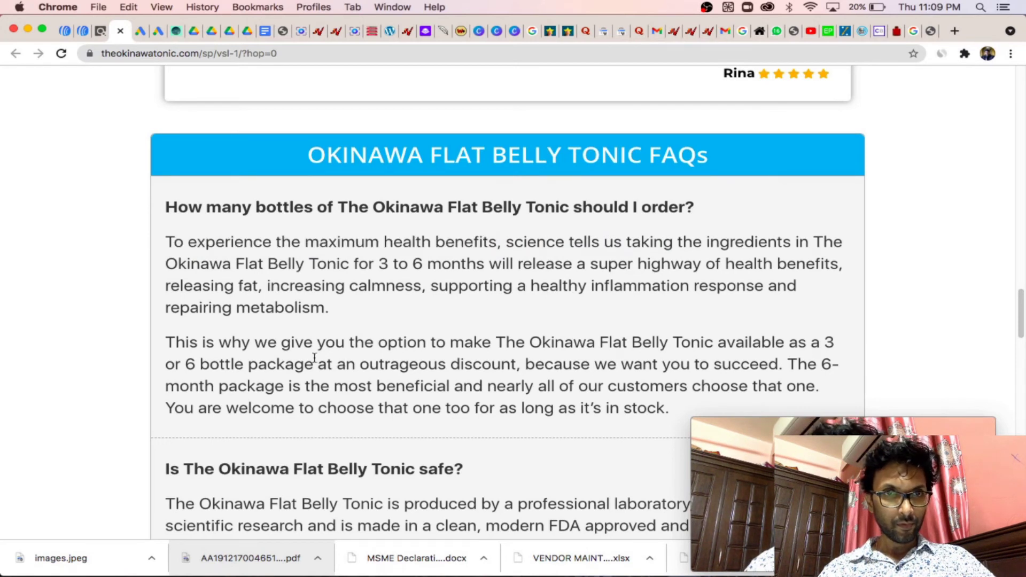
- Copy "This is why we give you the option to make The Okinawa Flat Belly Tonic available" from the FAQ into the ad's first description
drag(168, 342, 784, 344)
key(super+c)
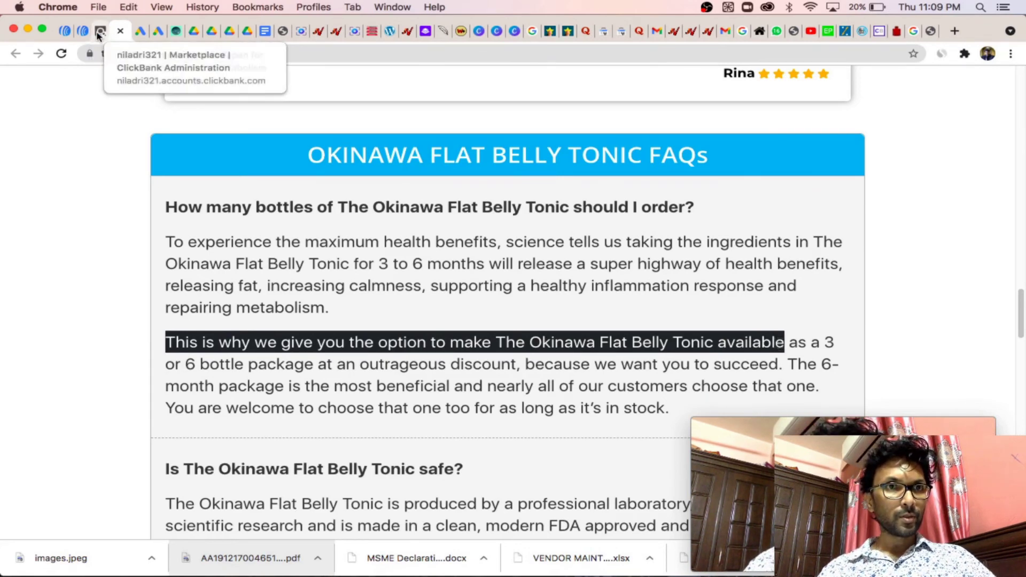
click(140, 32)
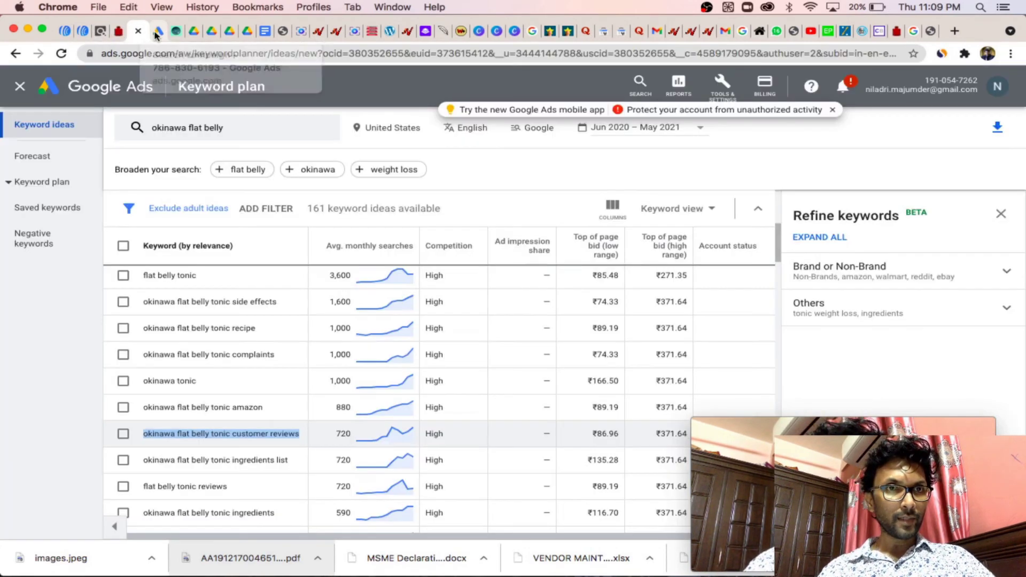
click(157, 31)
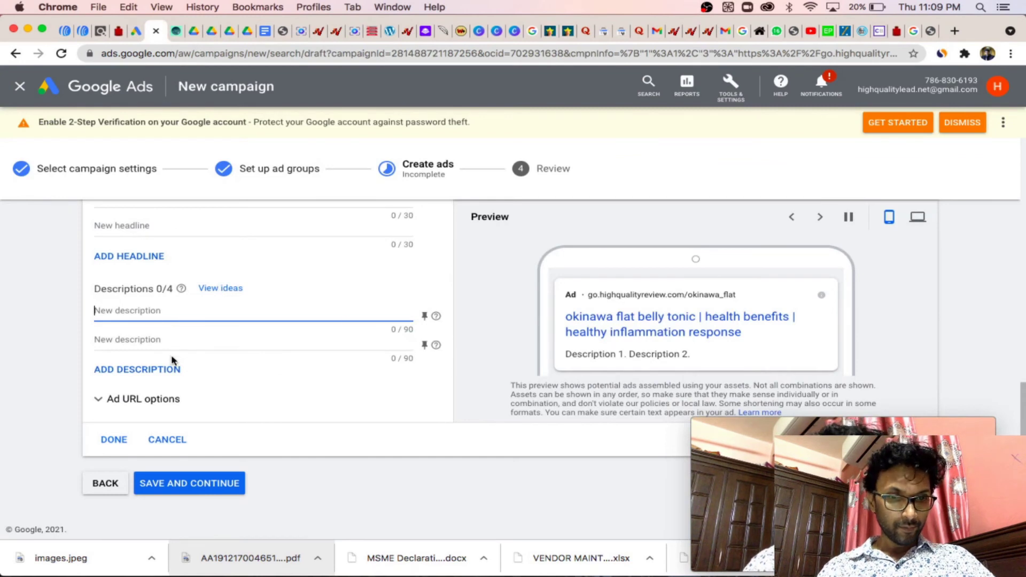
key(super+v)
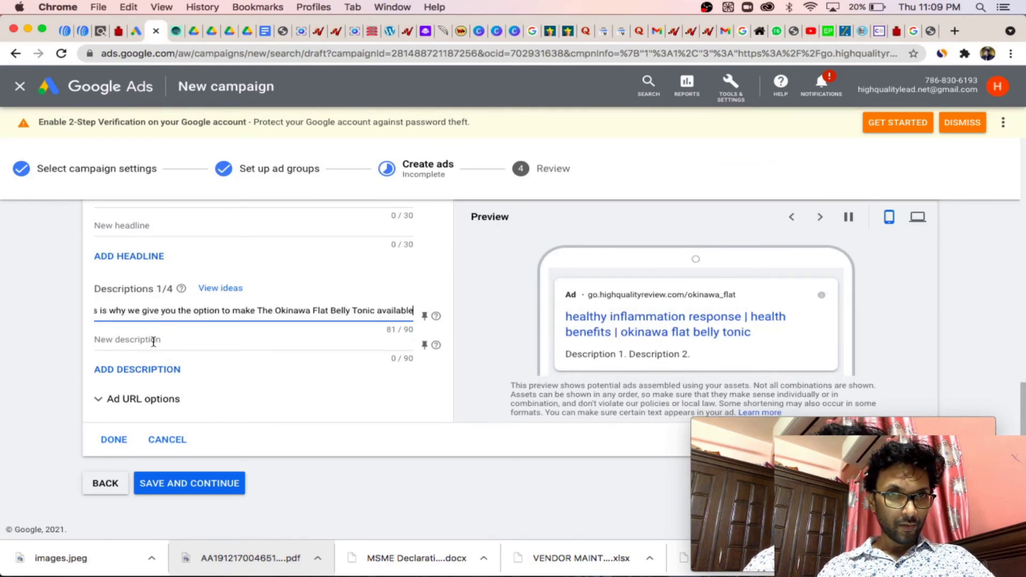
- Copy "The Okinawa Flat Belly Tonic is produced by a professional laboratory" from the sales page's safety FAQ answer for the second description
click(153, 342)
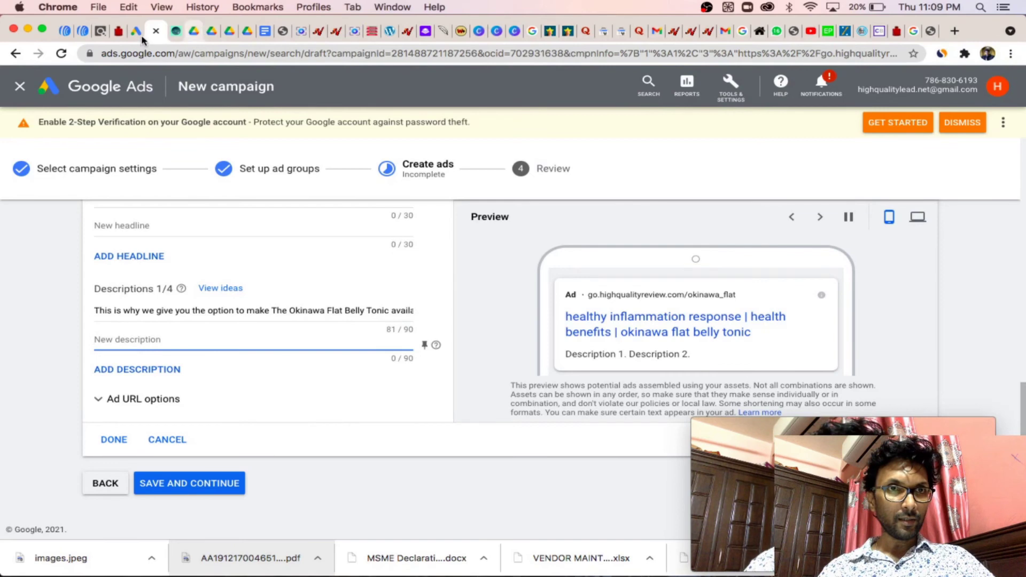
click(176, 32)
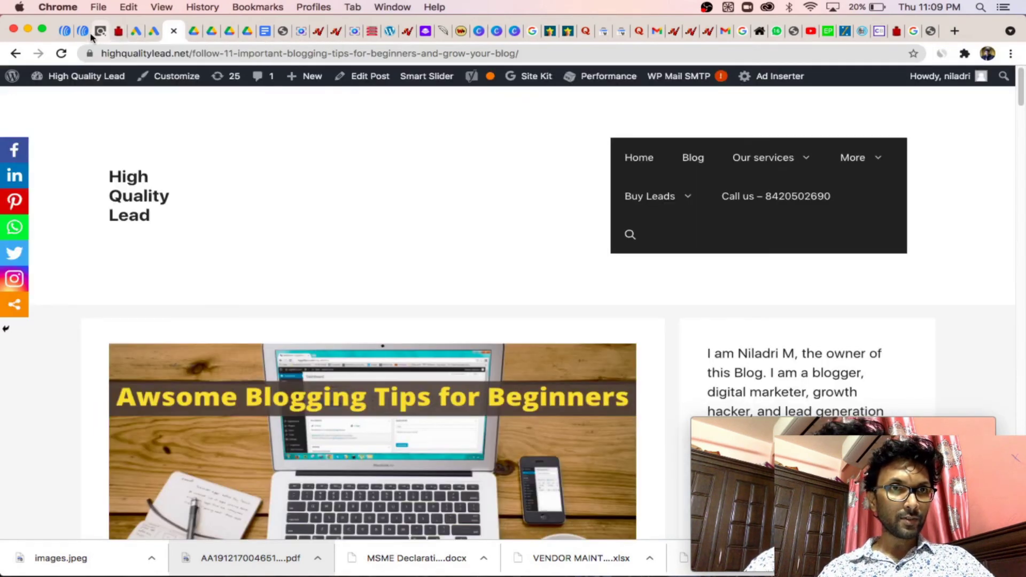
click(93, 32)
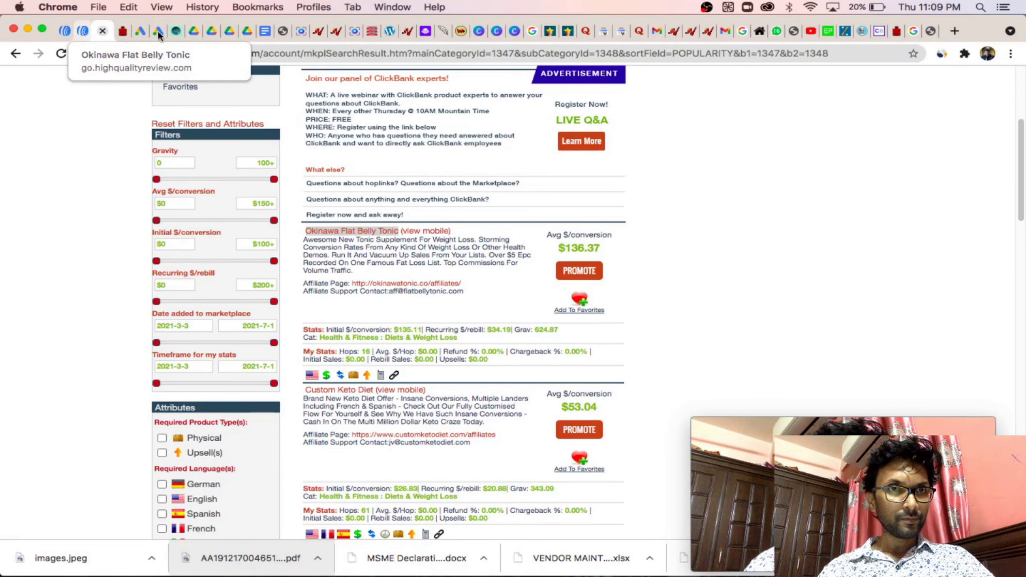
click(120, 32)
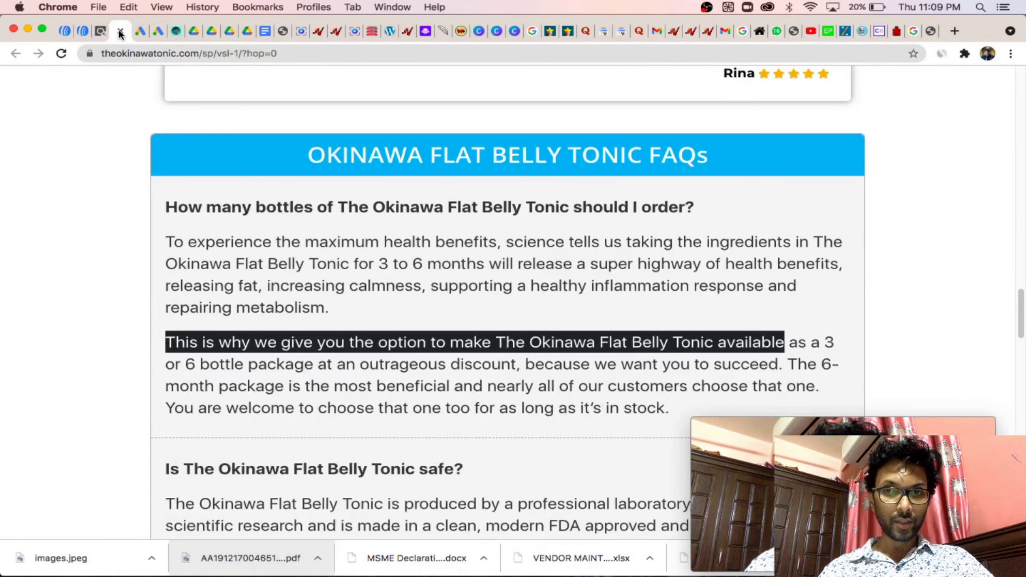
click(359, 379)
scroll(406, 459, down, 4)
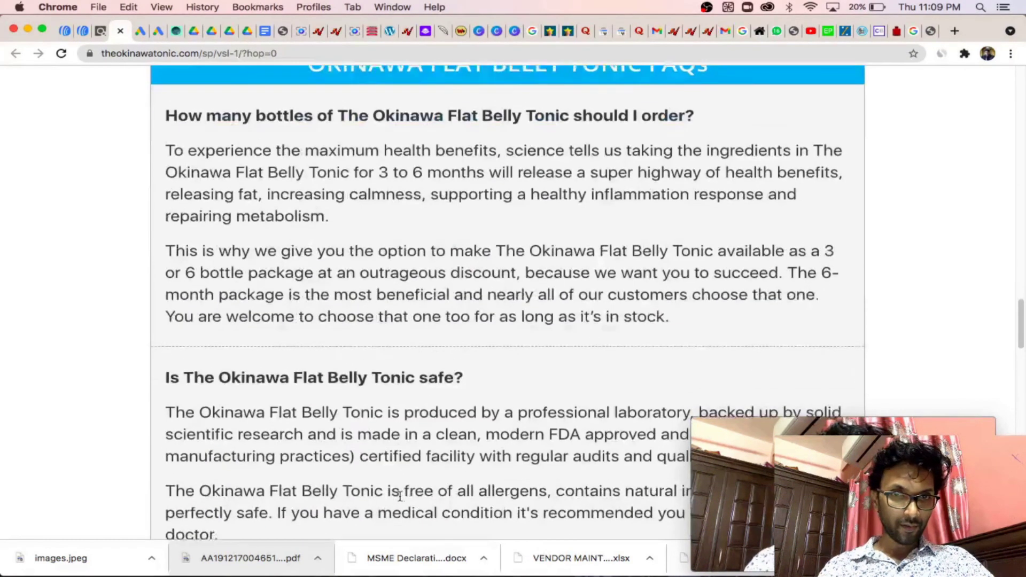
drag(166, 299, 693, 302)
key(super+c)
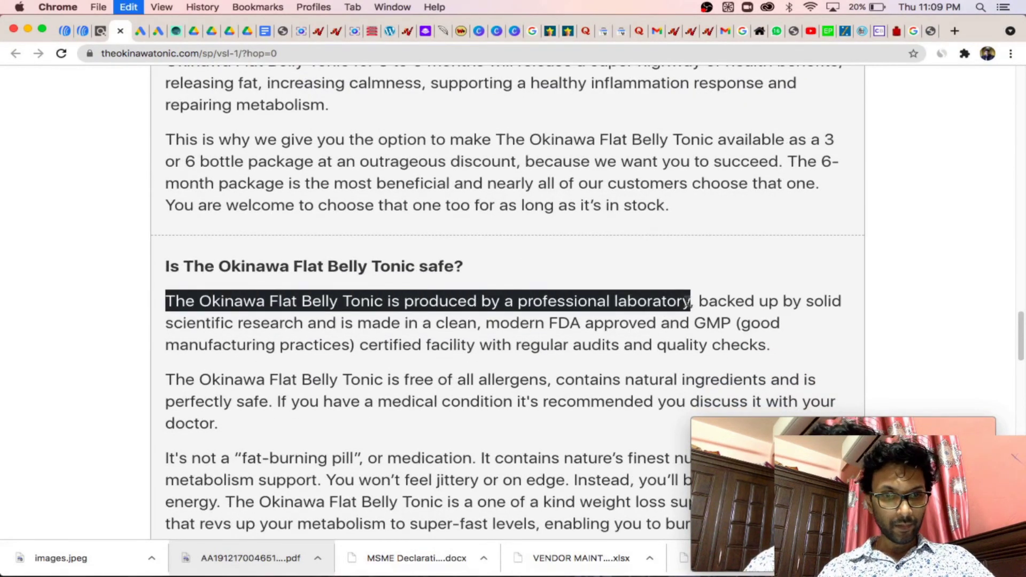
- Paste the copied laboratory sentence as the ad's second description and save the ad to continue to the campaign review
click(138, 35)
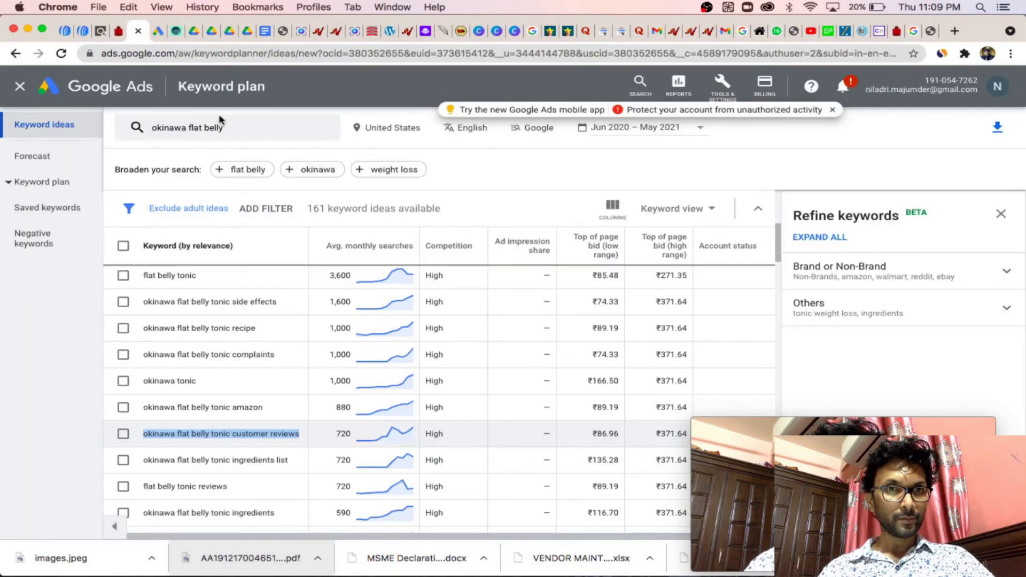
click(159, 36)
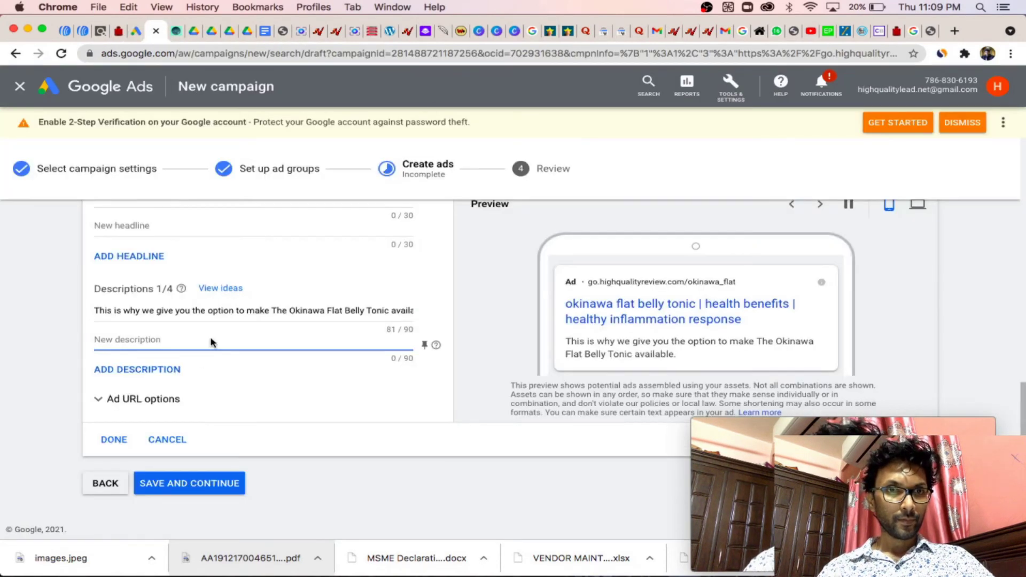
click(156, 343)
key(super+v)
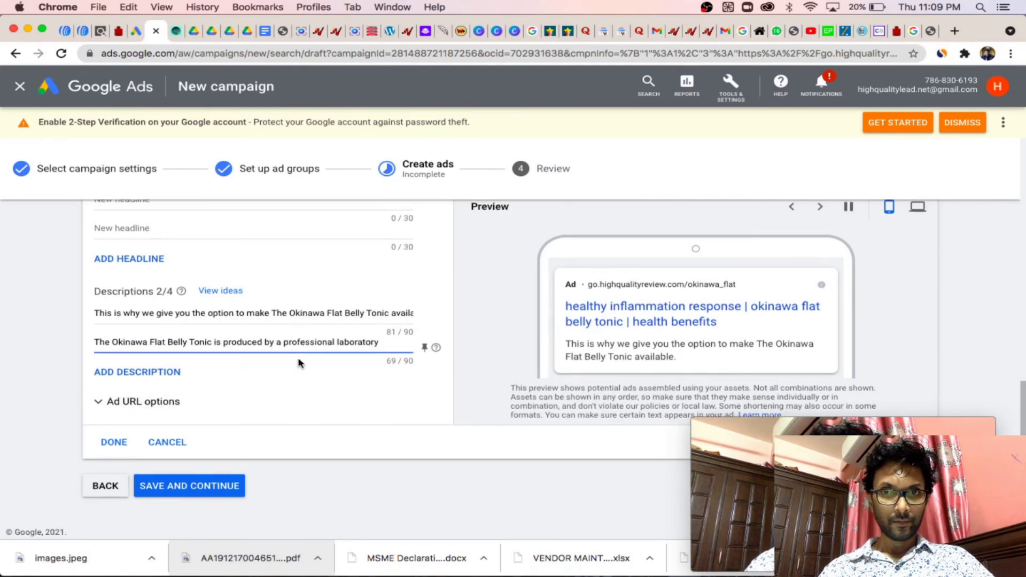
scroll(299, 363, up, 1)
scroll(298, 363, down, 1)
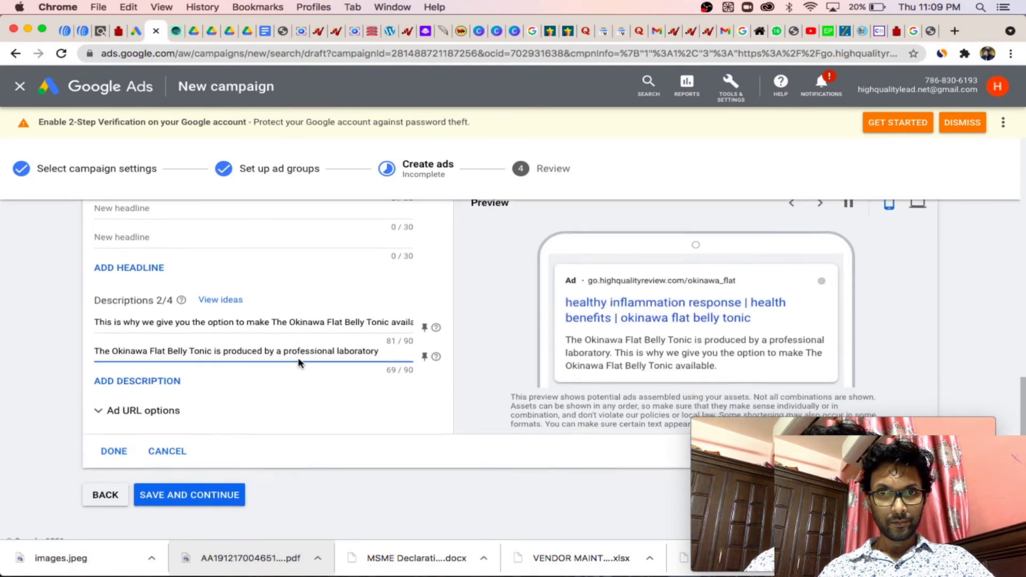
click(180, 484)
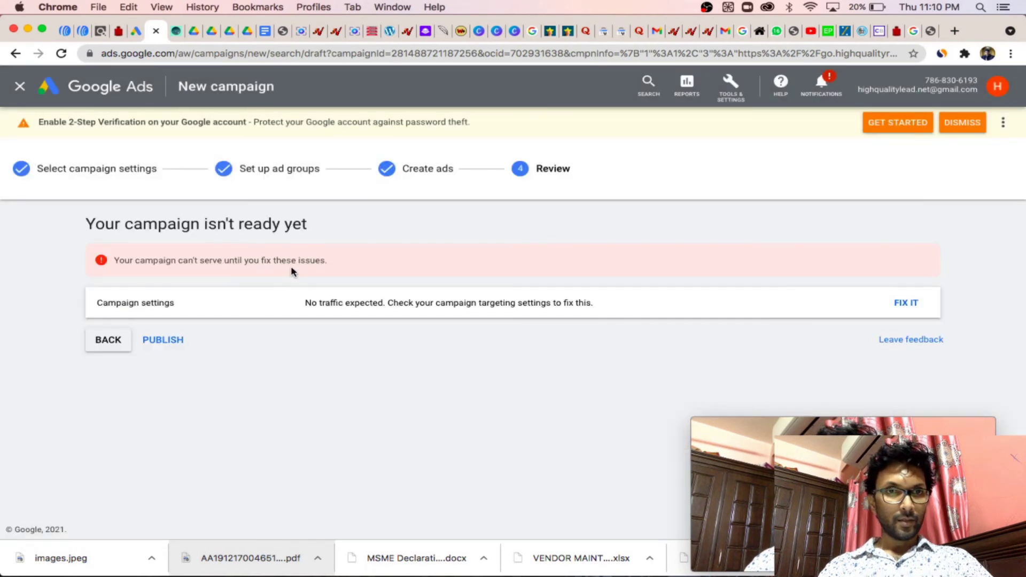
- Open the fix for the campaign settings issue and add the broad match keyword "make money online" to the ad group's keyword list
click(906, 303)
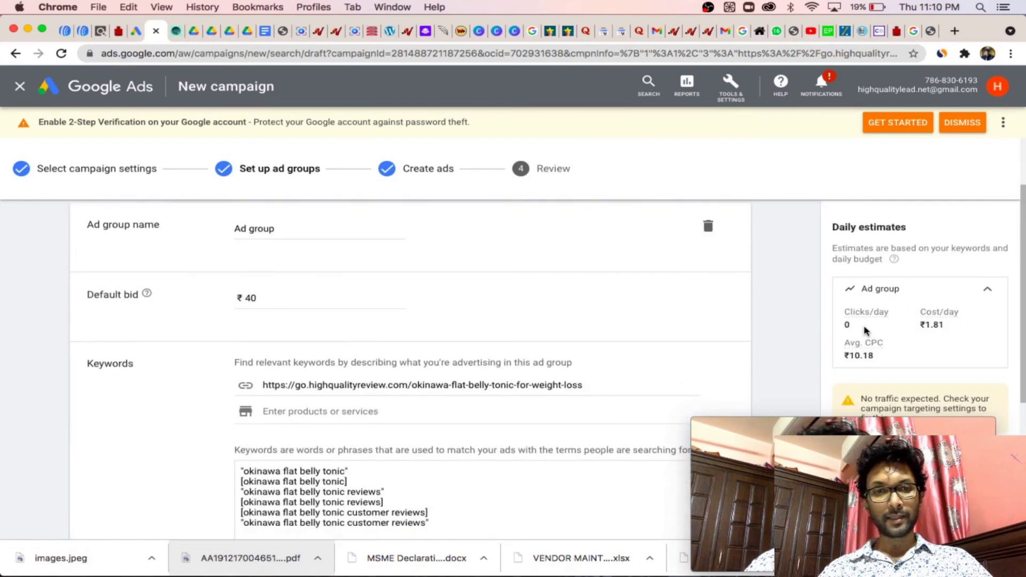
scroll(756, 365, down, 2)
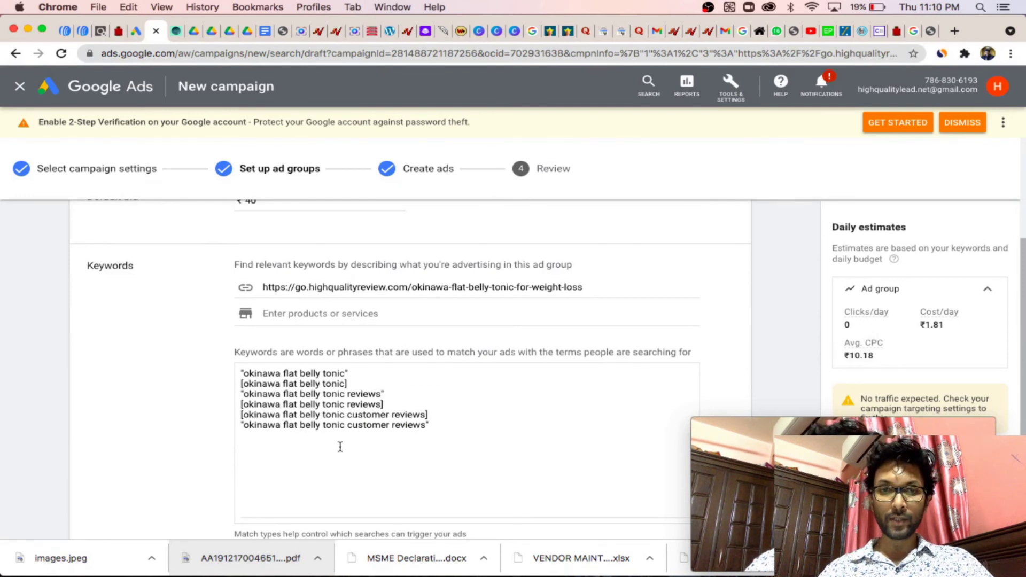
click(457, 426)
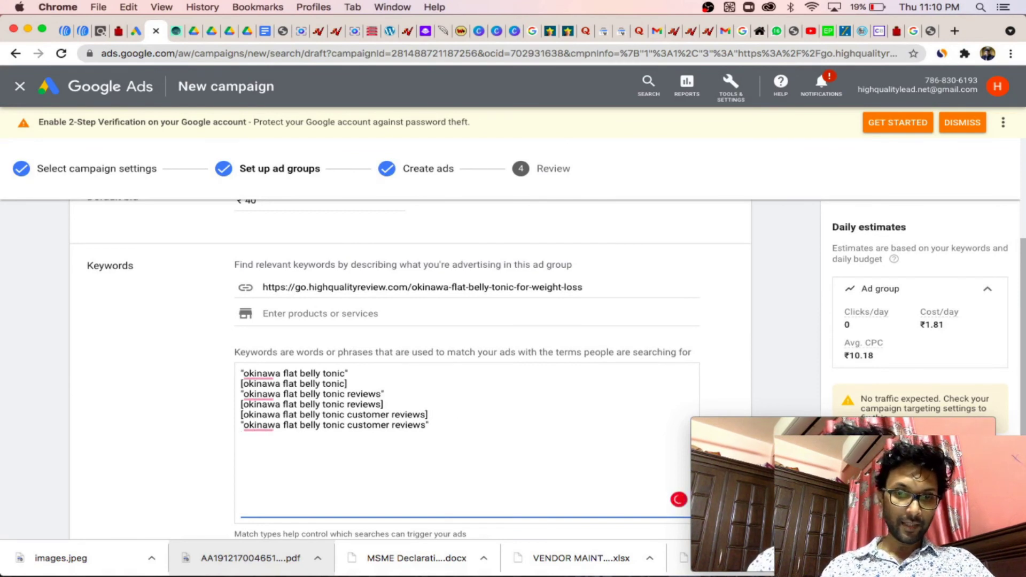
key(Return)
text(mak)
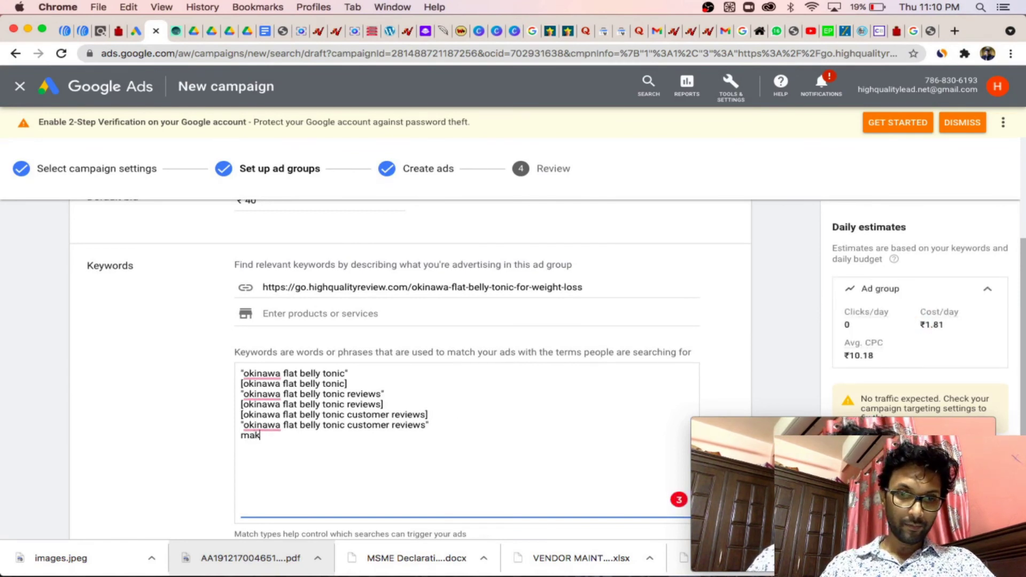
text(e mon)
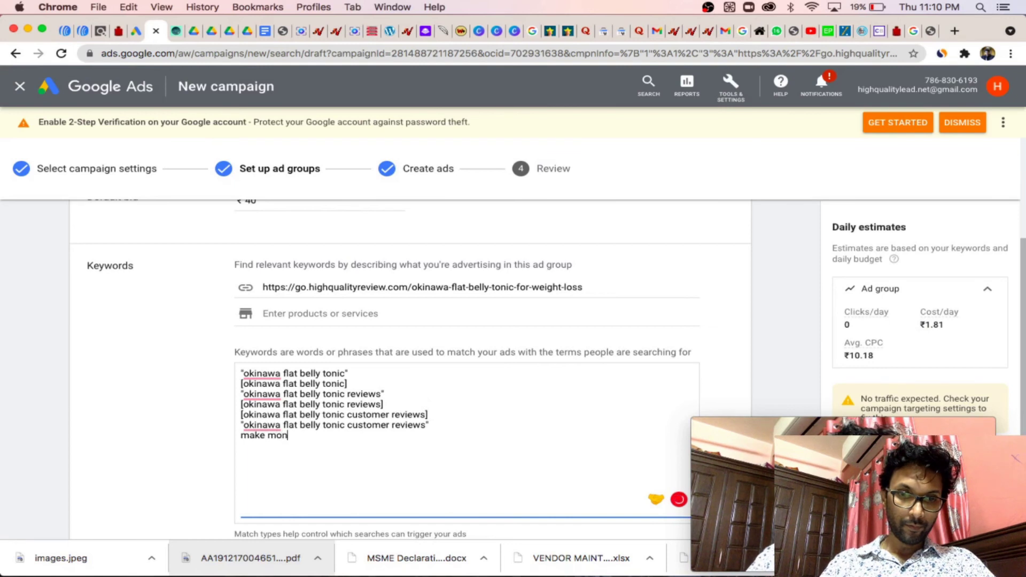
text(ey o)
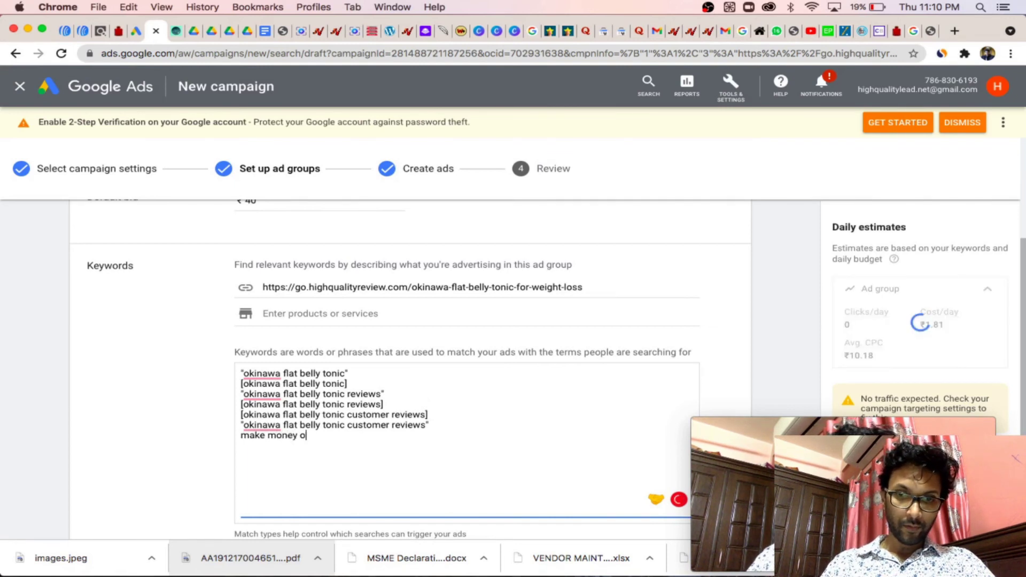
text(nline)
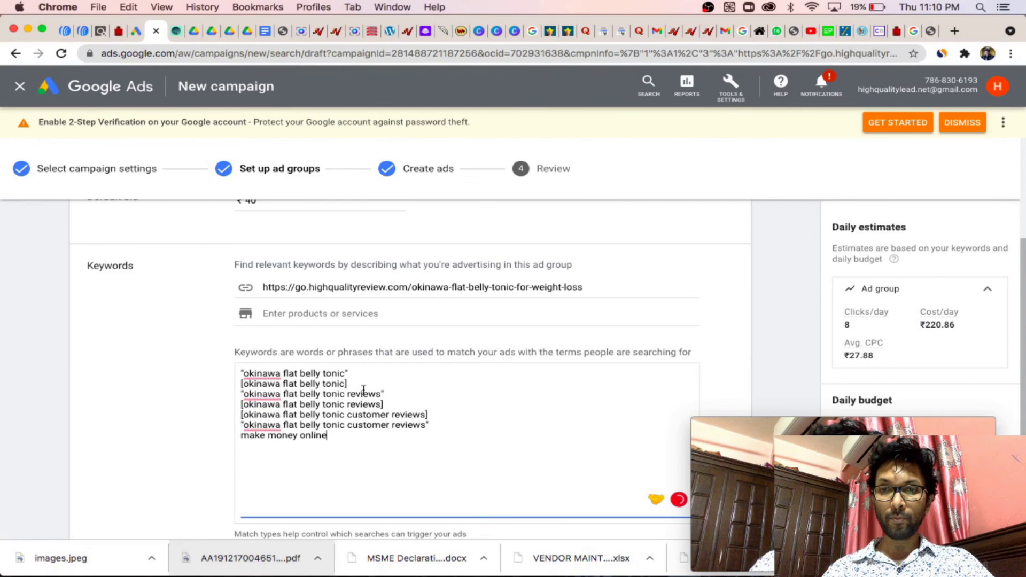
- Save the ad group and keep the existing responsive search ad, continuing to the campaign review
scroll(365, 387, down, 3)
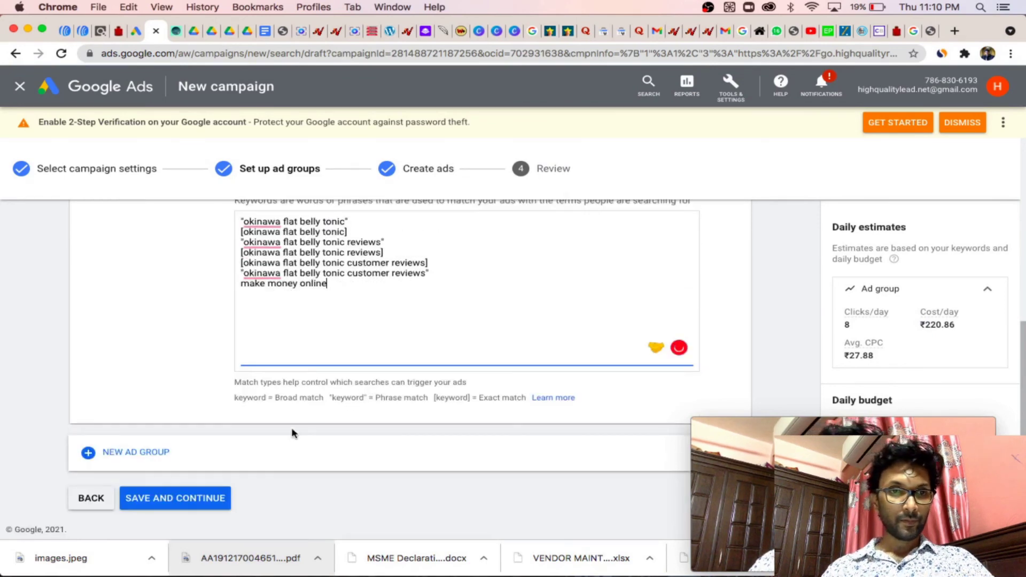
click(163, 500)
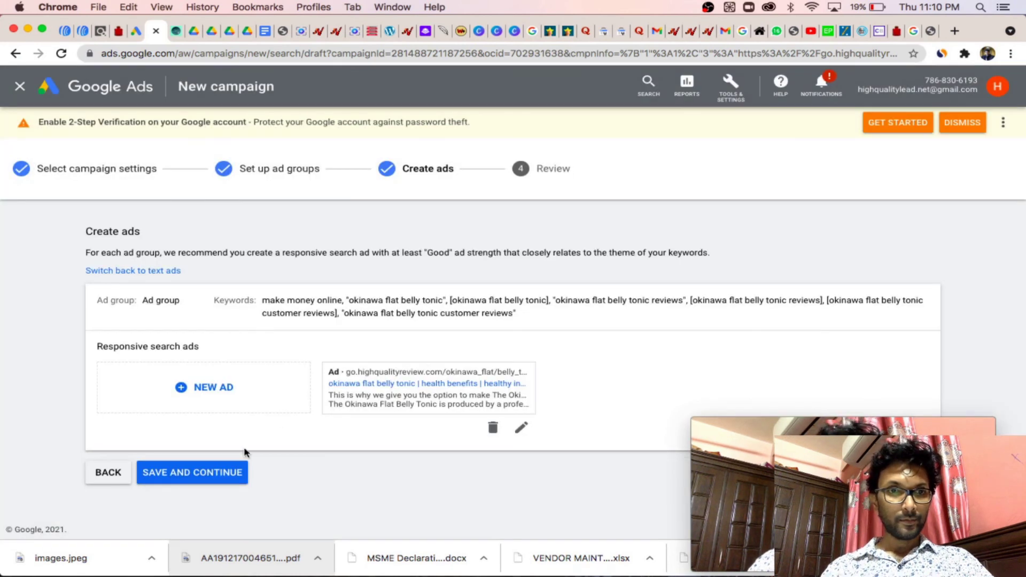
click(191, 474)
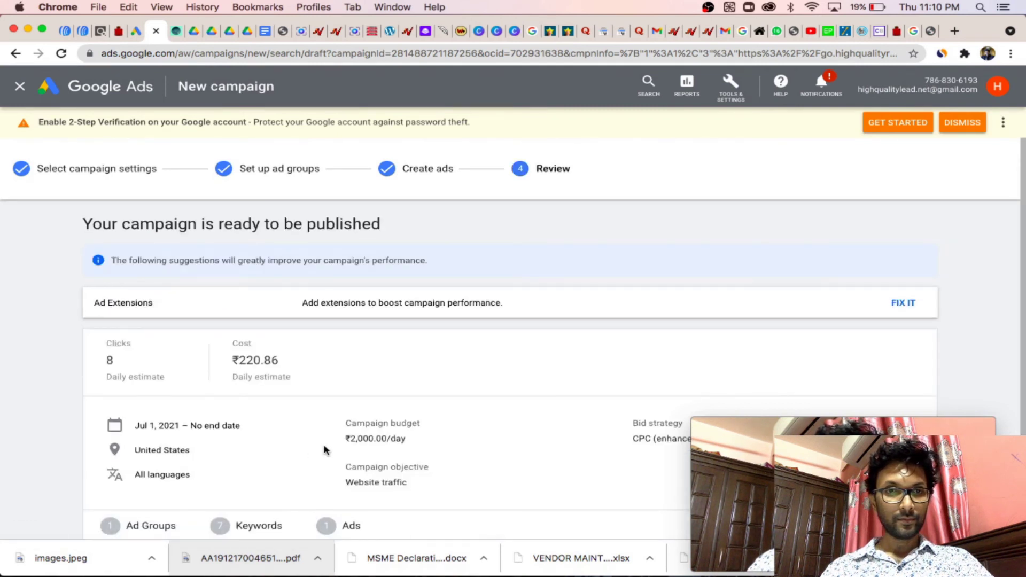
- Examine the rest of the campaign review summary and look through the Okinawa Flat Belly Tonic landing page from its product introduction to the official page link
scroll(326, 449, down, 3)
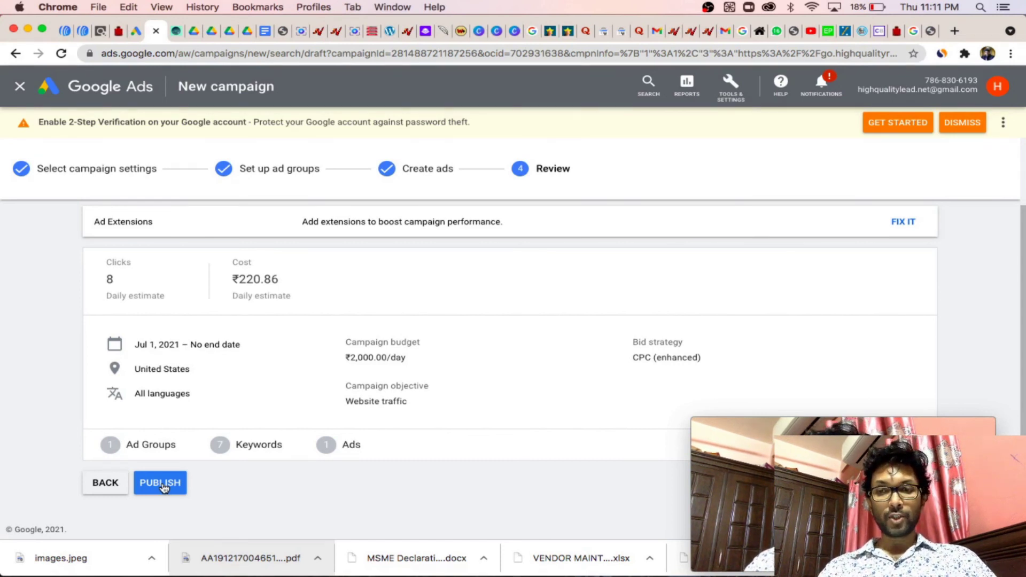
click(86, 32)
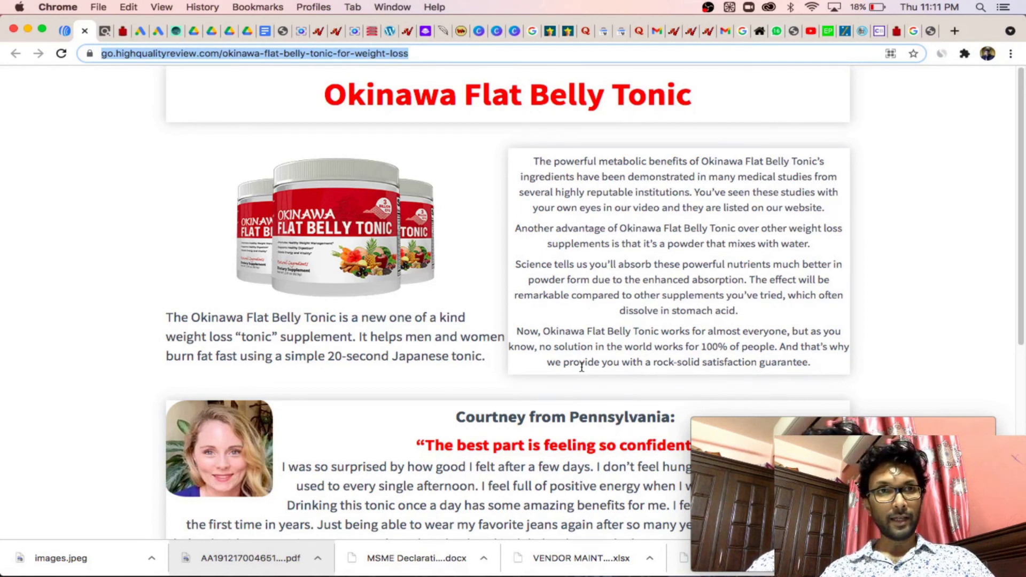
click(116, 302)
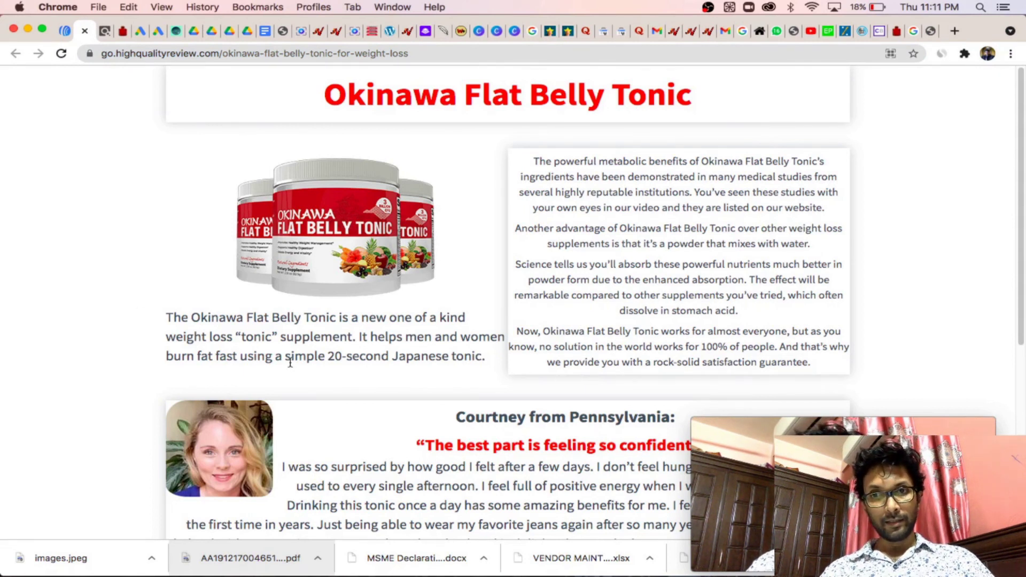
scroll(290, 363, down, 3)
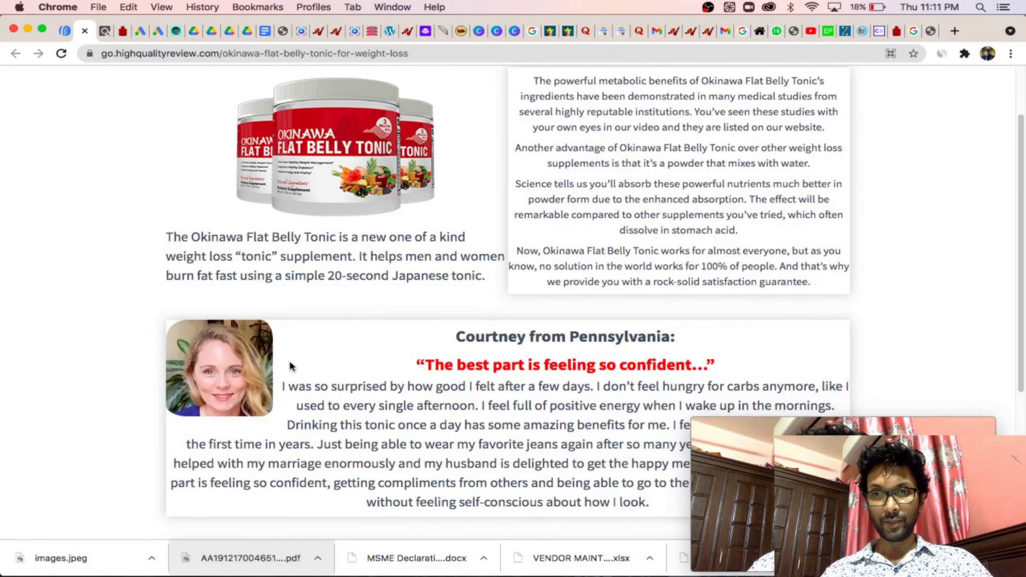
scroll(290, 366, down, 9)
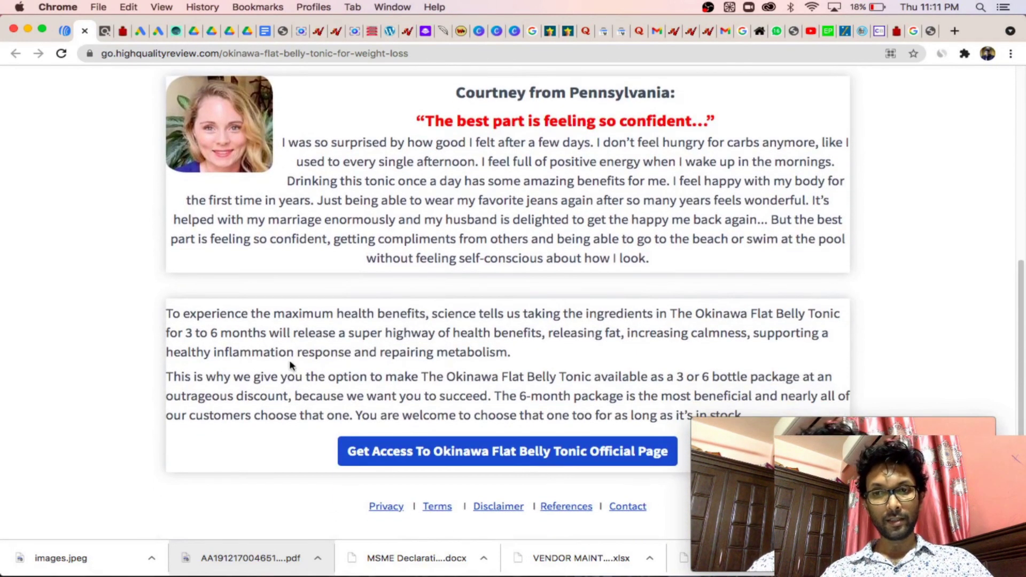
scroll(290, 365, up, 9)
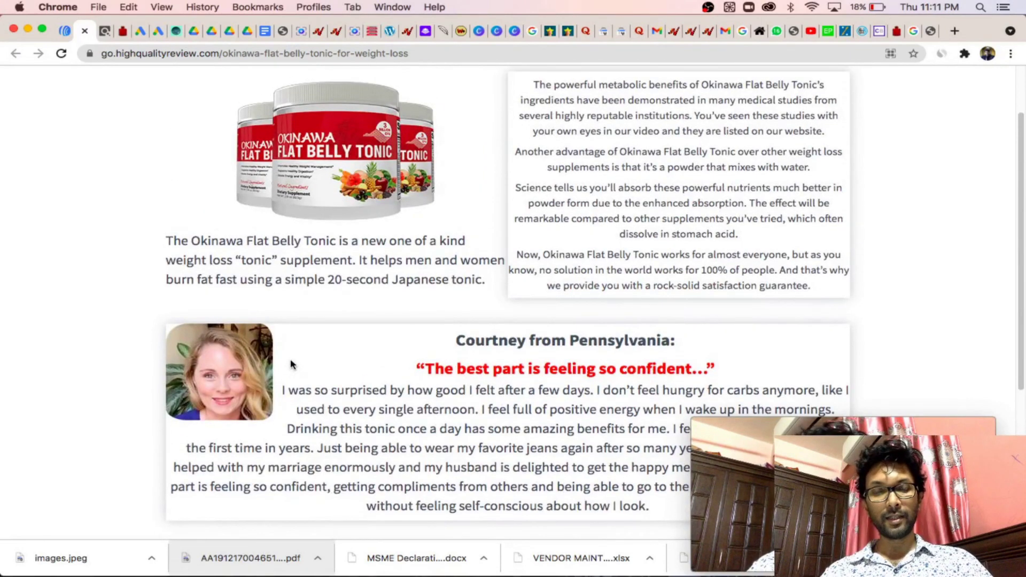
scroll(291, 365, up, 3)
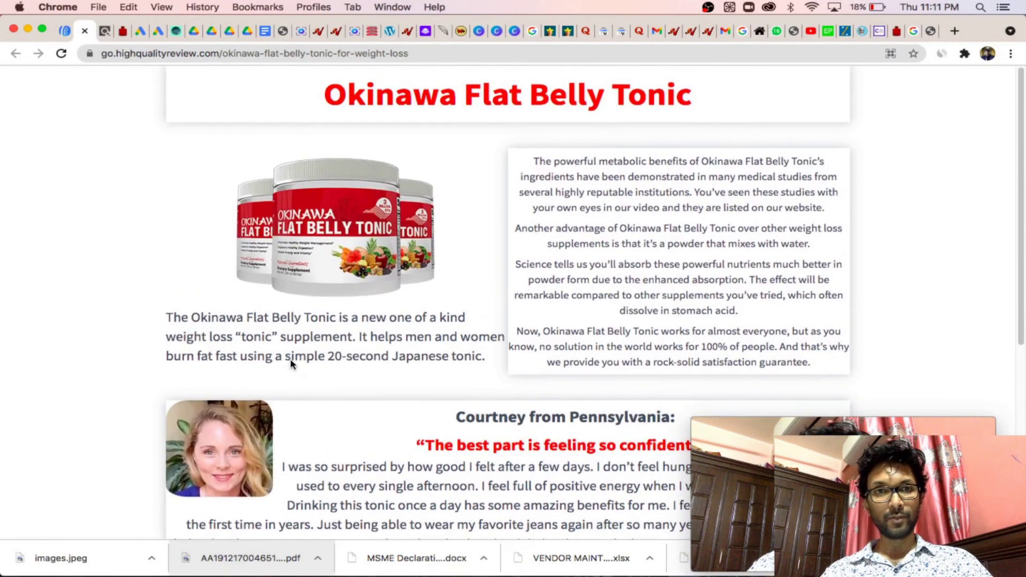